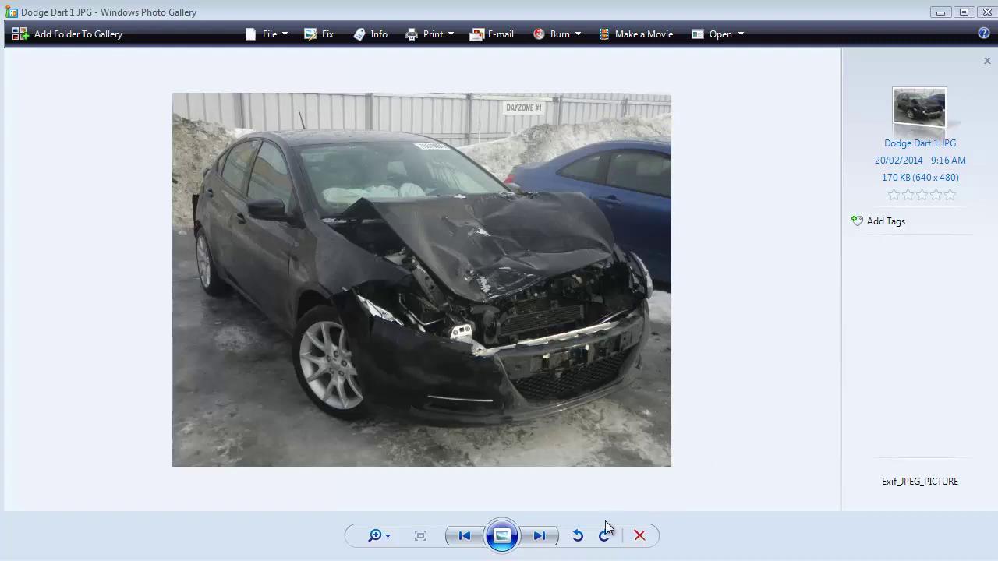
# Page forward to Dodge Dart 3, then step back to Dodge Dart 2.JPG.
pyautogui.click(539, 536)
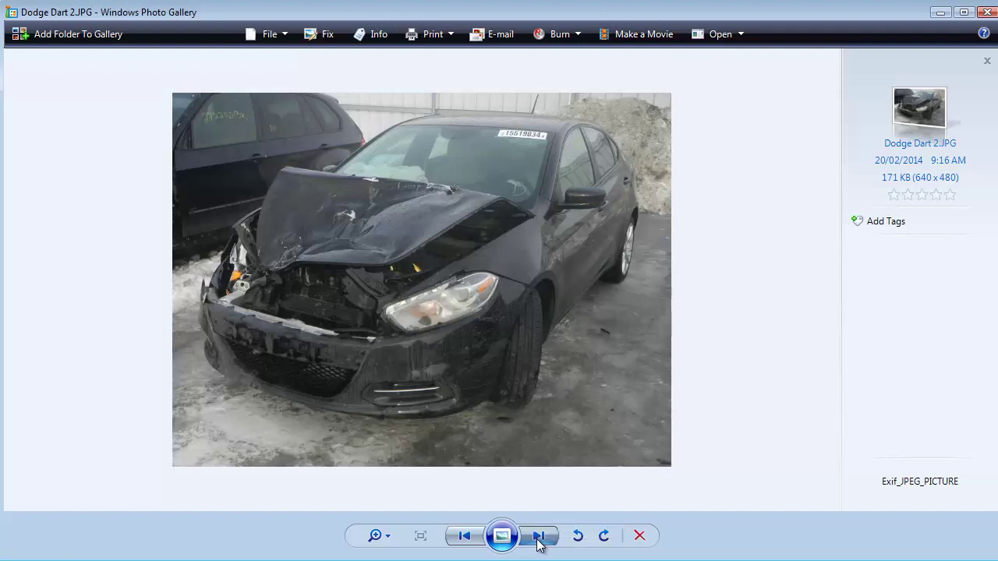
pyautogui.click(538, 538)
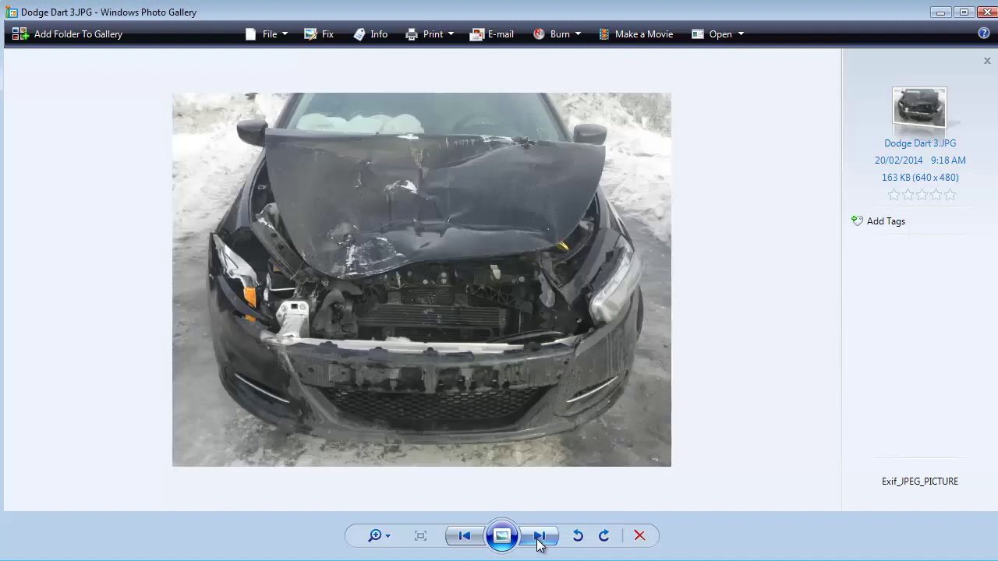
pyautogui.click(465, 536)
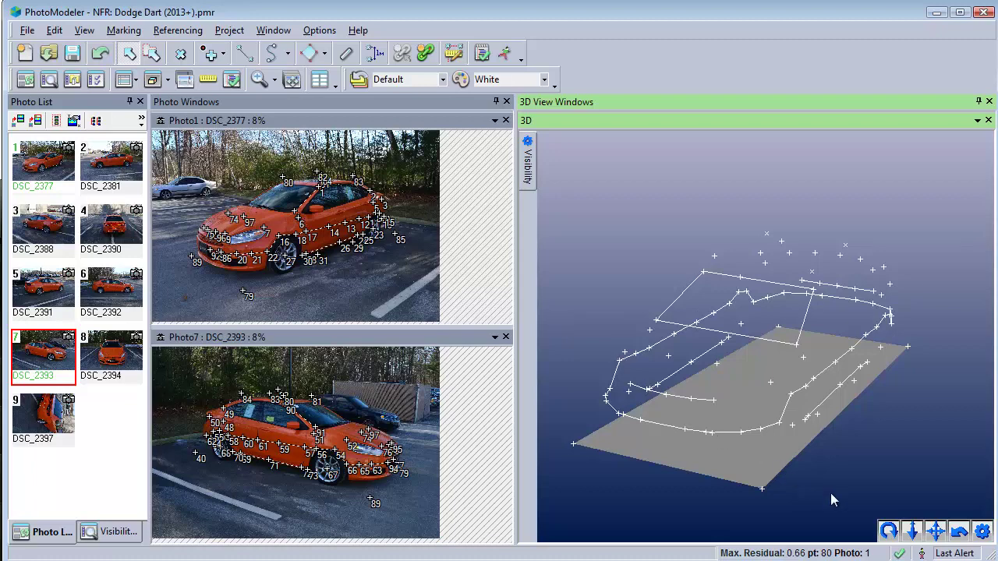
# Spin the car's 3D point model, then Alt+Tab to the Dodge Dart 2.JPG viewer.
pyautogui.moveTo(891, 532); pyautogui.dragTo(887, 530)
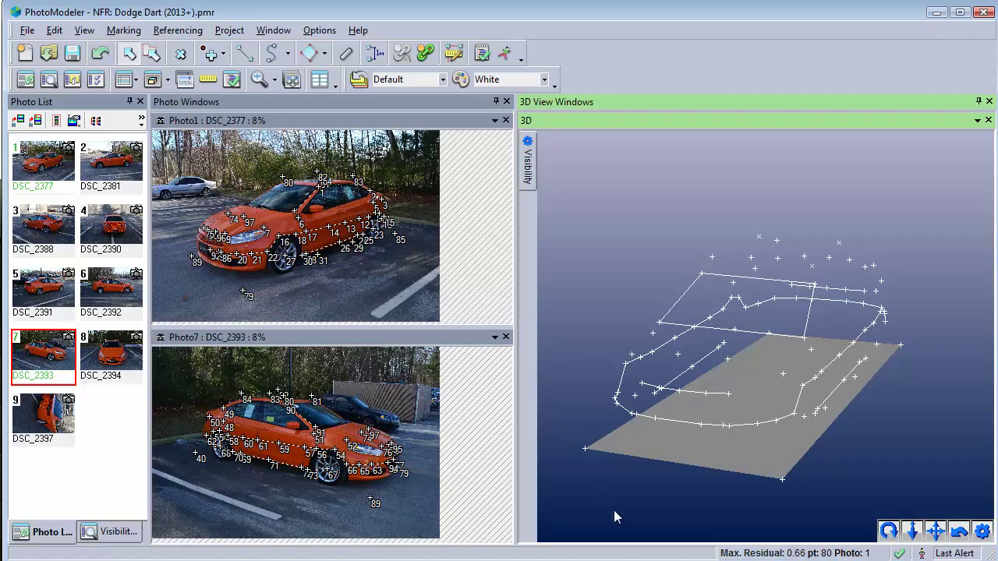
pyautogui.hotkey('alt', 'Tab')
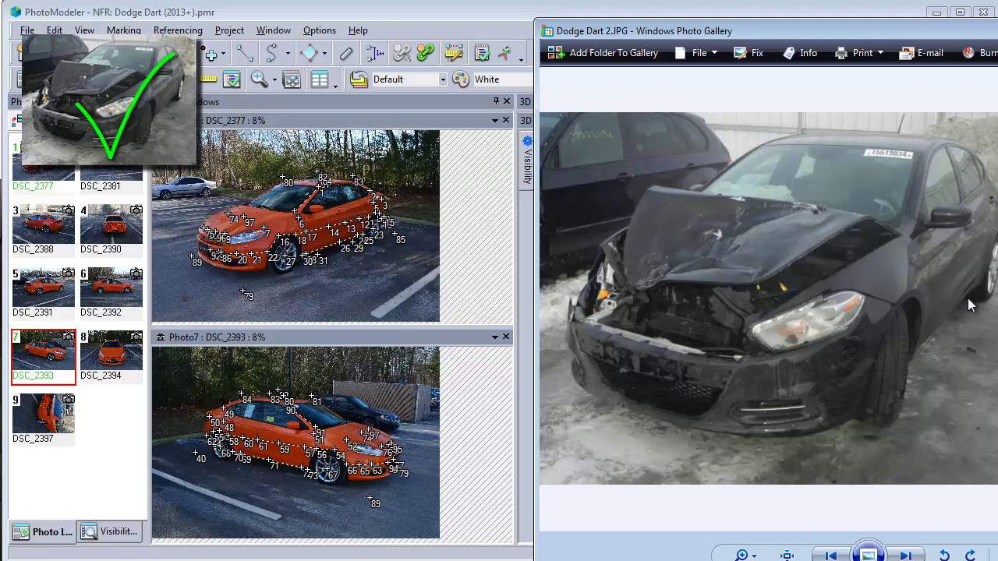
# Compare the first crash photo with Dodge Dart 3.JPG, shift the viewer left, and return to PhotoModeler.
pyautogui.press('Left')
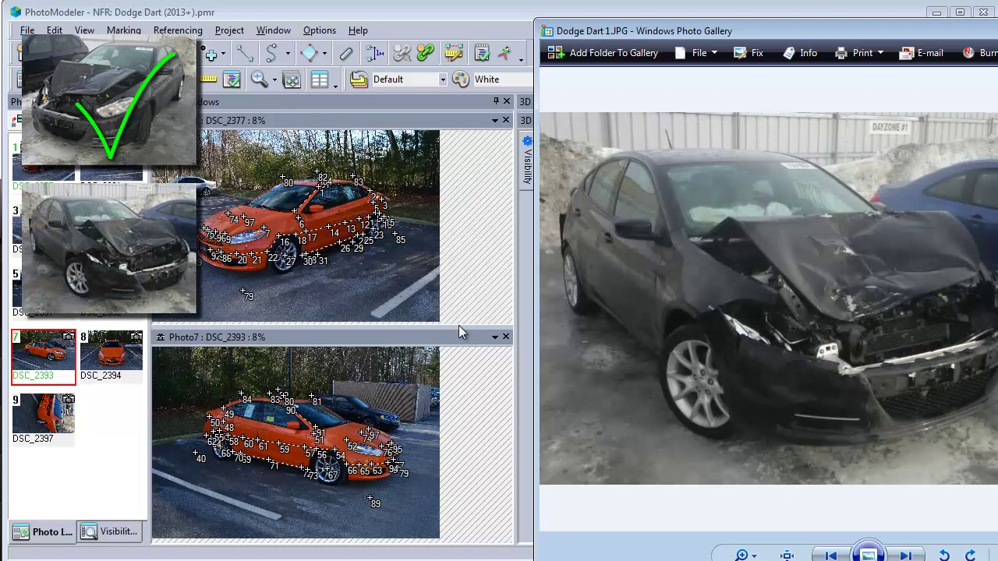
pyautogui.press('Right')
pyautogui.press('Right')
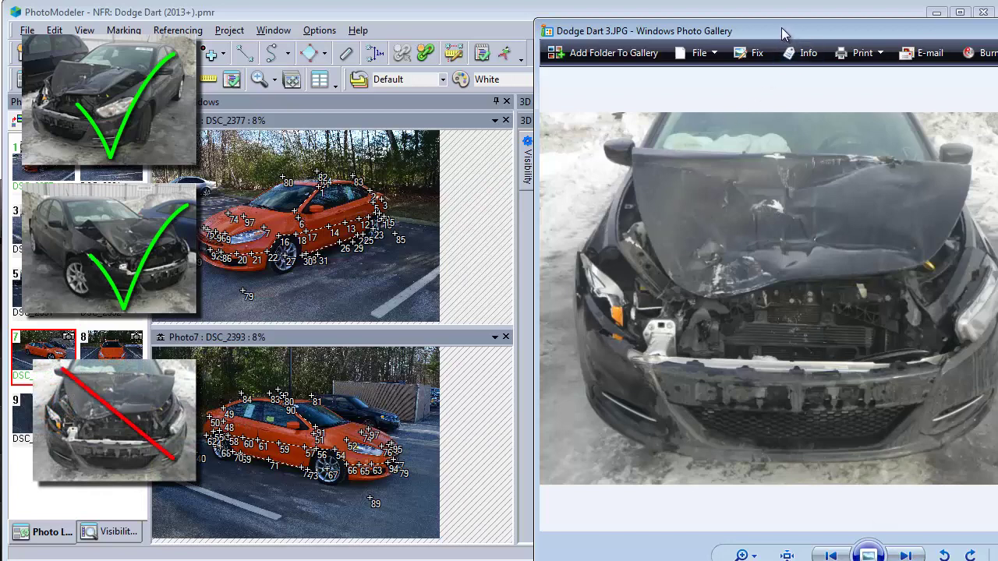
pyautogui.moveTo(778, 27); pyautogui.dragTo(723, 28)
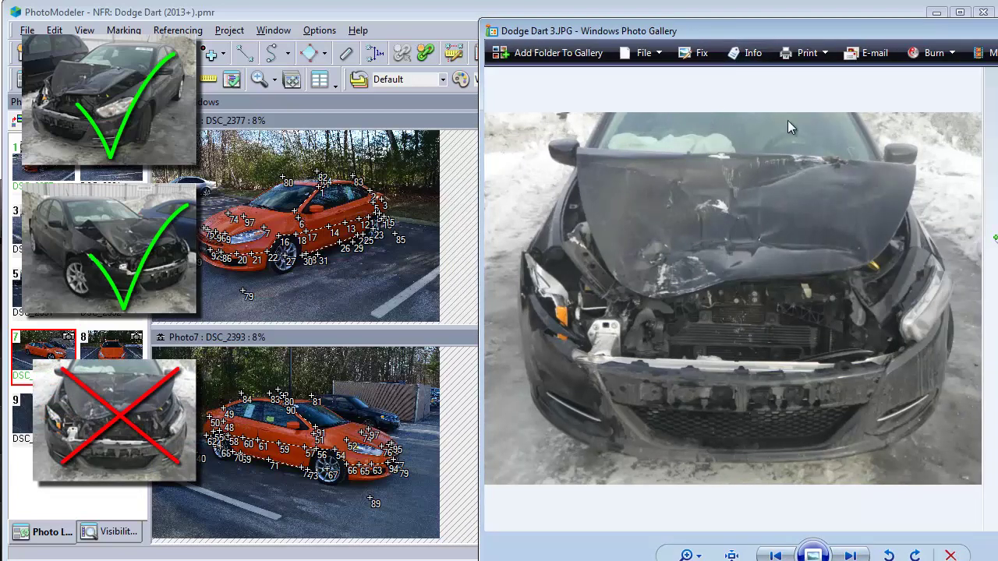
pyautogui.click(458, 312)
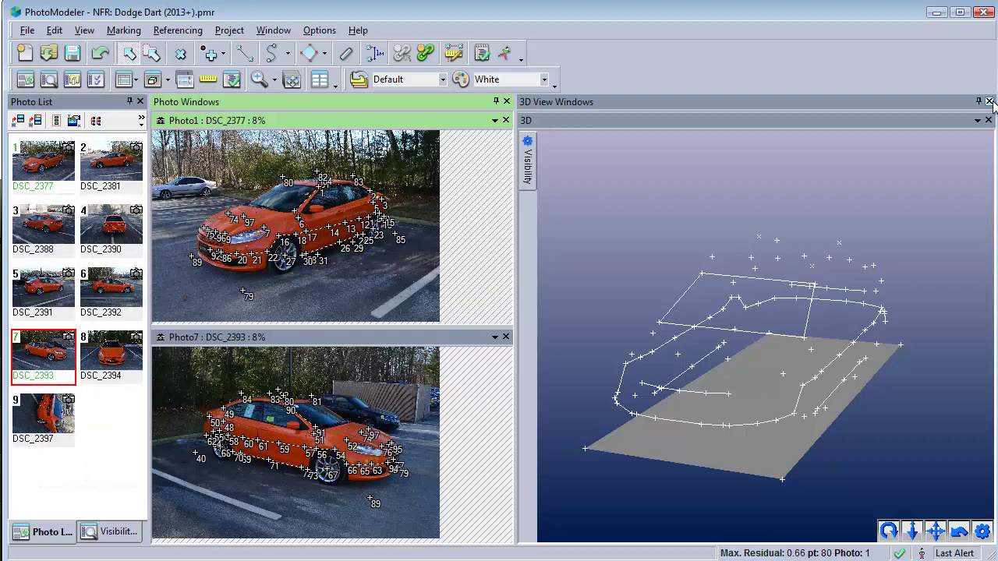
# Close the 3D view and DSC_2393, then open photos DSC_2377 through DSC_2388 together.
pyautogui.click(988, 101)
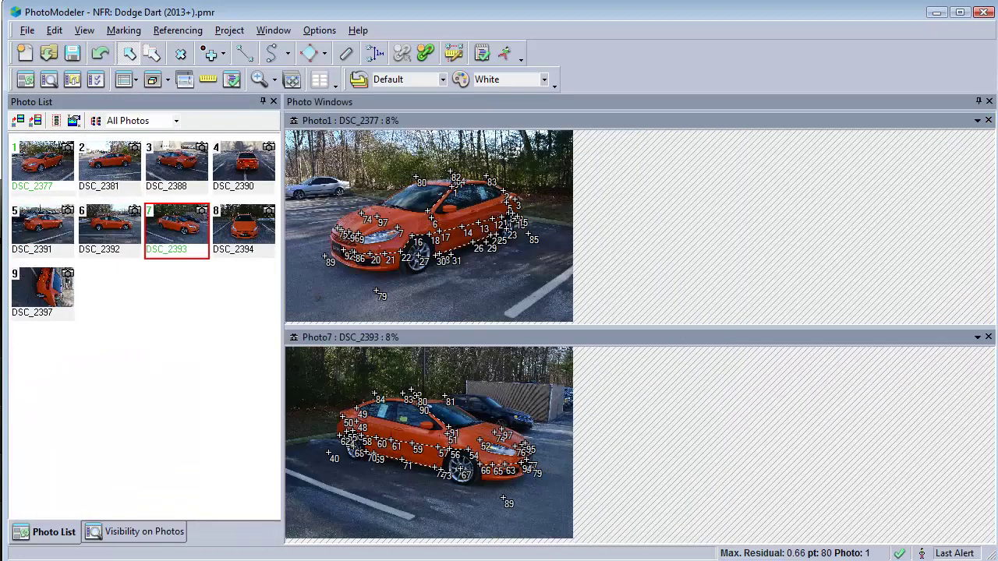
pyautogui.click(989, 336)
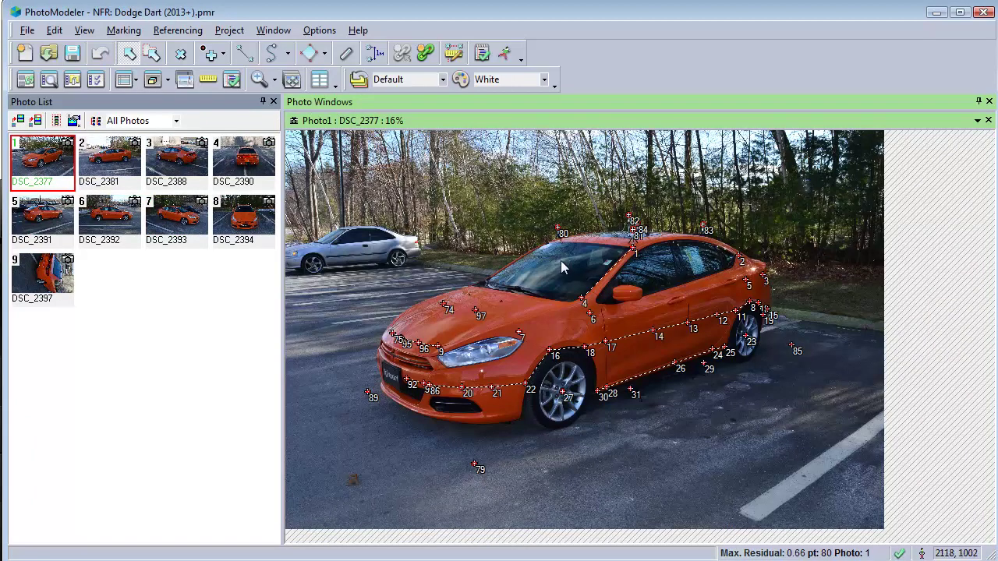
pyautogui.keyDown('shift'); pyautogui.click(164, 170); pyautogui.keyUp('shift')
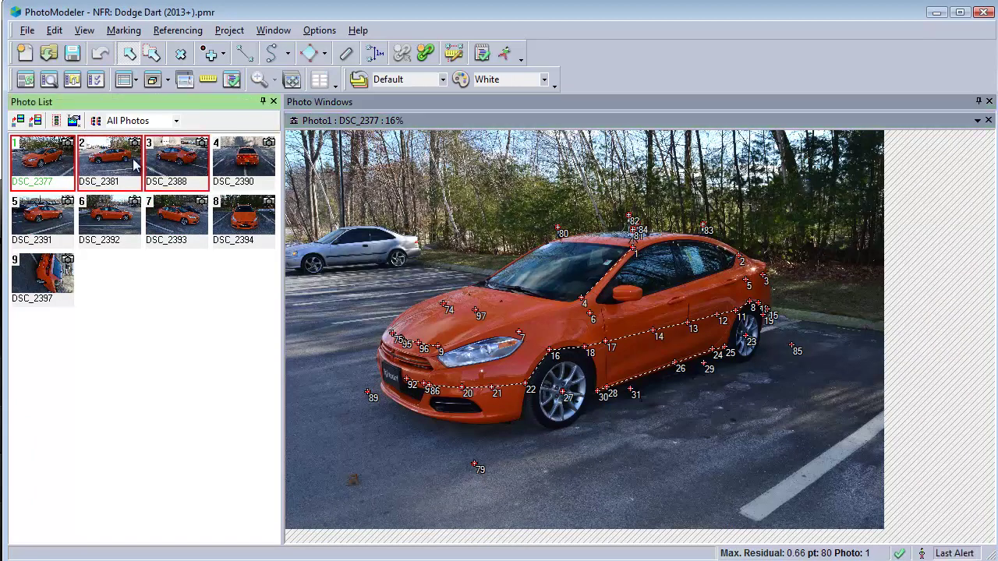
pyautogui.click(18, 120)
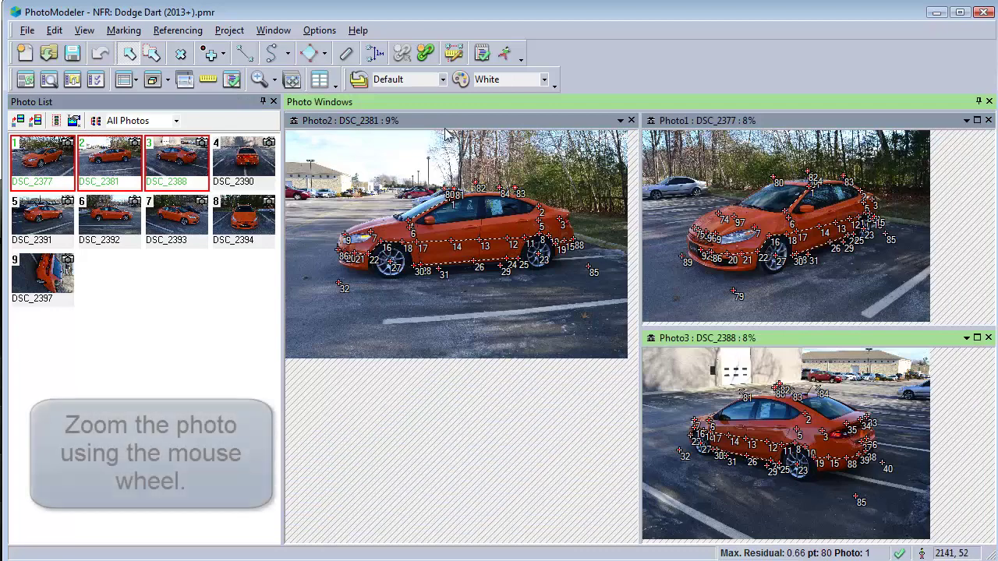
# In Referencing mode, reference point 1000 from DSC_2381 onto DSC_2377 and DSC_2388.
pyautogui.click(424, 53)
pyautogui.scroll(1, 526, 212)
pyautogui.scroll(5, 527, 212)
pyautogui.click(468, 234)
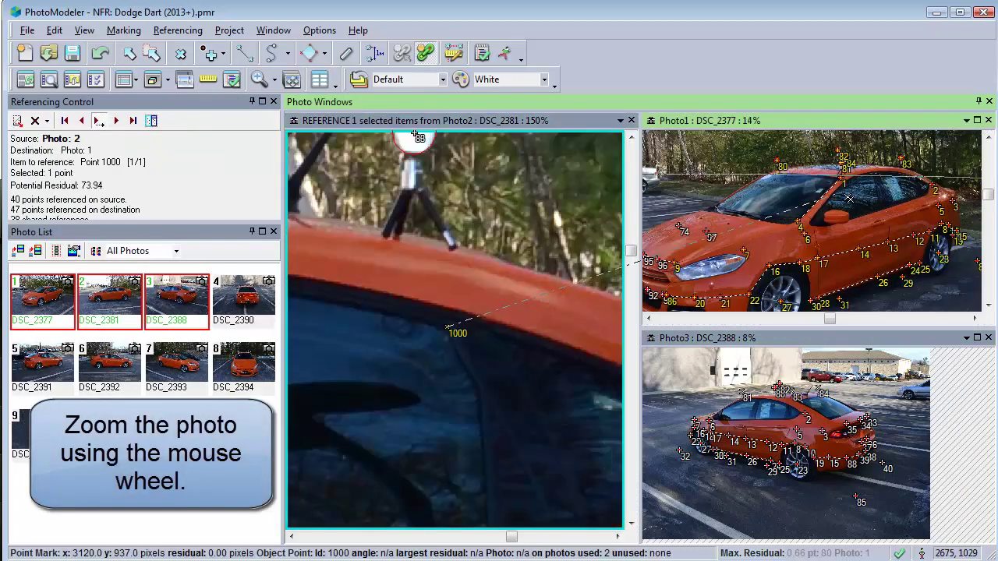
pyautogui.press('alt')
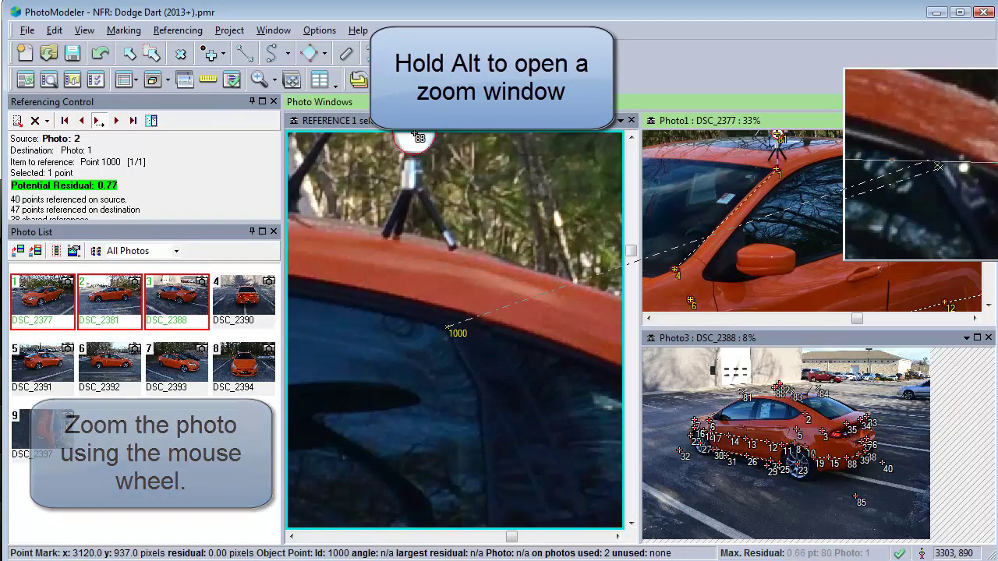
pyautogui.click(942, 168)
pyautogui.press('alt')
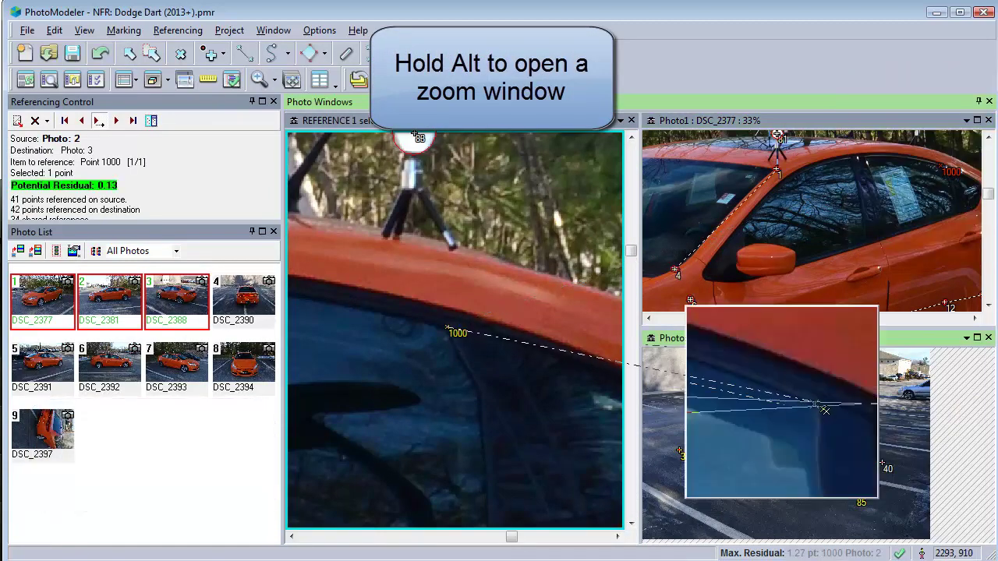
pyautogui.click(826, 410)
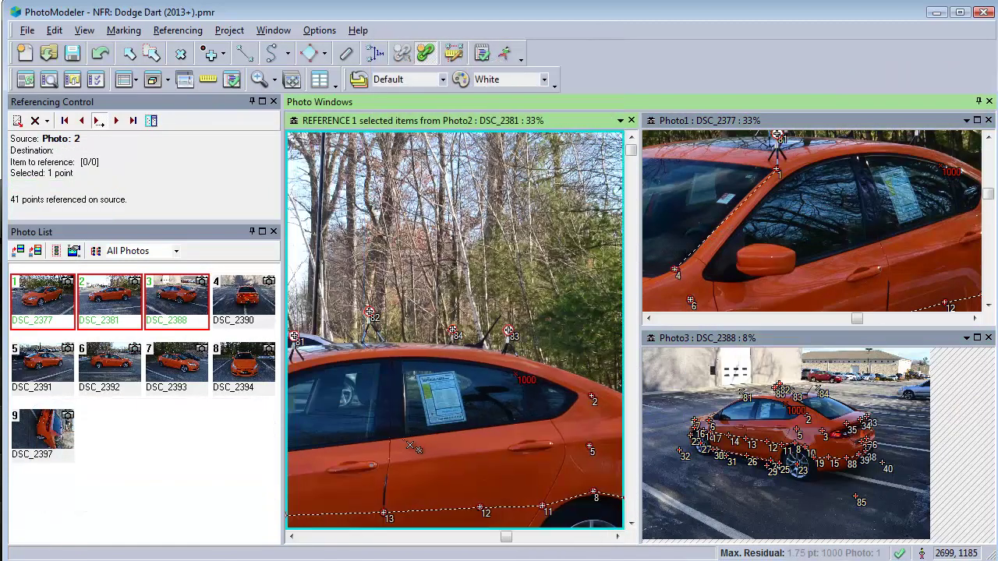
# Reference window-corner point 1003 onto DSC_2377 and DSC_2388.
pyautogui.scroll(3, 373, 408)
pyautogui.click(400, 434)
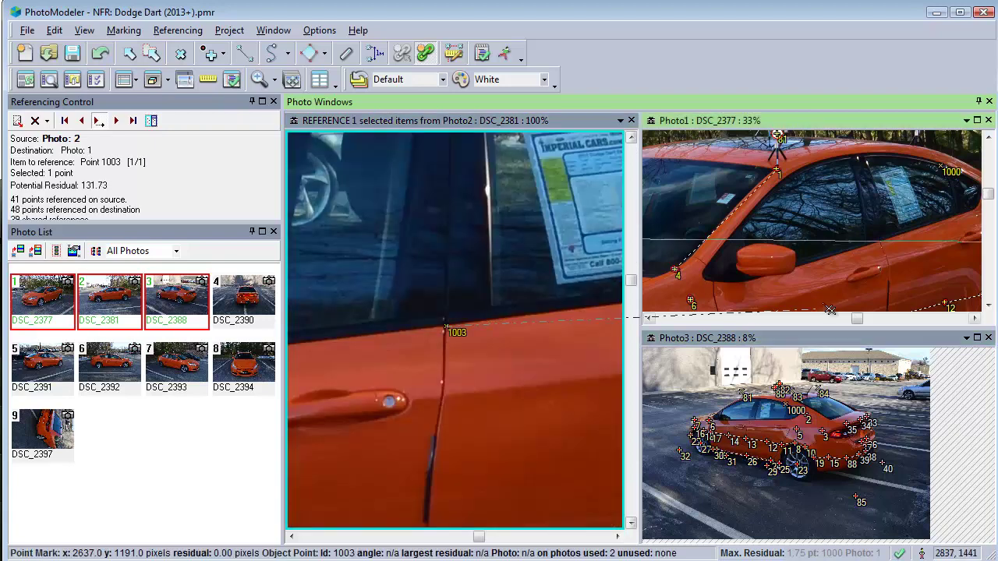
pyautogui.press('alt')
pyautogui.click(882, 245)
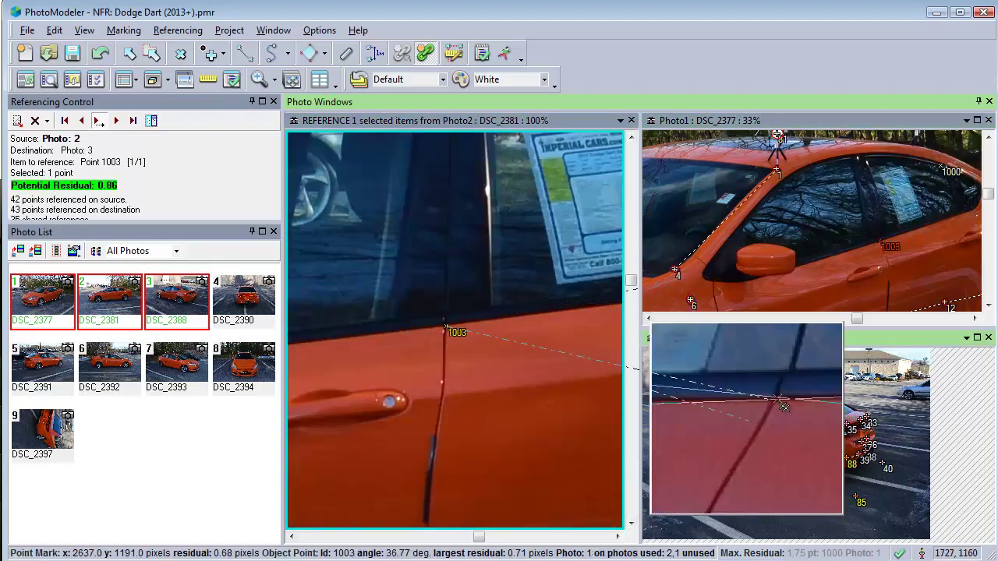
pyautogui.click(753, 425)
# Reference points 1006, 1009 and 1012 onto DSC_2377 and DSC_2388.
pyautogui.scroll(4, 463, 435)
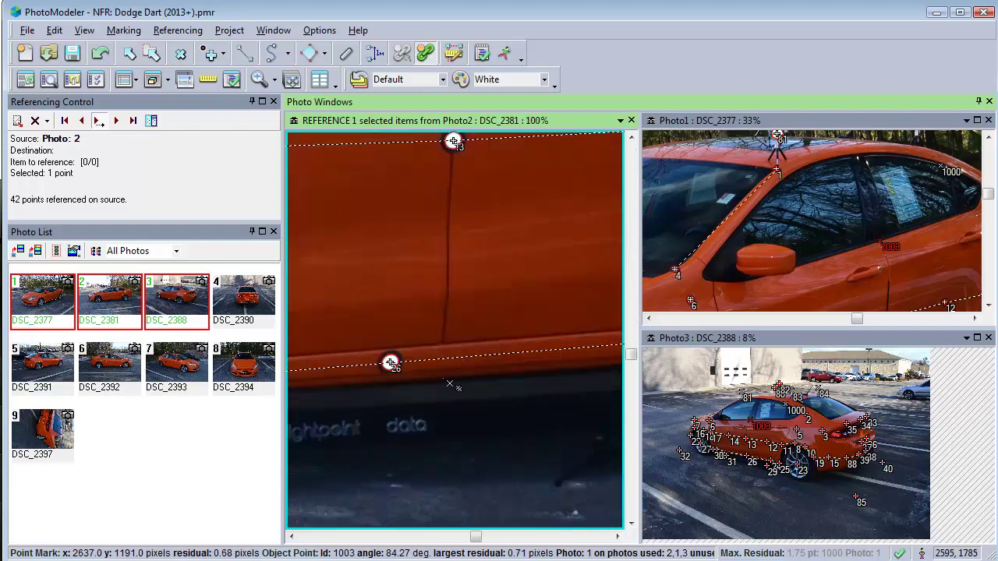
pyautogui.click(391, 345)
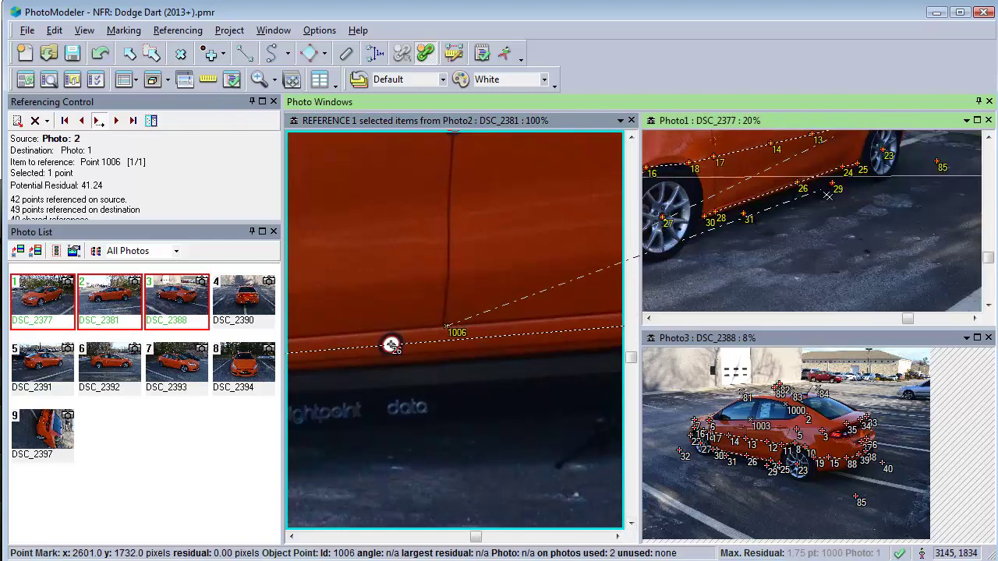
pyautogui.click(797, 454)
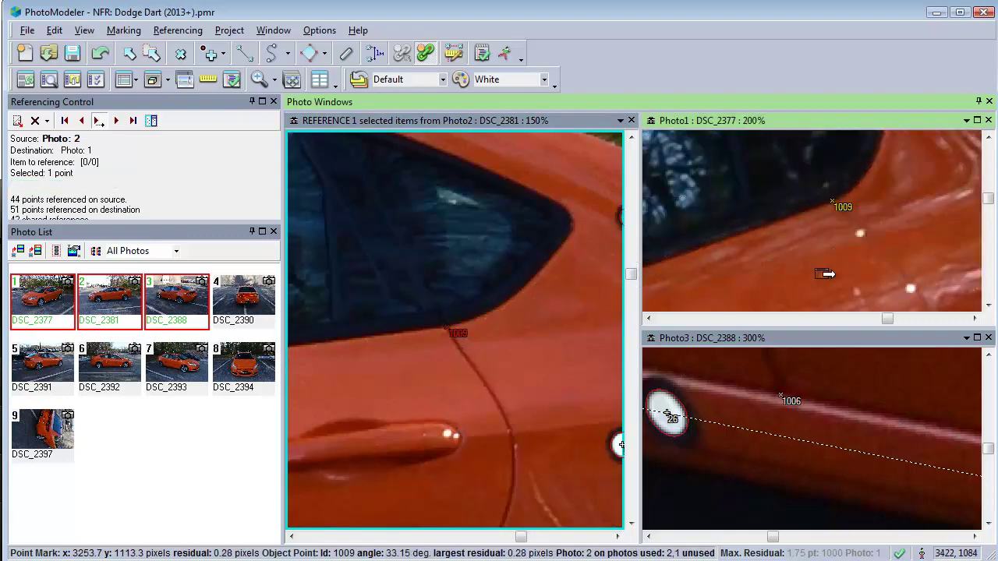
pyautogui.click(832, 202)
pyautogui.click(737, 226)
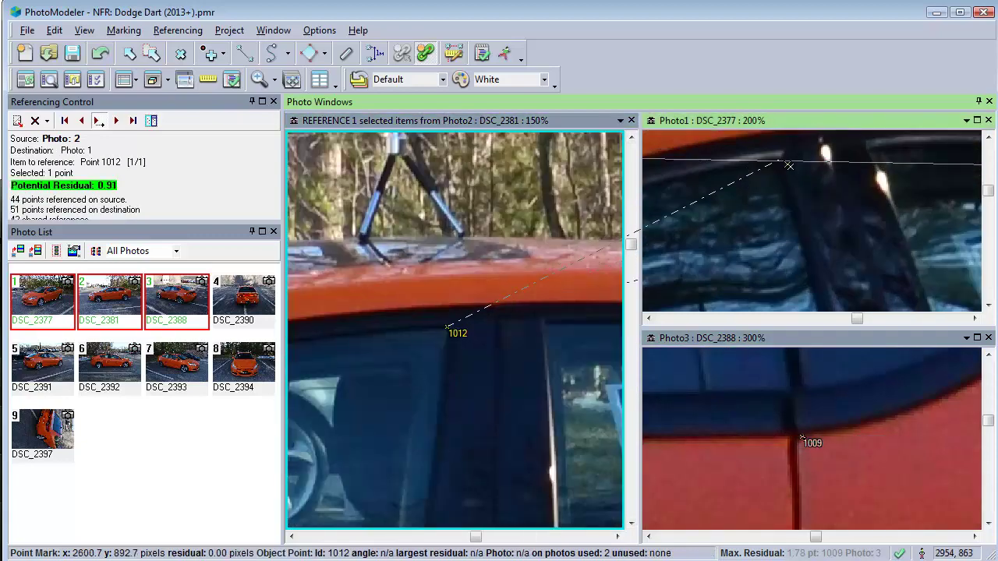
pyautogui.click(811, 439)
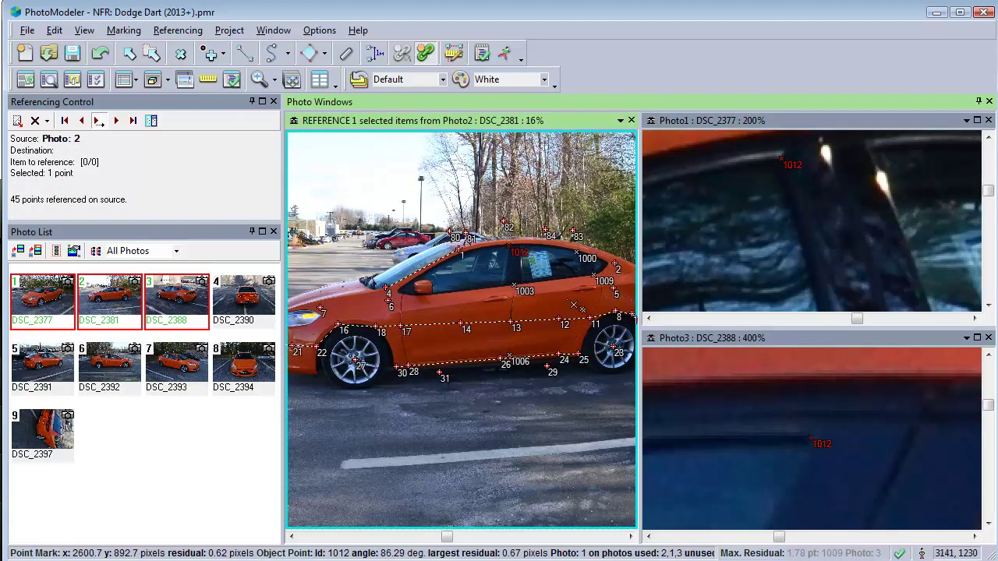
# Open photos DSC_2391, DSC_2392 and DSC_2393 together and mark point 1015 on DSC_2393.
pyautogui.click(989, 101)
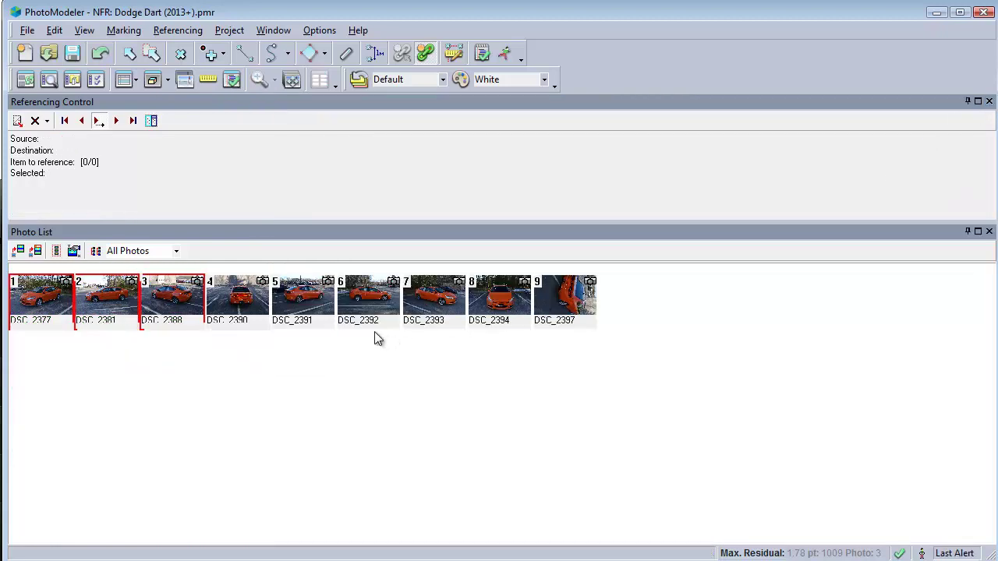
pyautogui.click(320, 316)
pyautogui.keyDown('ctrl'); pyautogui.click(368, 309); pyautogui.keyUp('ctrl')
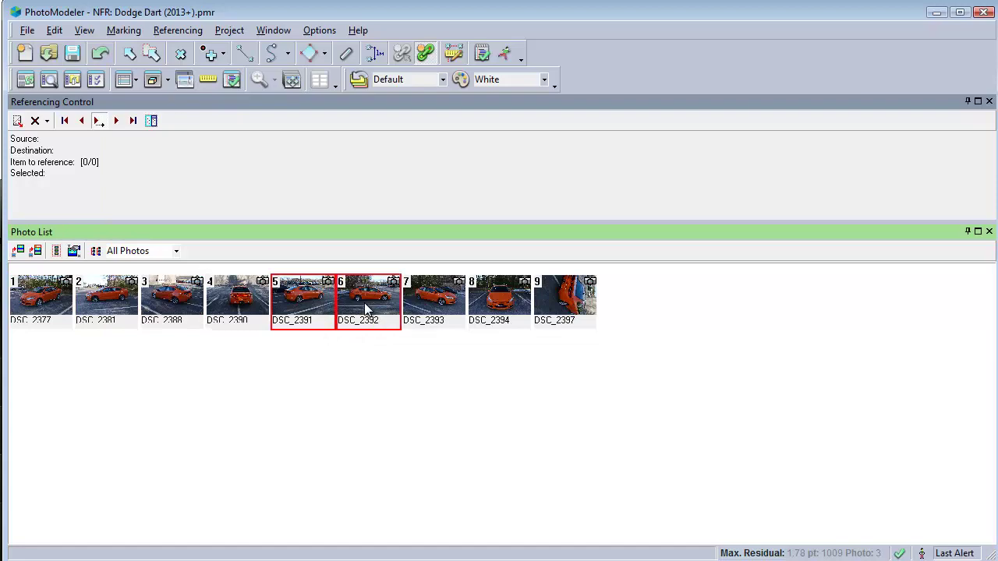
pyautogui.keyDown('ctrl'); pyautogui.click(451, 310); pyautogui.keyUp('ctrl')
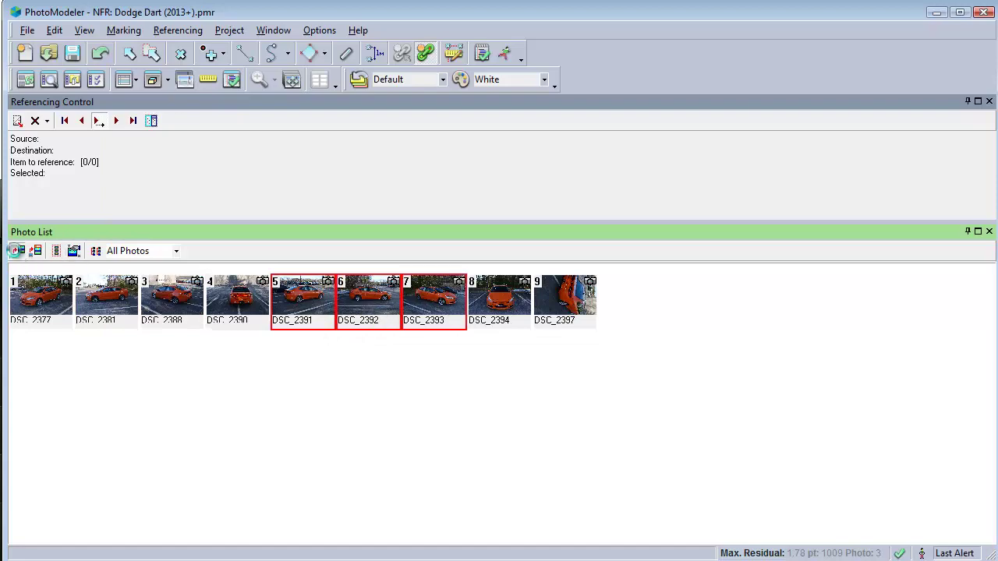
pyautogui.click(17, 251)
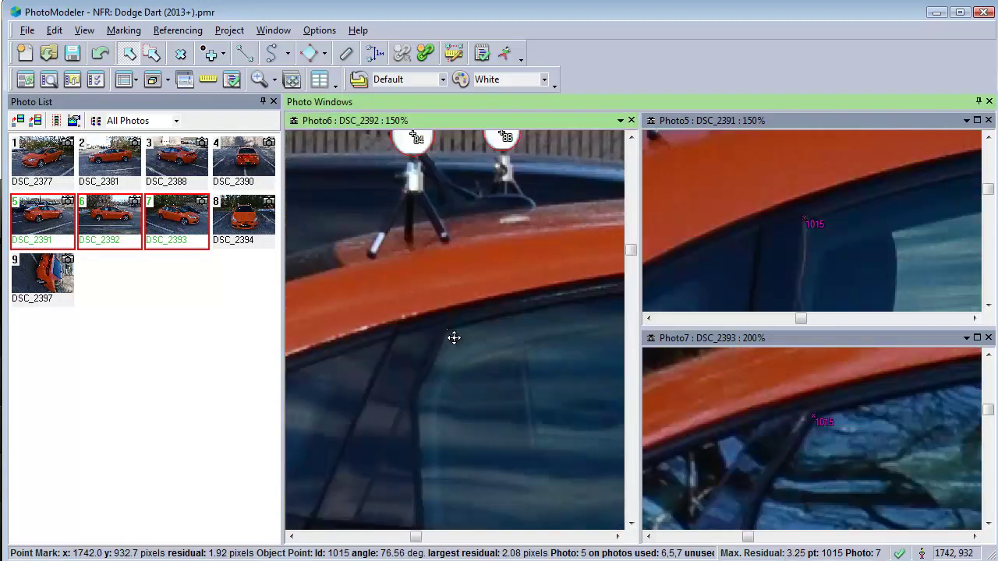
pyautogui.click(816, 420)
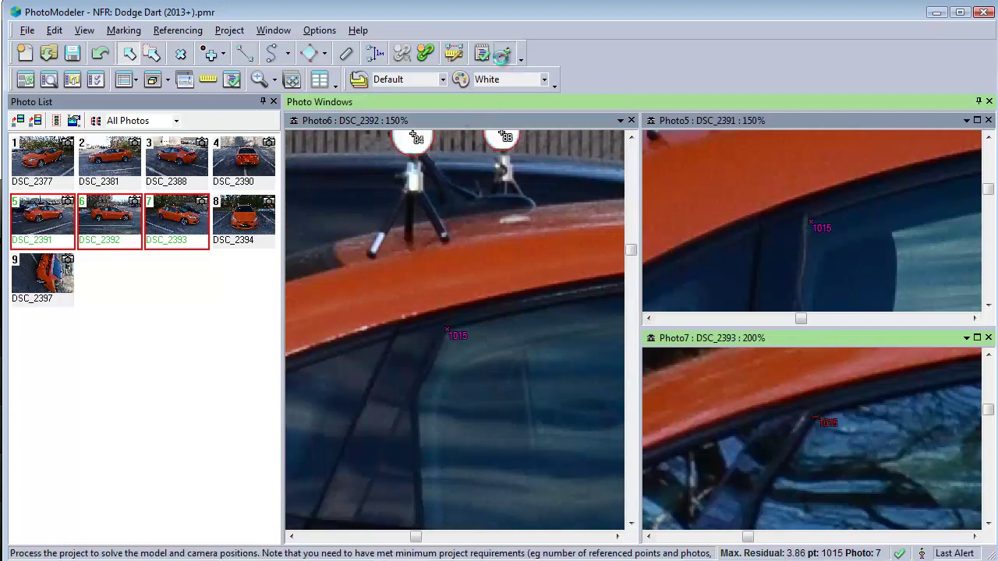
# Process the project (final error 2.08), inspect max-residual point 1015, and close the photo windows.
pyautogui.click(441, 431)
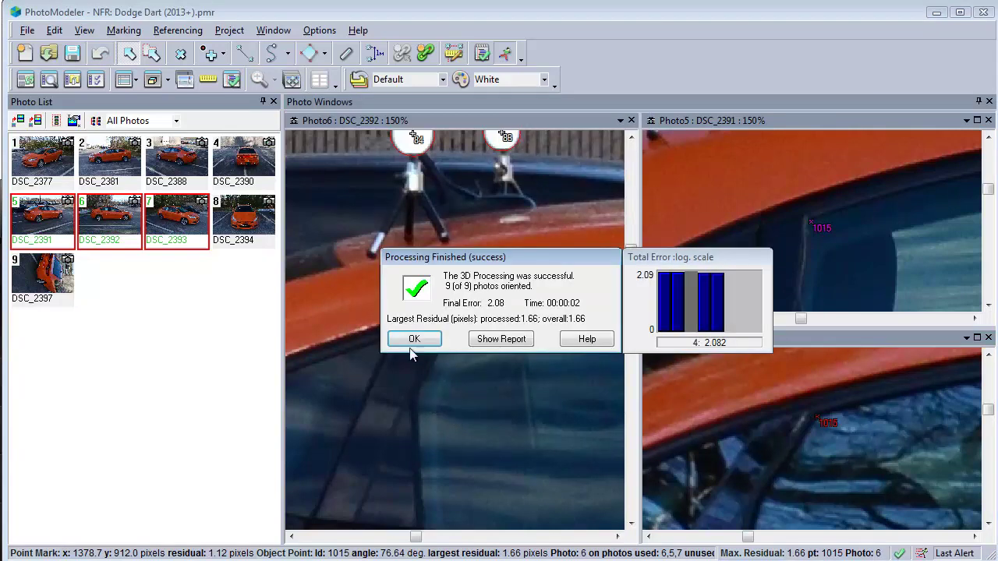
pyautogui.click(414, 340)
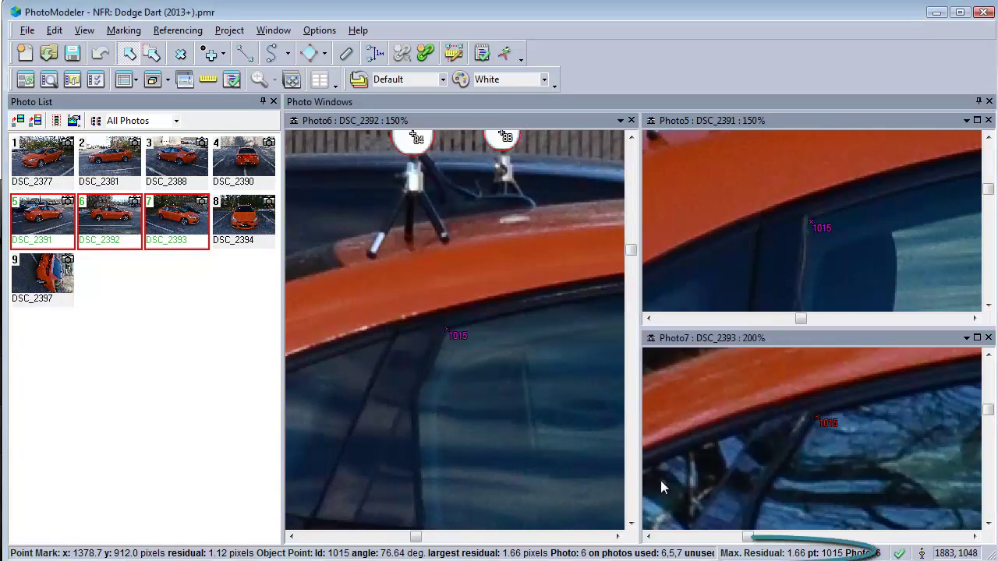
pyautogui.click(747, 553)
pyautogui.click(700, 470)
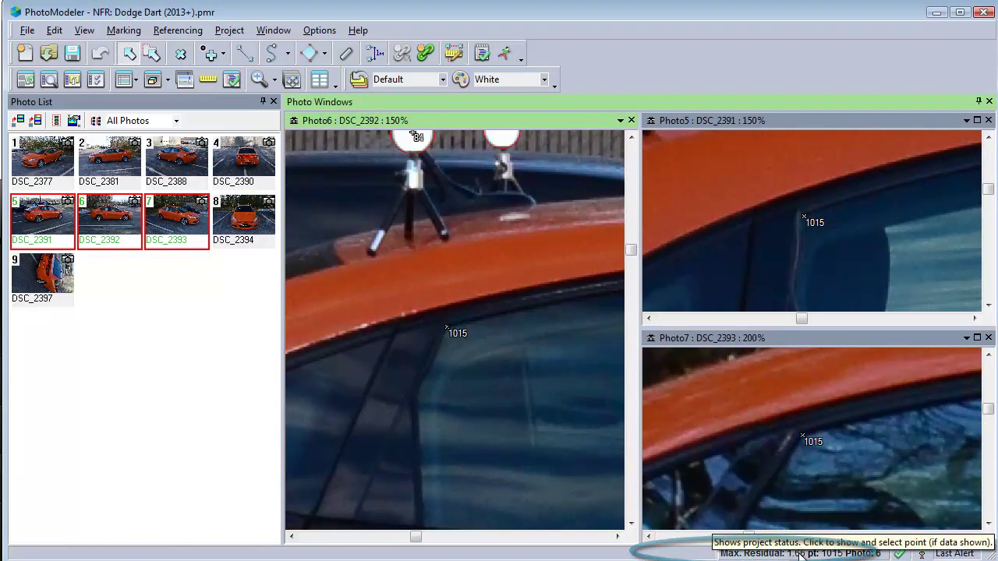
pyautogui.scroll(-4, 510, 375)
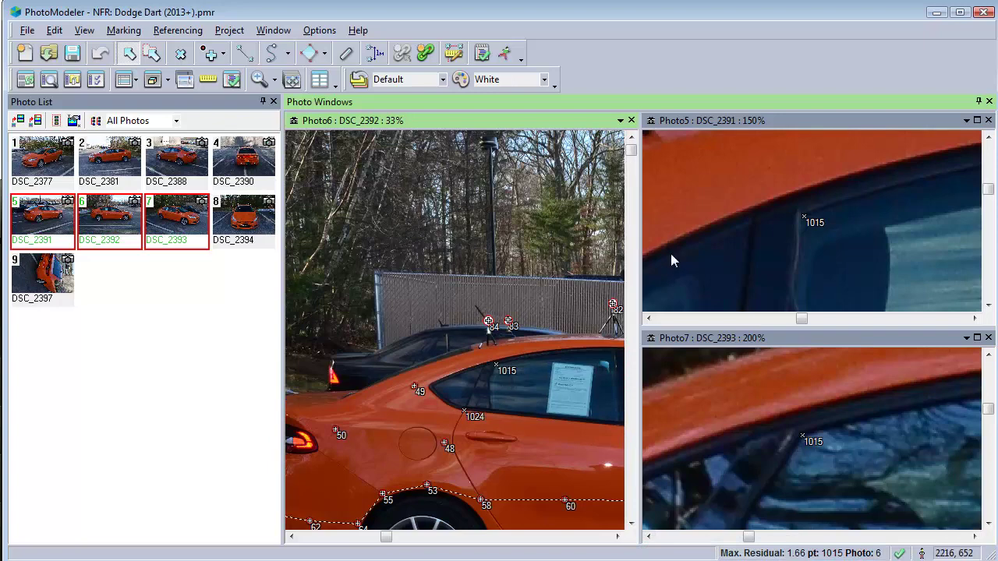
pyautogui.click(989, 102)
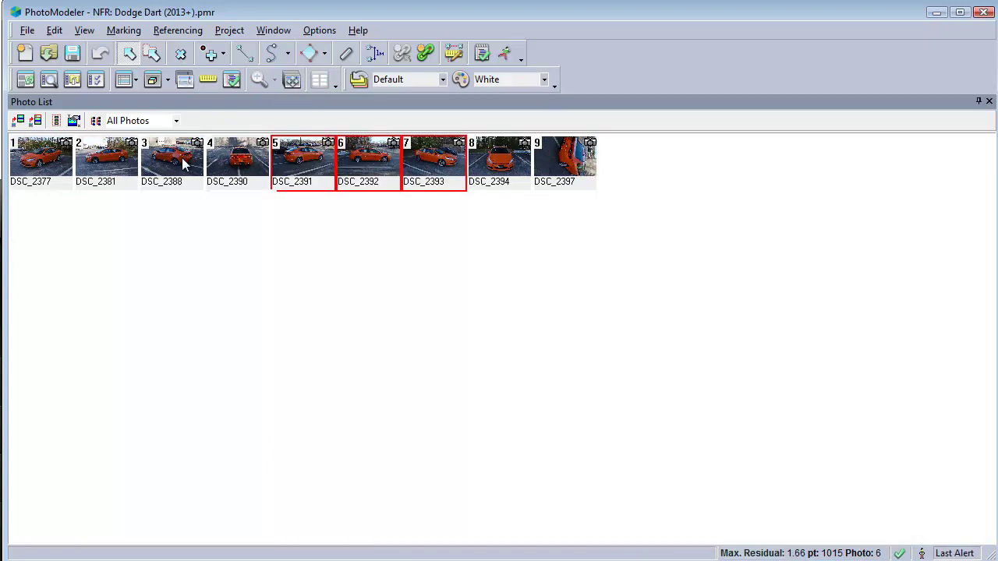
# In a 3D view, put every model object onto a new layer named Exemplar.
pyautogui.click(152, 80)
pyautogui.moveTo(890, 532); pyautogui.dragTo(754, 470)
pyautogui.hotkey('ctrl', 'a')
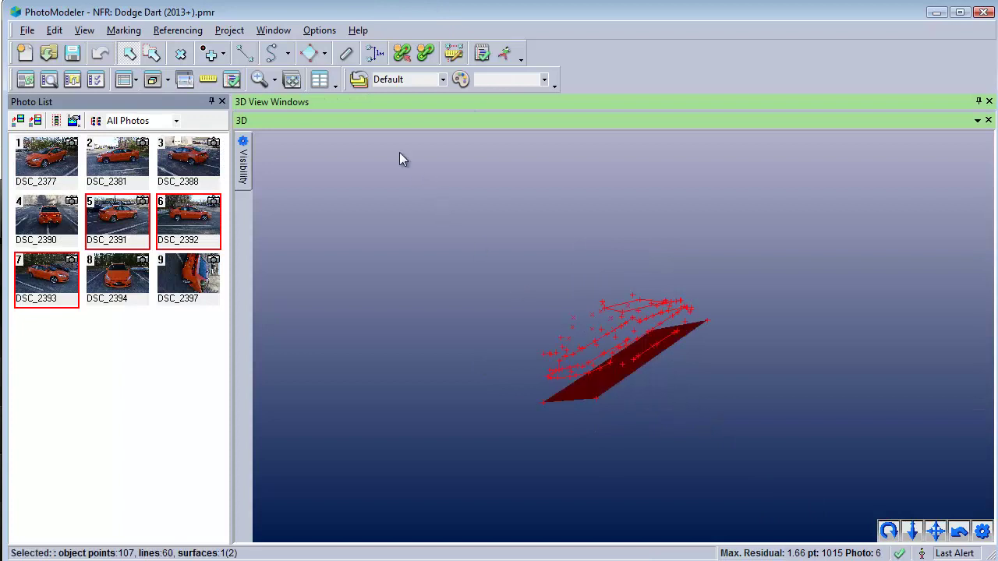
pyautogui.click(358, 78)
pyautogui.click(385, 334)
pyautogui.write('Exemplar')
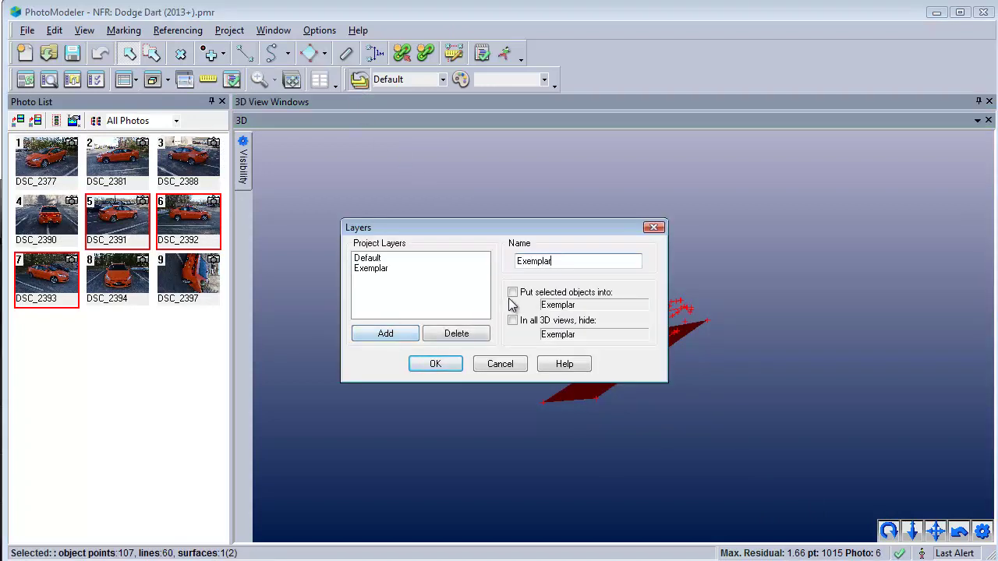
pyautogui.click(513, 293)
pyautogui.click(435, 366)
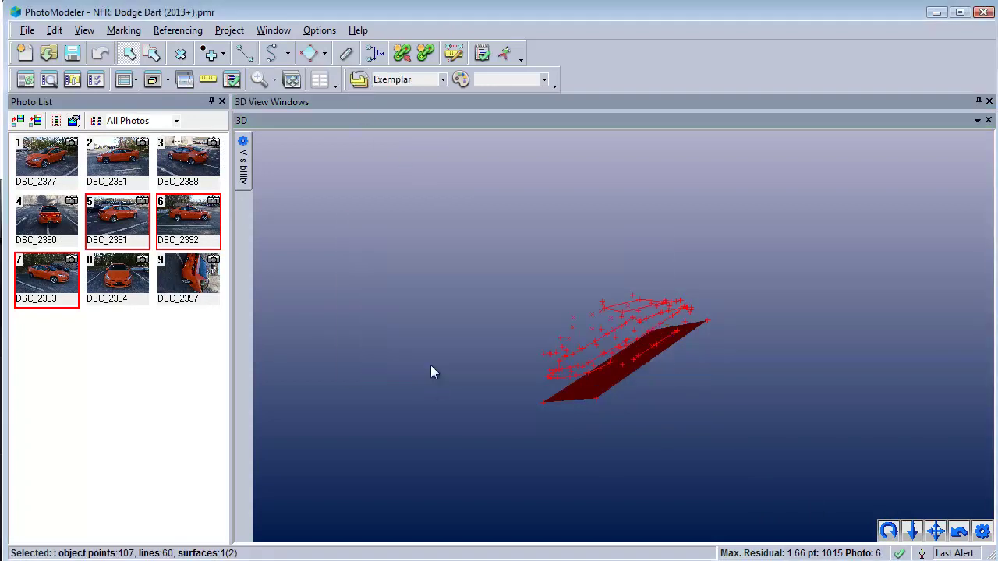
pyautogui.click(436, 270)
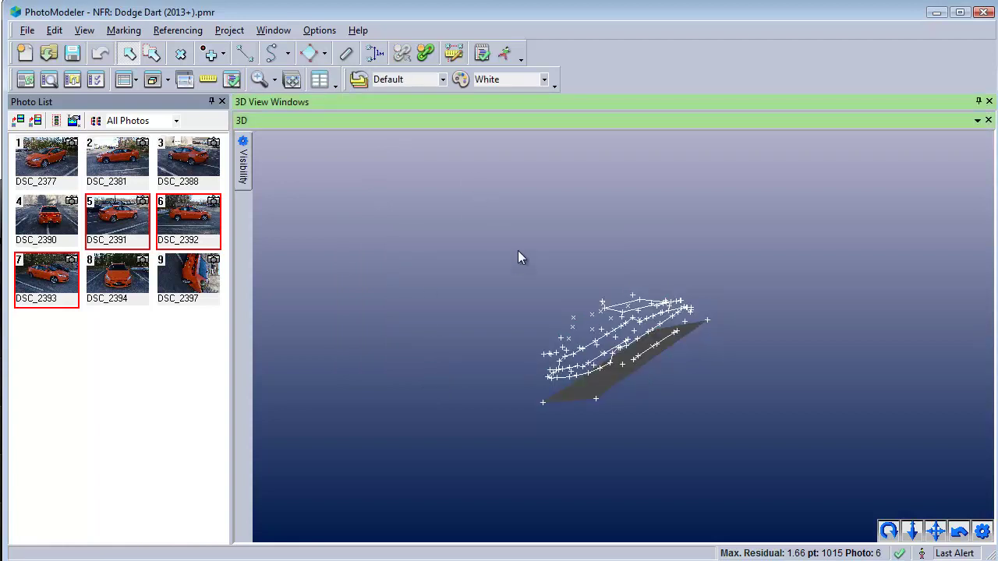
# Review the 3D display options for point, line and surface visibility.
pyautogui.click(982, 531)
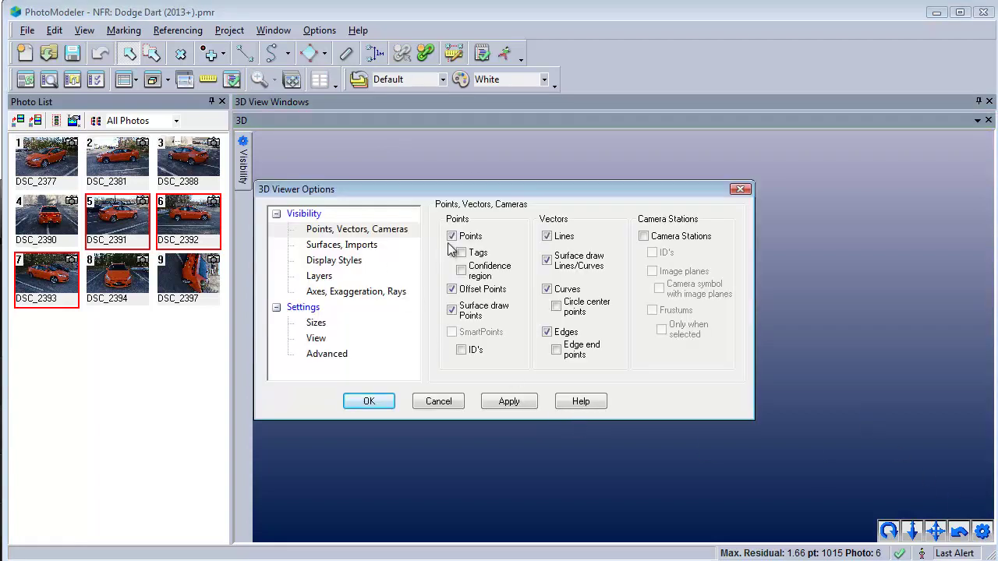
pyautogui.click(390, 245)
pyautogui.click(399, 229)
pyautogui.click(382, 401)
# Colour all 60 lines with a new green material, ExemplarLines-Green.
pyautogui.hotkey('ctrl', 'a')
pyautogui.click(460, 79)
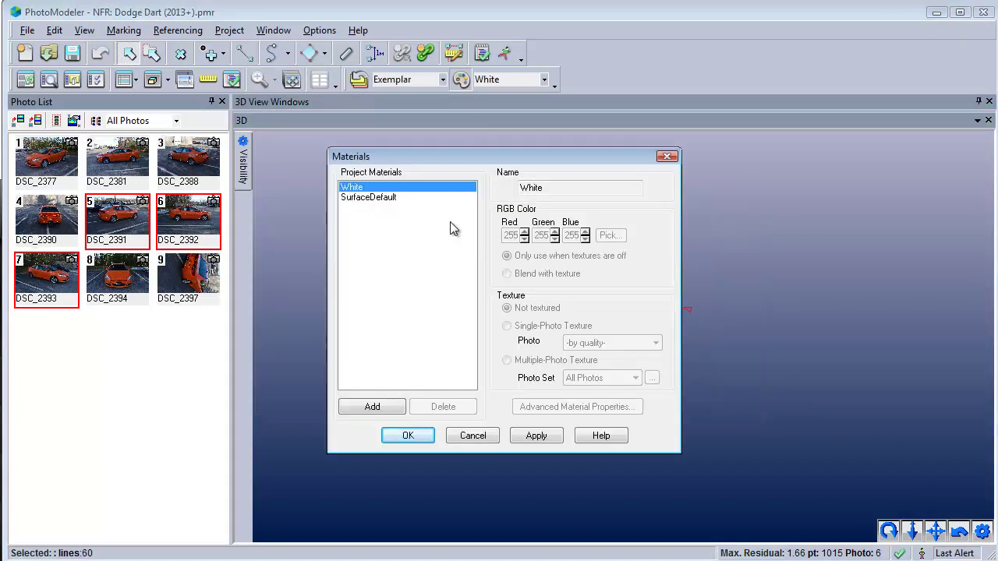
pyautogui.click(371, 406)
pyautogui.write('ExemplarLines-Green')
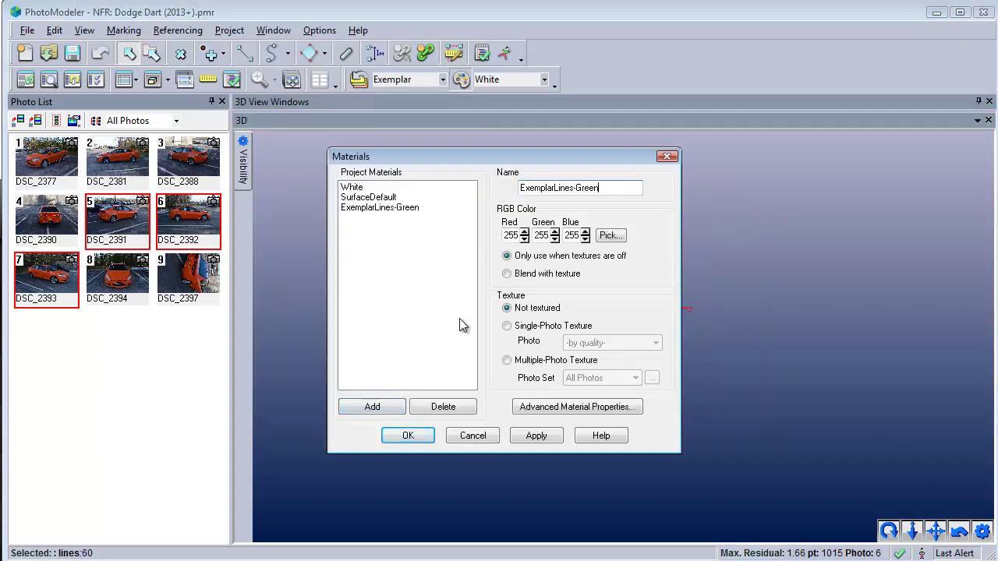
pyautogui.click(611, 235)
pyautogui.click(385, 241)
pyautogui.click(362, 402)
pyautogui.click(411, 436)
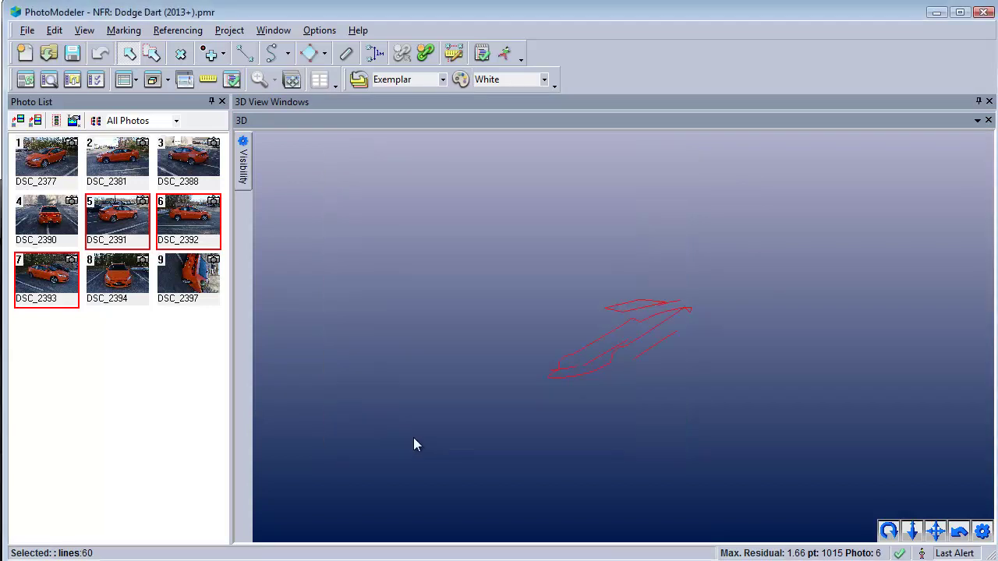
pyautogui.click(507, 79)
pyautogui.click(506, 105)
pyautogui.click(611, 295)
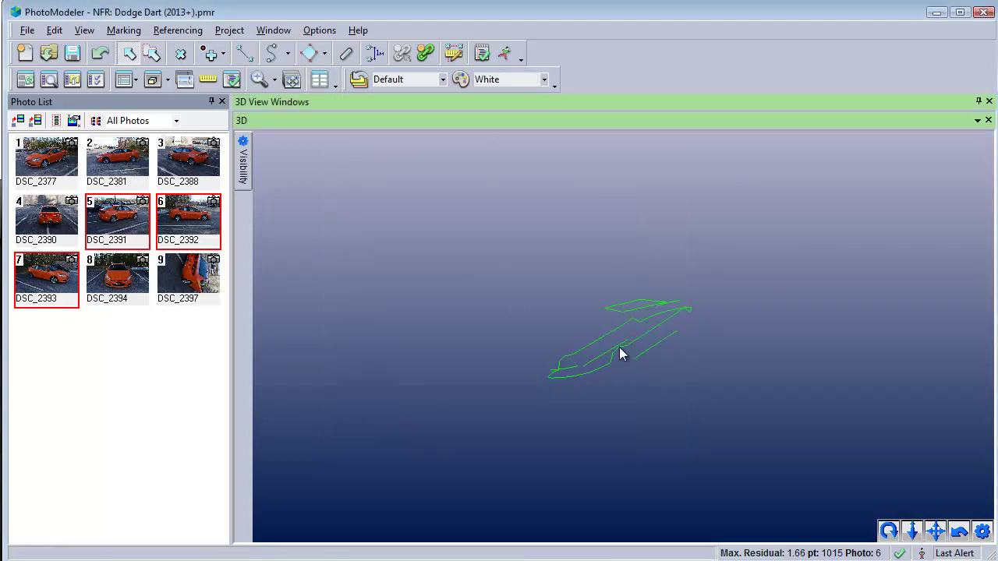
# Colour the points with a new yellow material, ExemplarPoints-Yellow (RGB 255, 255, 0).
pyautogui.click(981, 531)
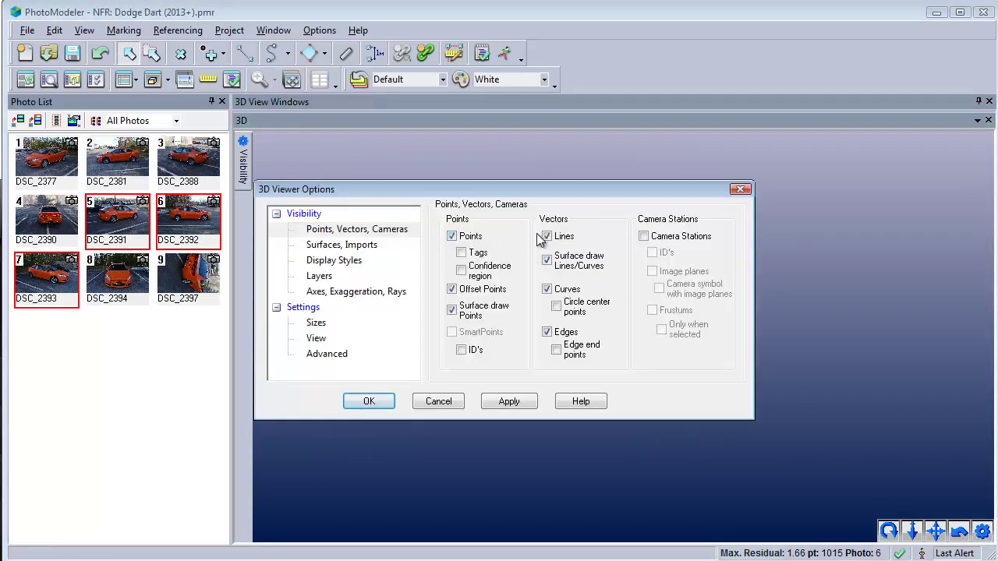
pyautogui.click(386, 402)
pyautogui.click(460, 78)
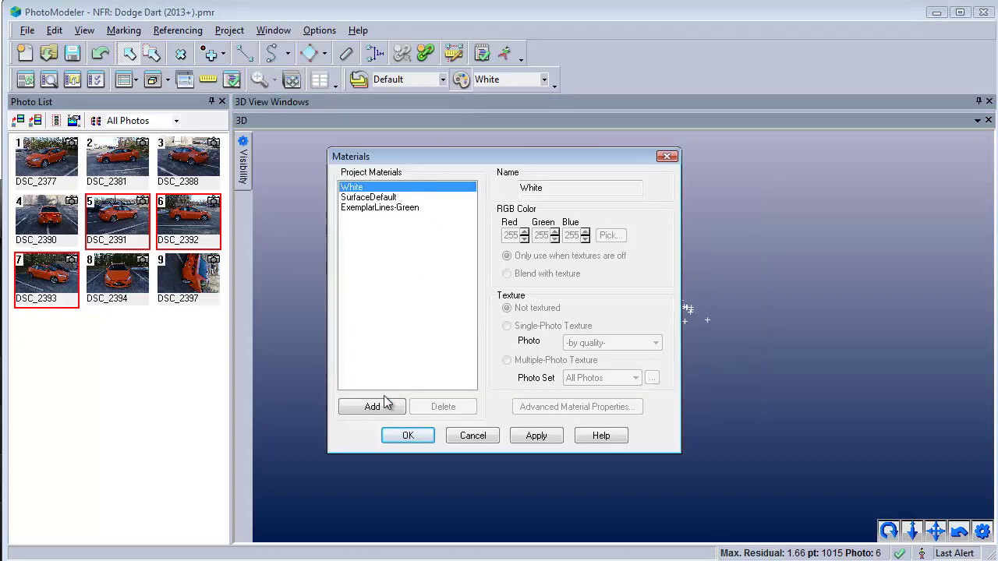
pyautogui.click(371, 406)
pyautogui.write('ExemplarPoints-')
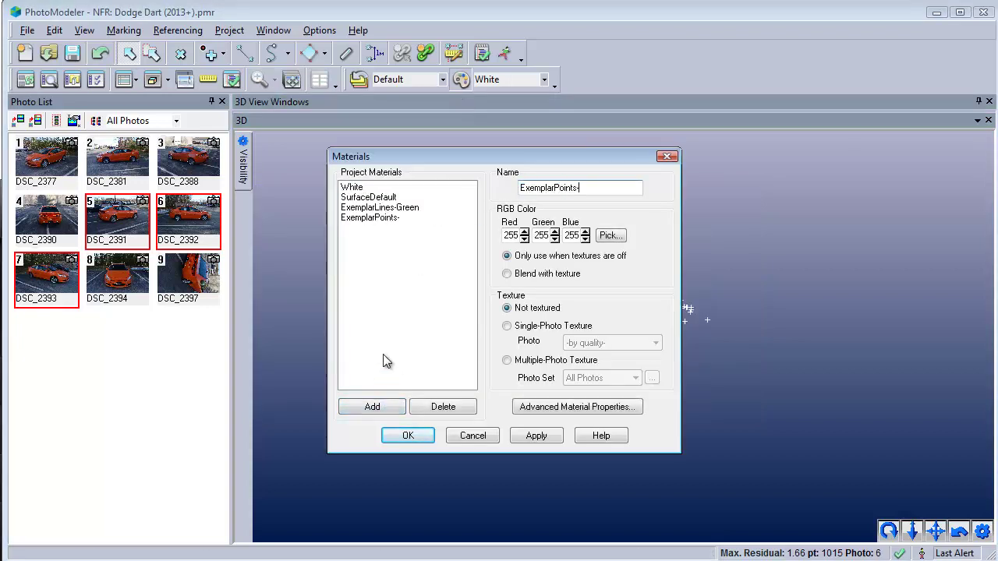
pyautogui.write('Yellow')
pyautogui.click(610, 235)
pyautogui.click(367, 226)
pyautogui.click(371, 400)
pyautogui.click(408, 435)
pyautogui.click(505, 80)
pyautogui.click(511, 131)
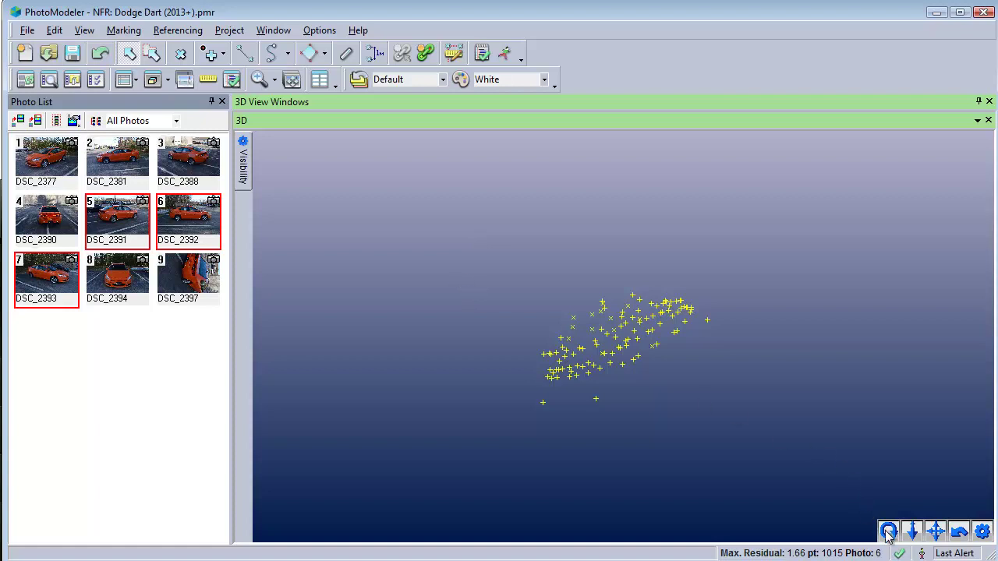
pyautogui.moveTo(889, 531); pyautogui.dragTo(817, 333)
pyautogui.hotkey('ctrl', 'a')
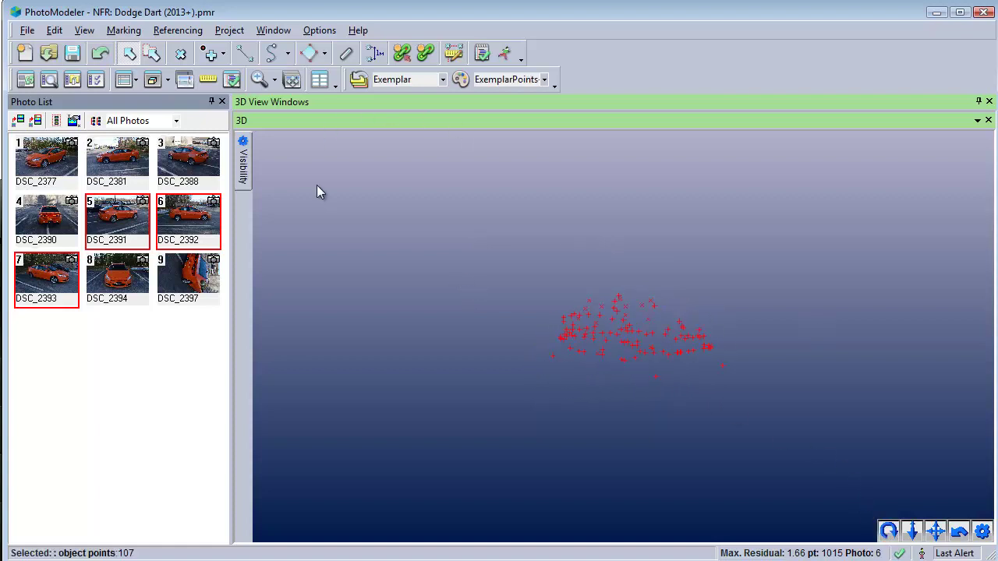
# Set the Frozen property on all 107 selected exemplar points.
pyautogui.click(96, 78)
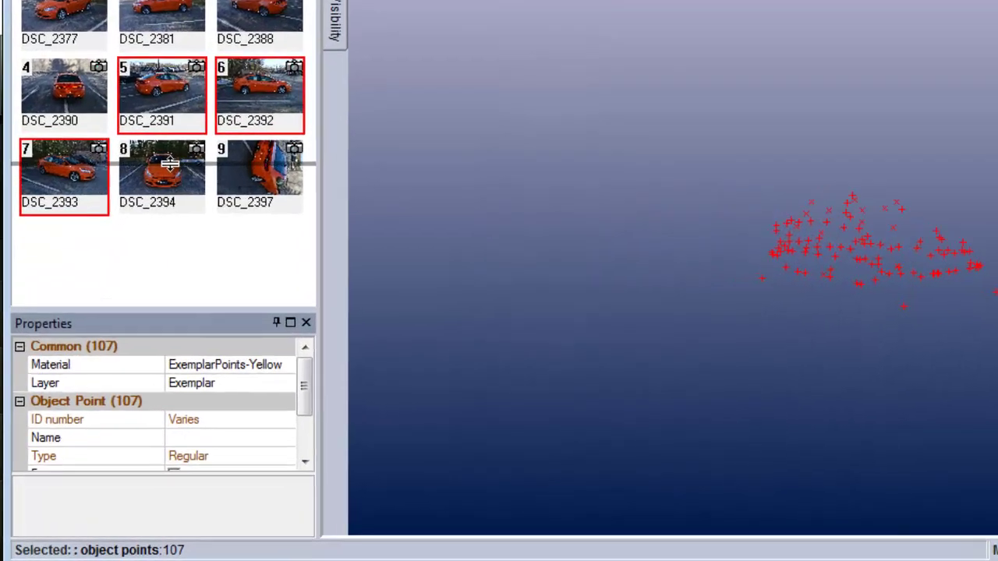
pyautogui.moveTo(129, 379); pyautogui.dragTo(124, 272)
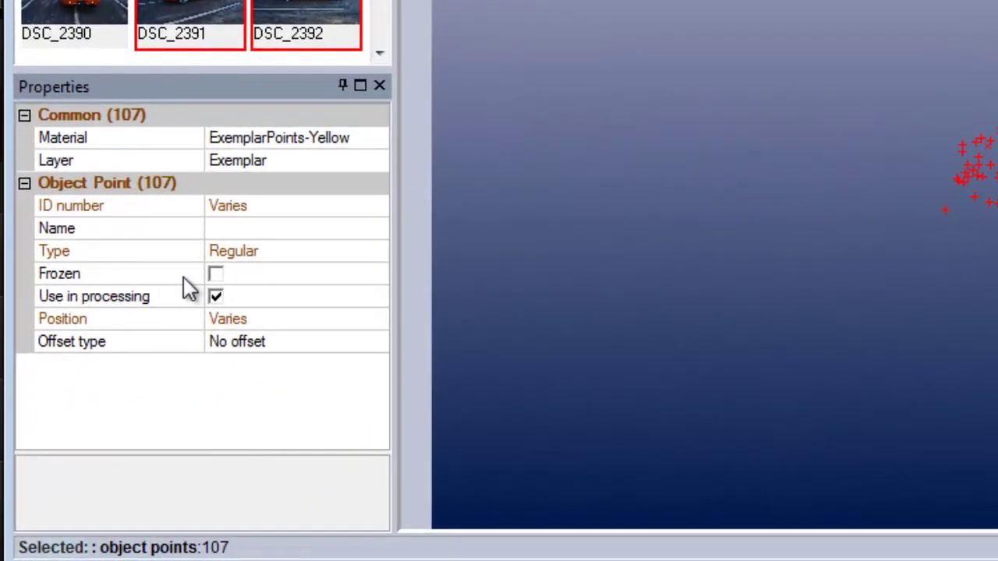
pyautogui.click(215, 279)
pyautogui.click(215, 275)
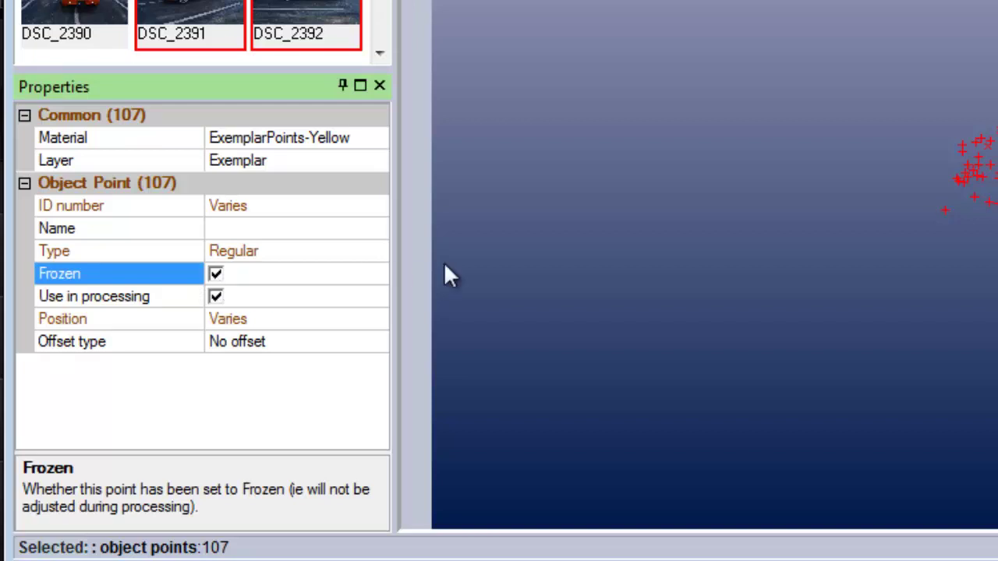
pyautogui.click(586, 155)
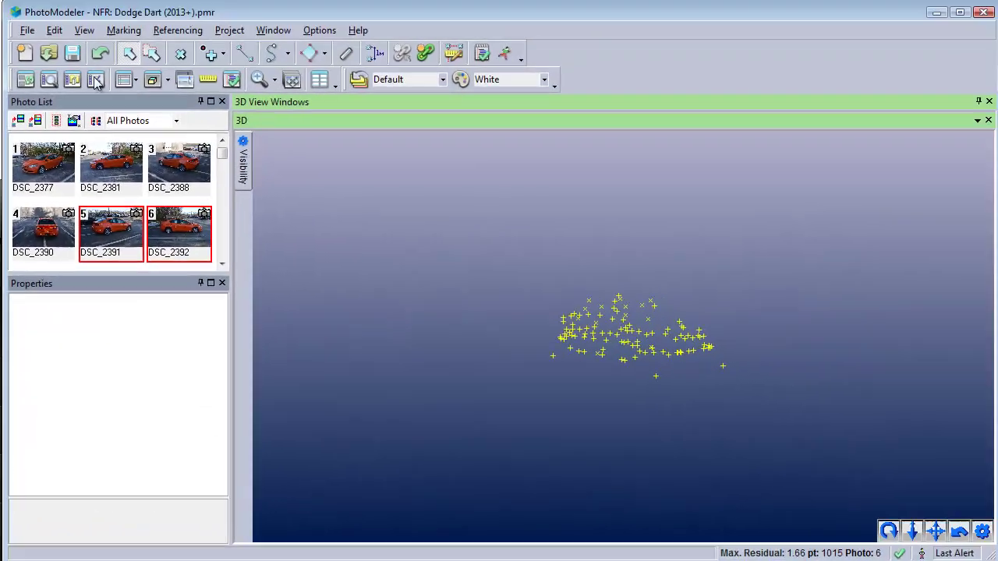
# Save the project as Exemplar.pmr and close the Properties pane.
pyautogui.click(26, 29)
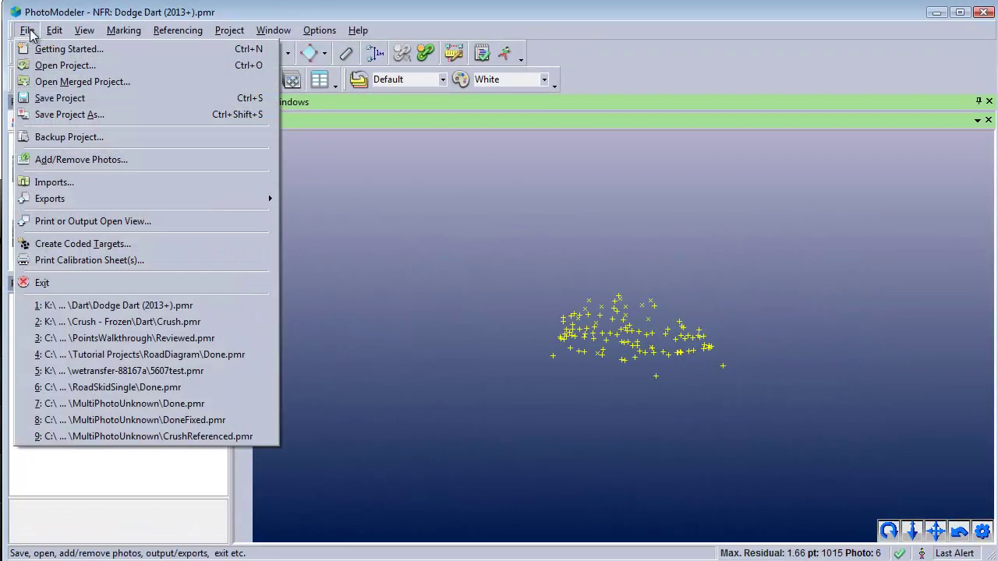
pyautogui.click(67, 114)
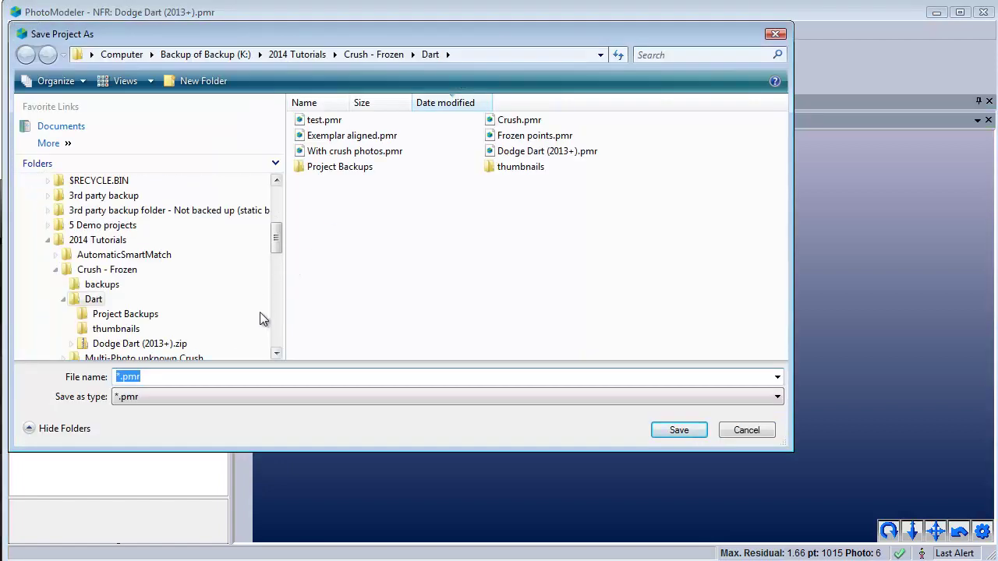
pyautogui.write('Exemplar')
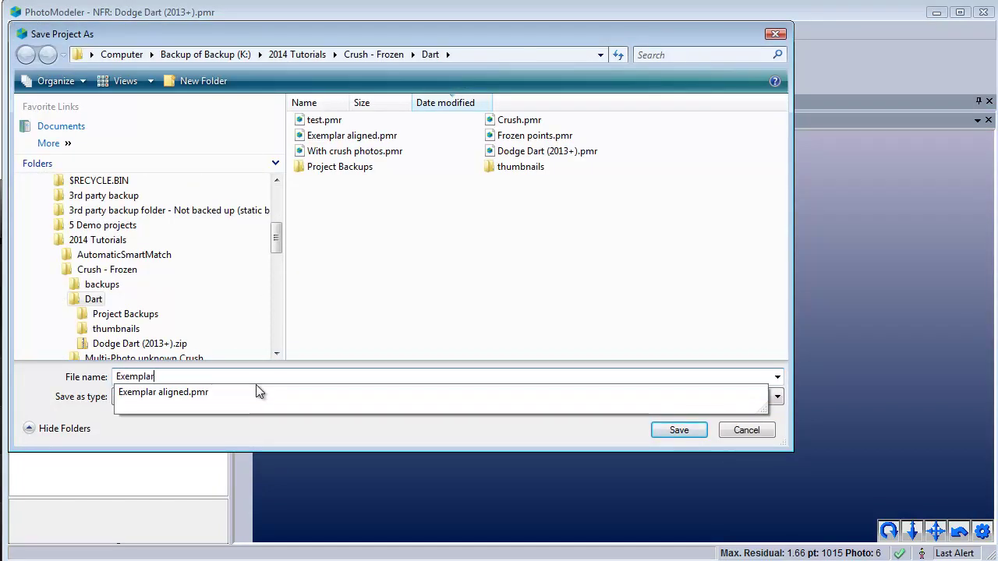
pyautogui.click(686, 432)
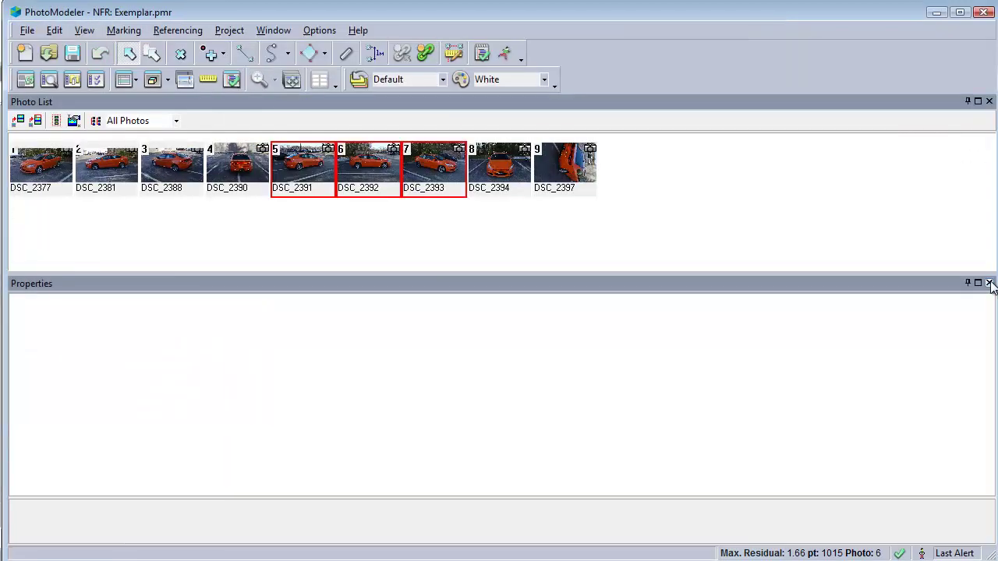
pyautogui.click(989, 283)
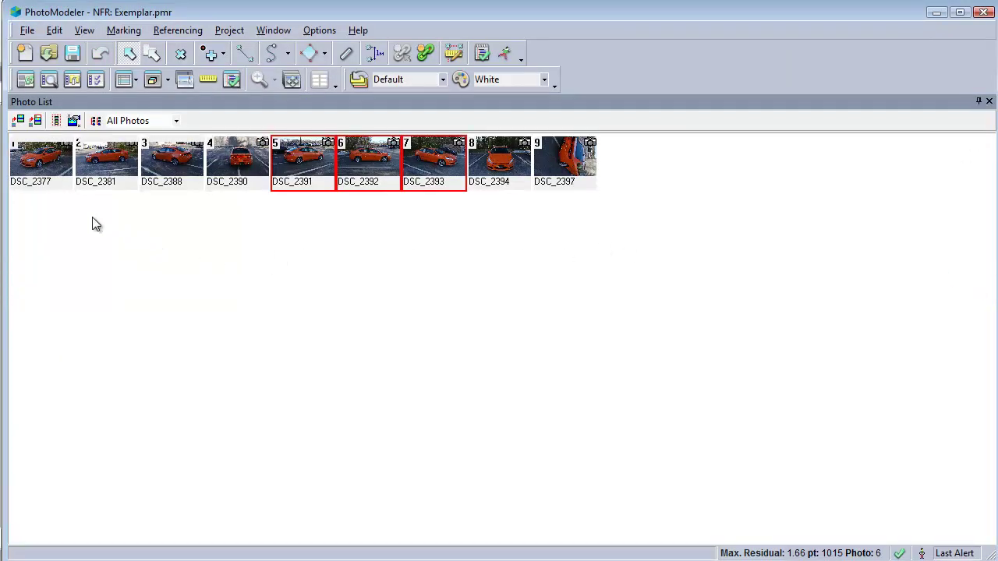
# Add Dodge Dart 1.JPG and Dodge Dart 2.JPG as photos 10 and 11 with a new inverse camera.
pyautogui.click(25, 164)
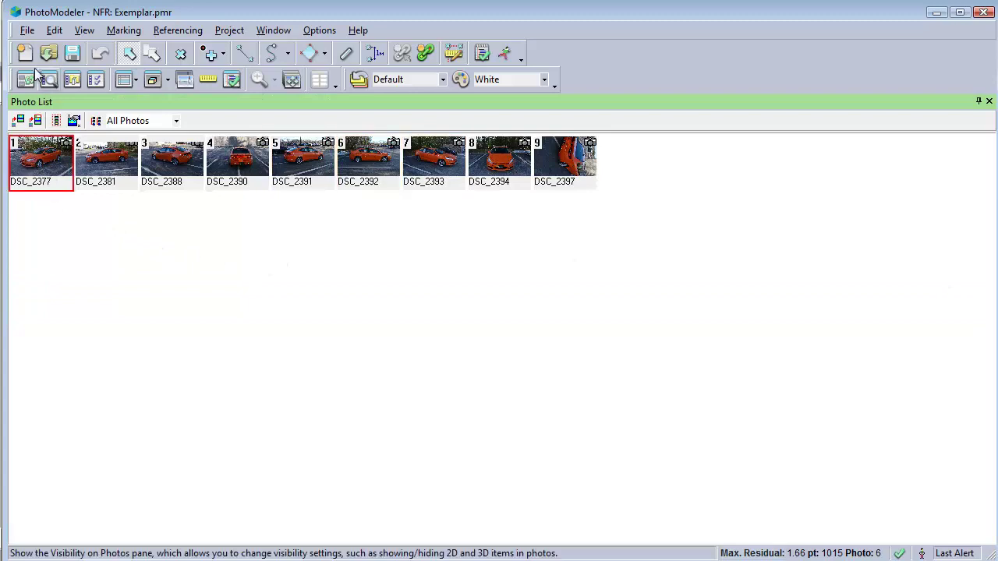
pyautogui.click(27, 31)
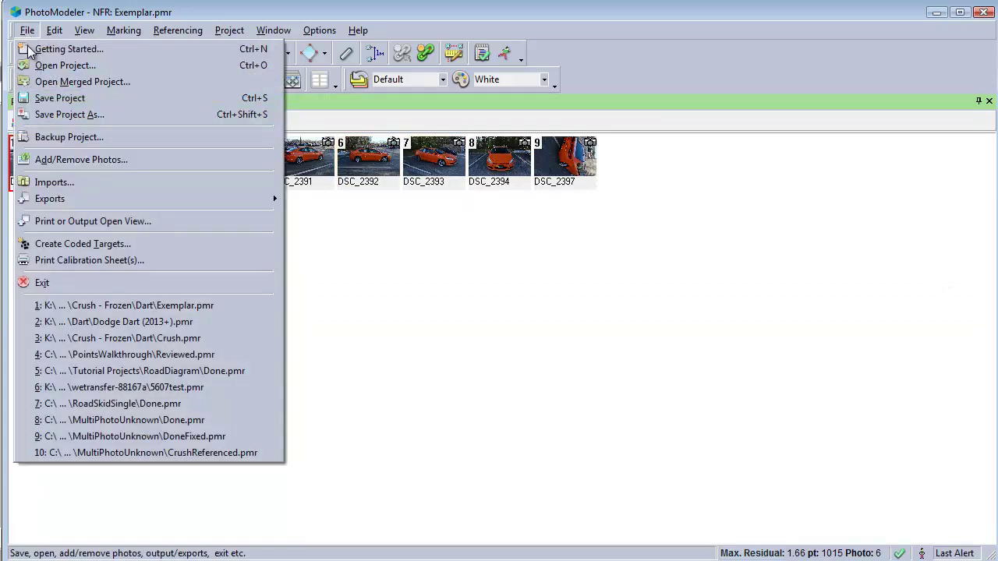
pyautogui.click(82, 160)
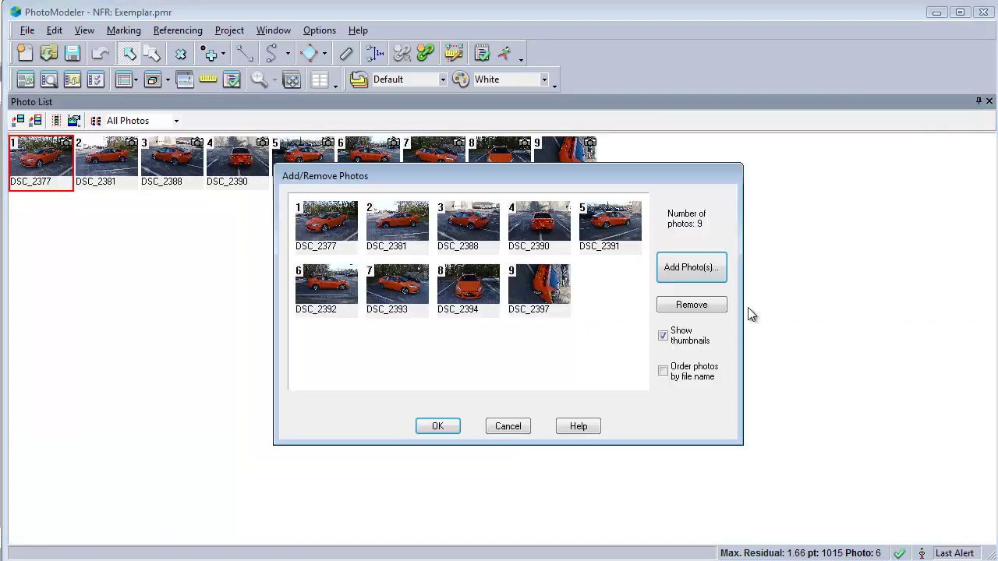
pyautogui.click(697, 273)
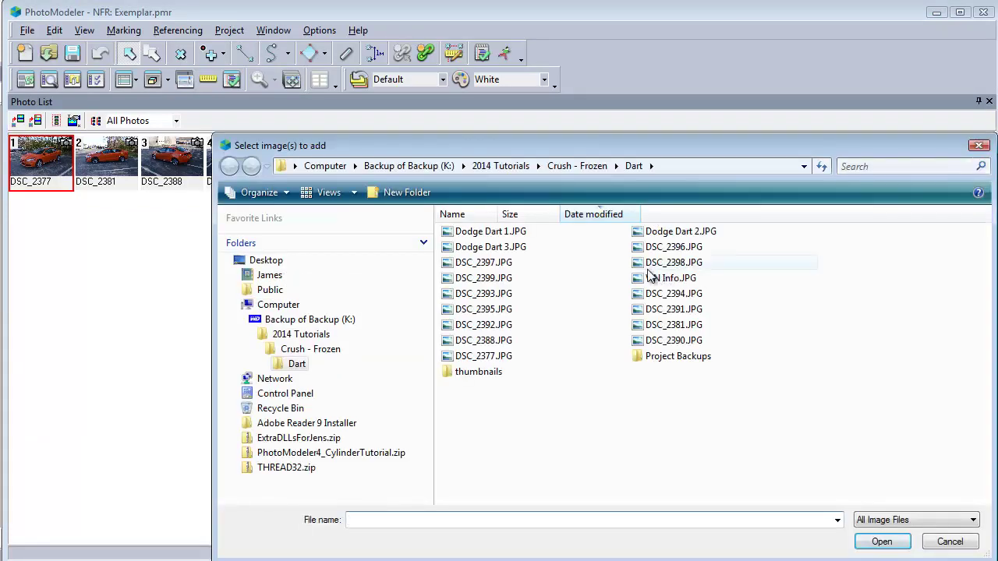
pyautogui.click(520, 234)
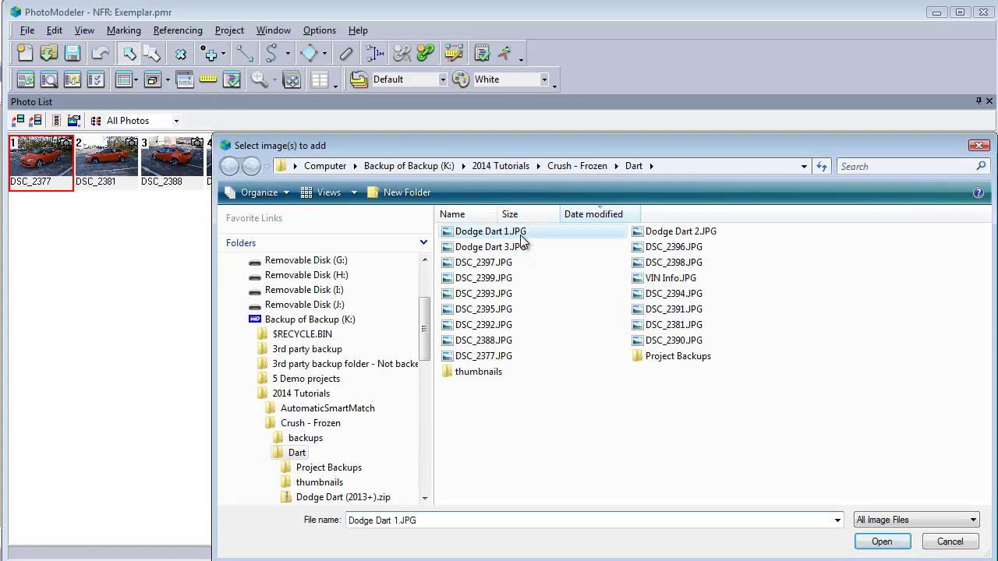
pyautogui.keyDown('ctrl'); pyautogui.click(672, 232); pyautogui.keyUp('ctrl')
pyautogui.click(880, 542)
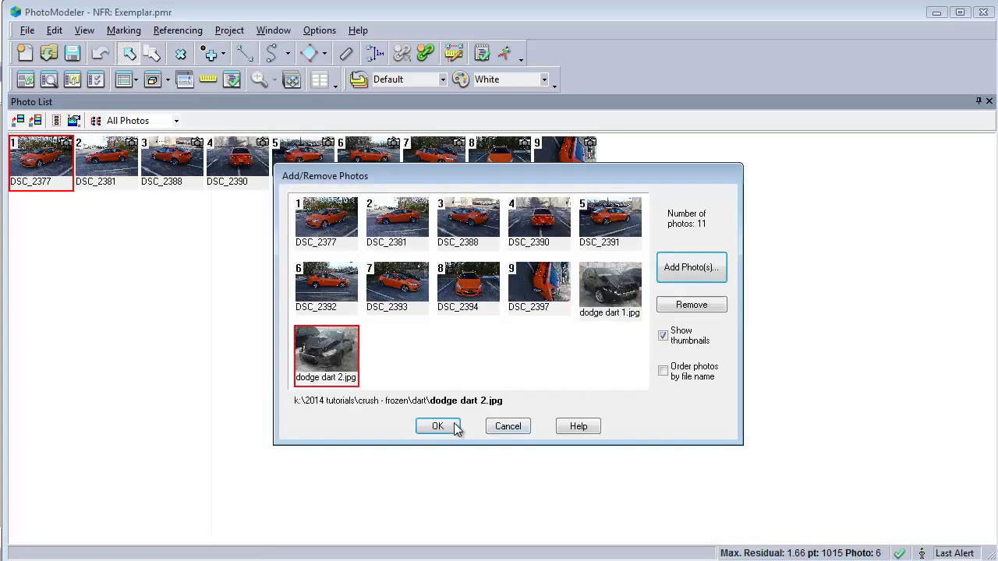
pyautogui.click(440, 427)
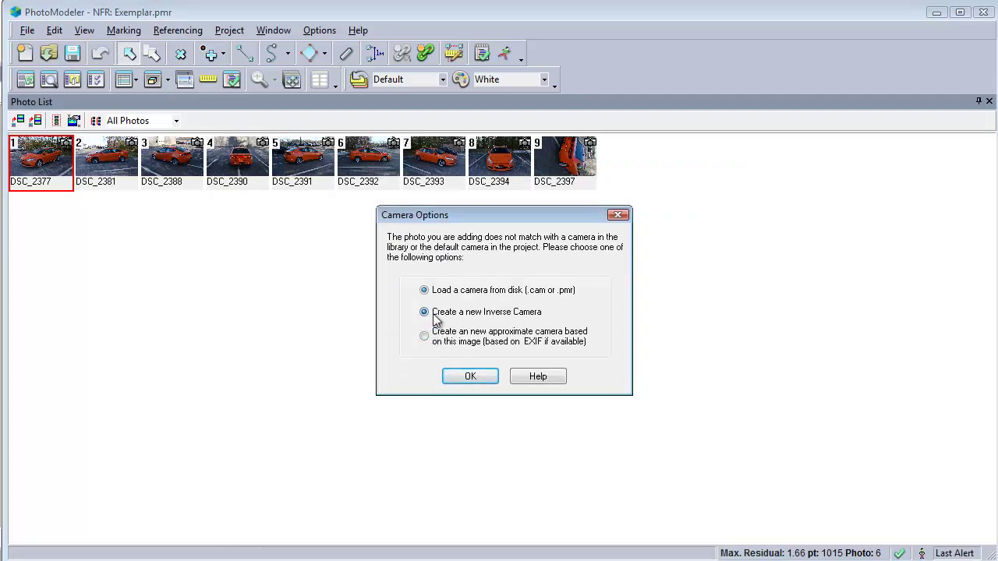
pyautogui.click(468, 377)
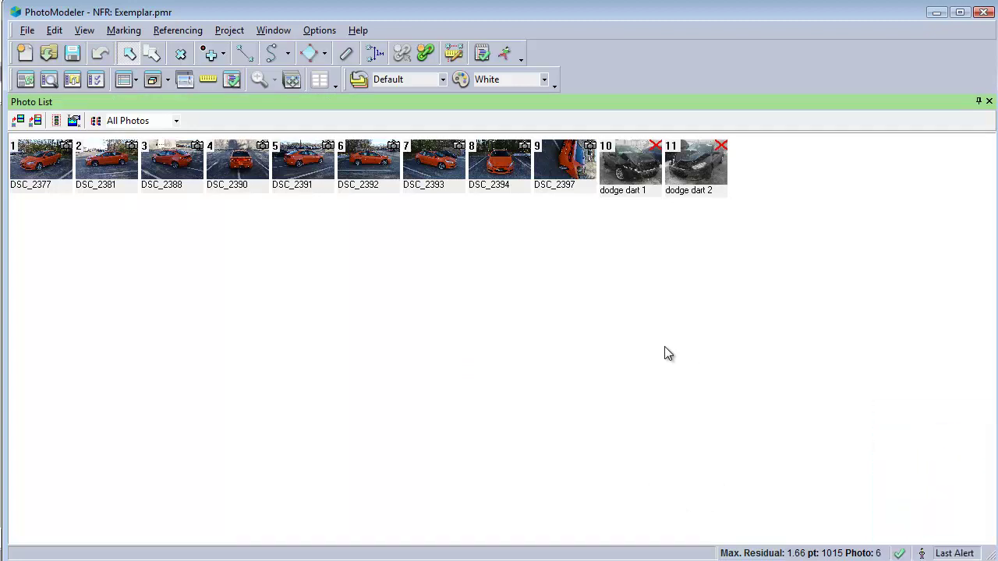
pyautogui.click(630, 188)
pyautogui.rightClick(630, 188)
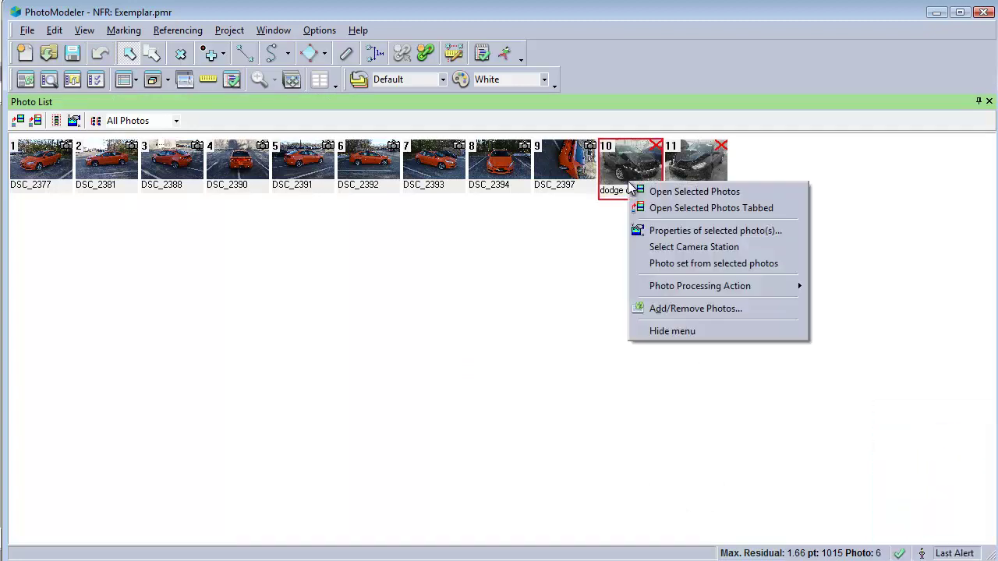
pyautogui.click(662, 228)
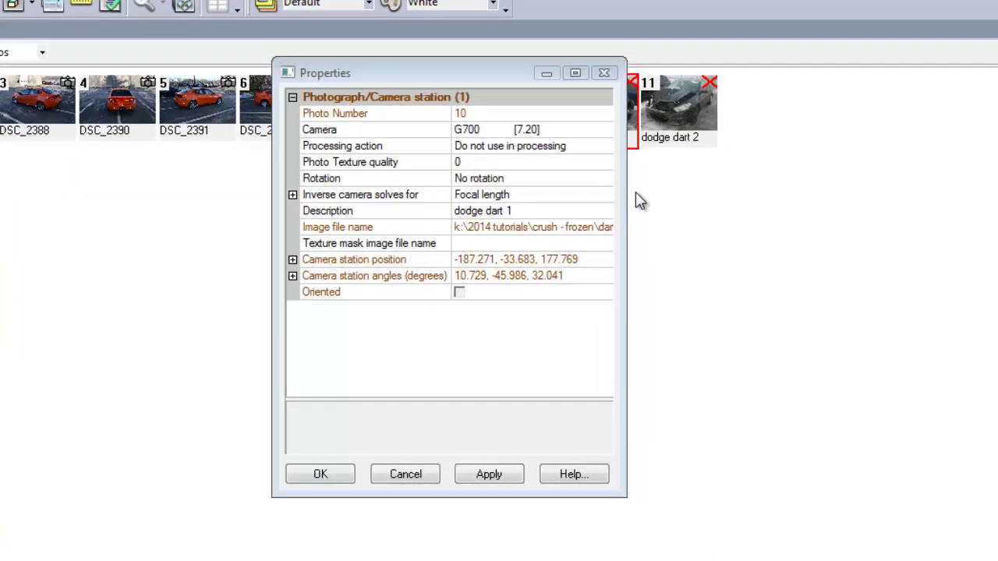
pyautogui.click(293, 194)
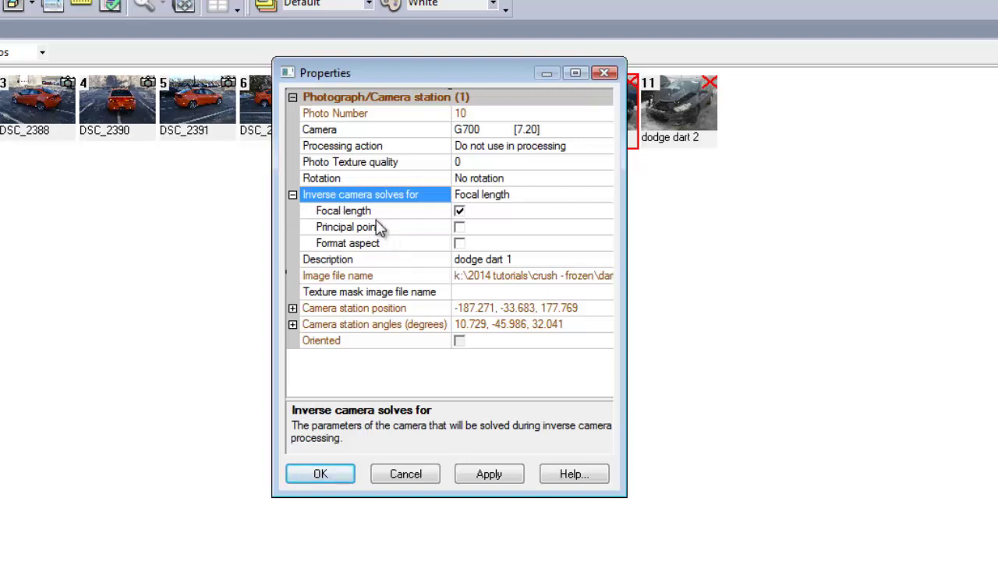
pyautogui.click(292, 195)
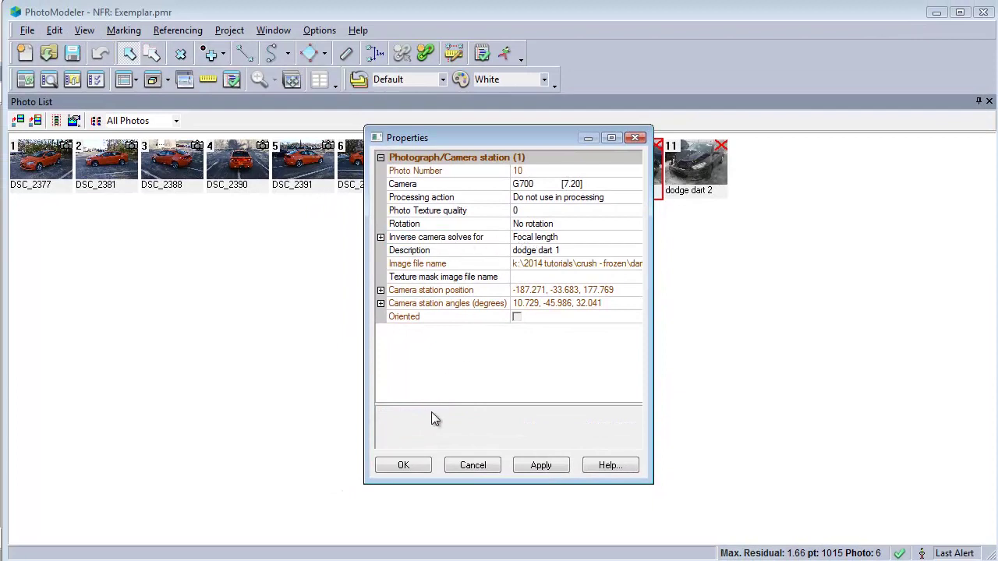
pyautogui.click(413, 468)
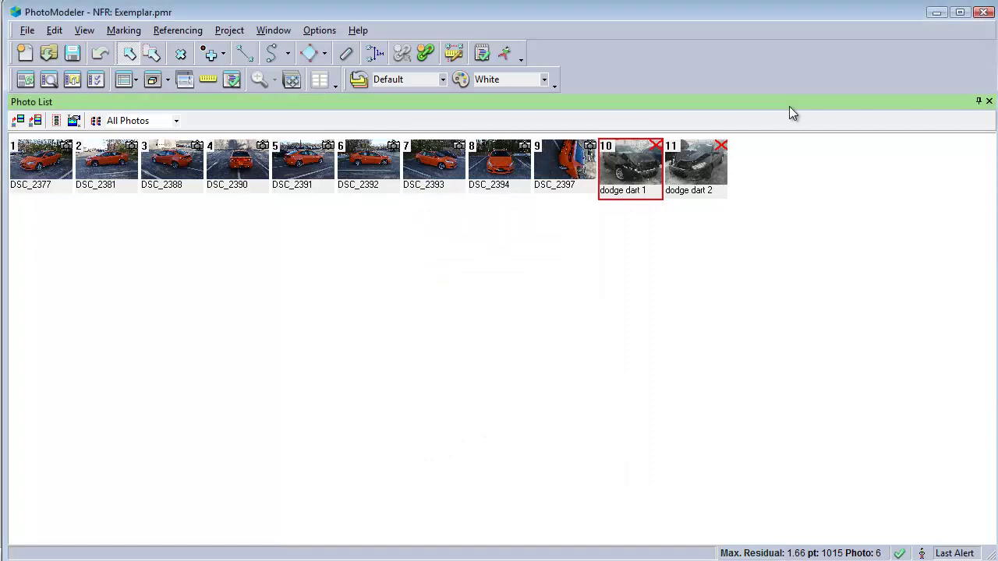
# Open crash photo 10 beside DSC_2393 with Referencing mode on.
pyautogui.doubleClick(644, 167)
pyautogui.doubleClick(47, 166)
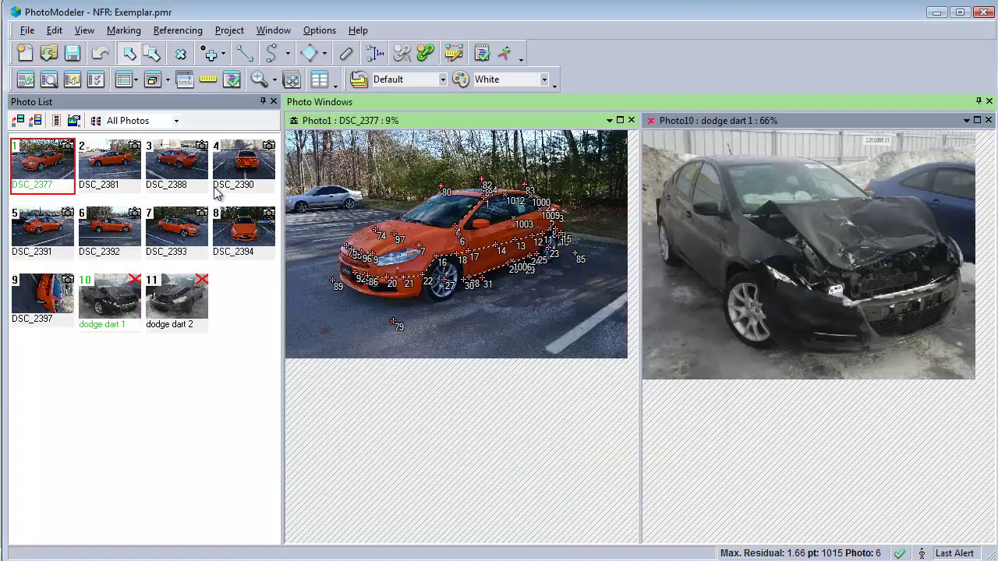
pyautogui.click(425, 52)
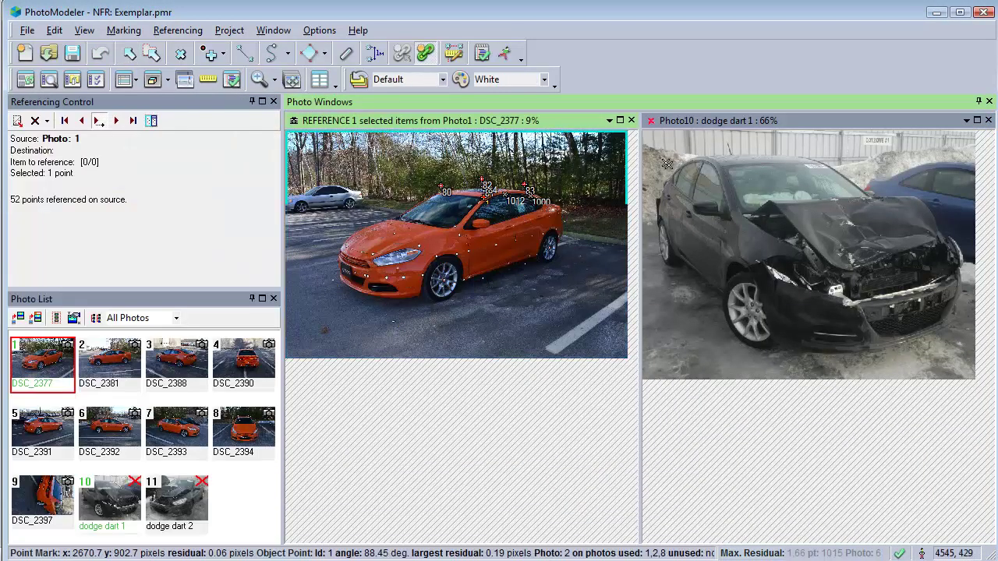
pyautogui.scroll(5, 885, 176)
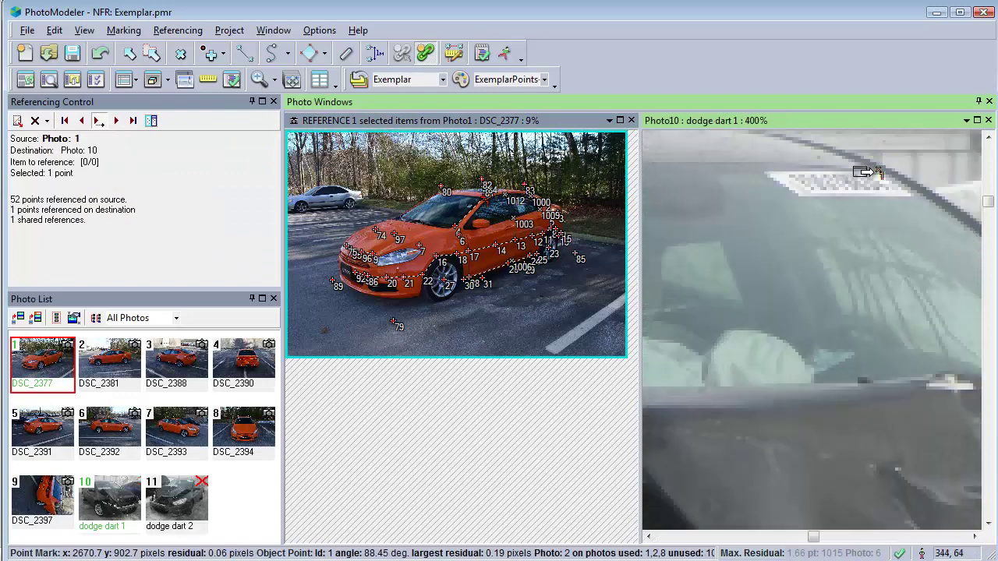
pyautogui.click(631, 120)
pyautogui.doubleClick(170, 428)
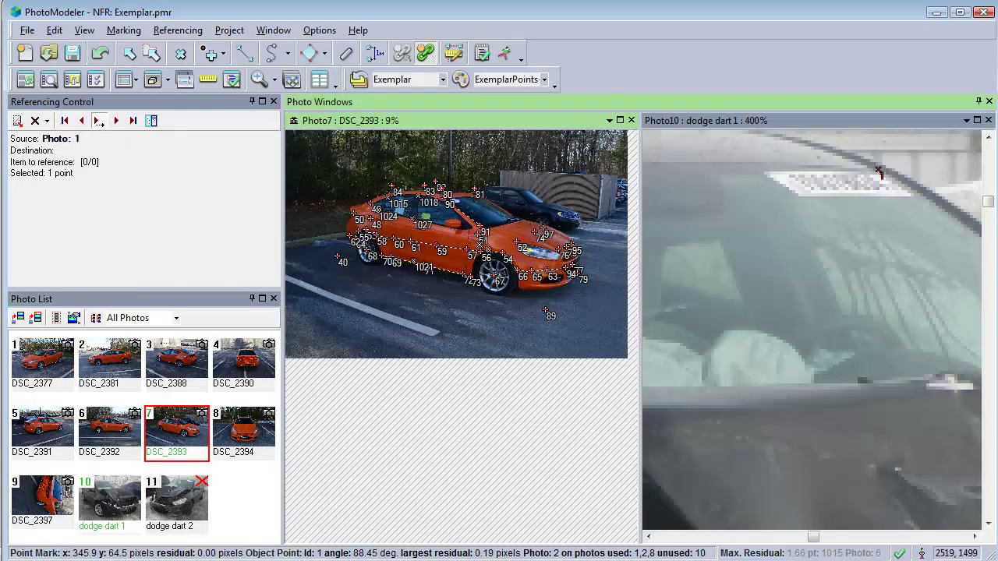
pyautogui.scroll(3, 465, 220)
pyautogui.scroll(-1, 661, 227)
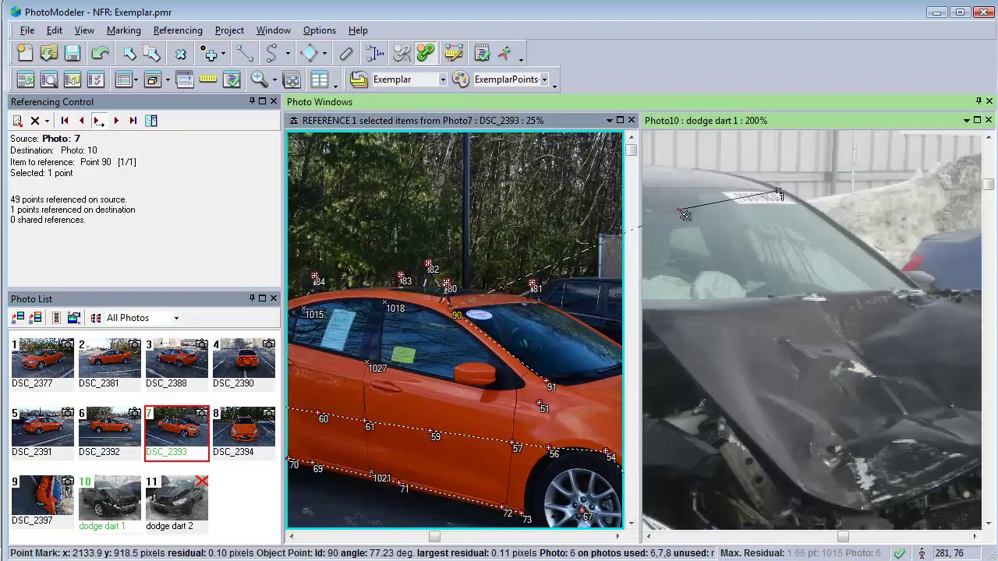
pyautogui.scroll(1, 722, 201)
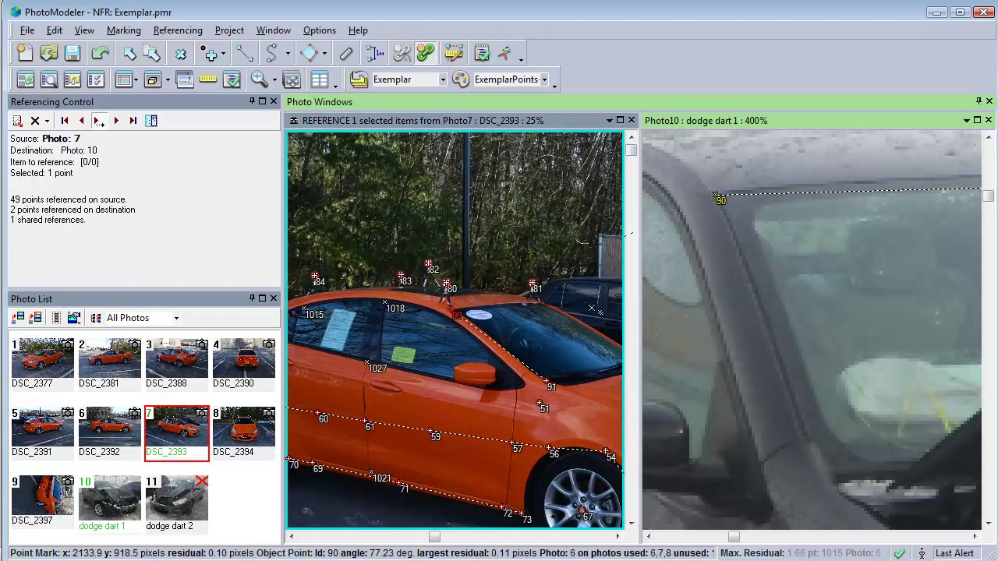
# Mark points 90, 1027, 1015, 1018, 1024, 68 and 1021 on the crushed car photo.
pyautogui.click(720, 200)
pyautogui.scroll(-1, 393, 382)
pyautogui.scroll(2, 402, 380)
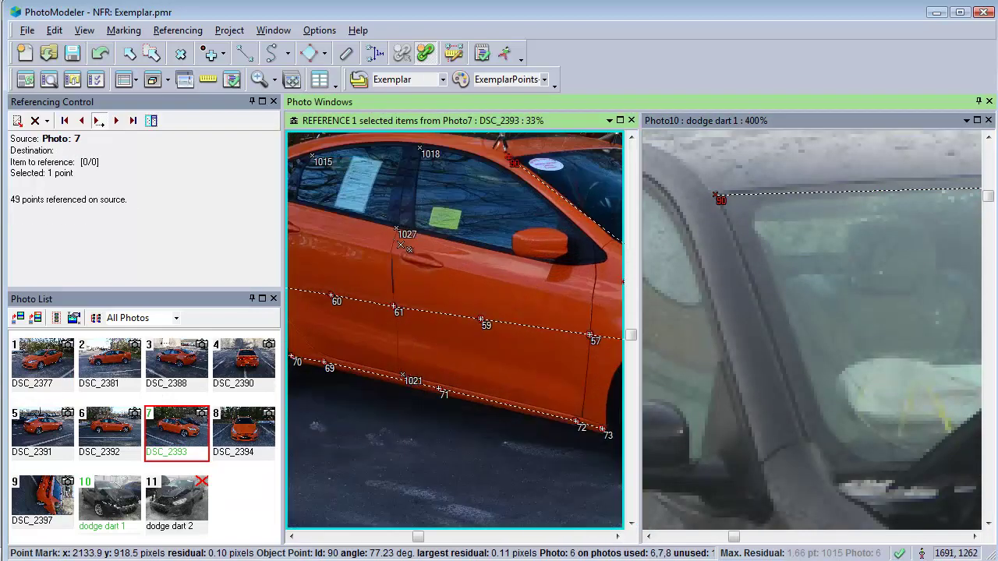
pyautogui.click(397, 229)
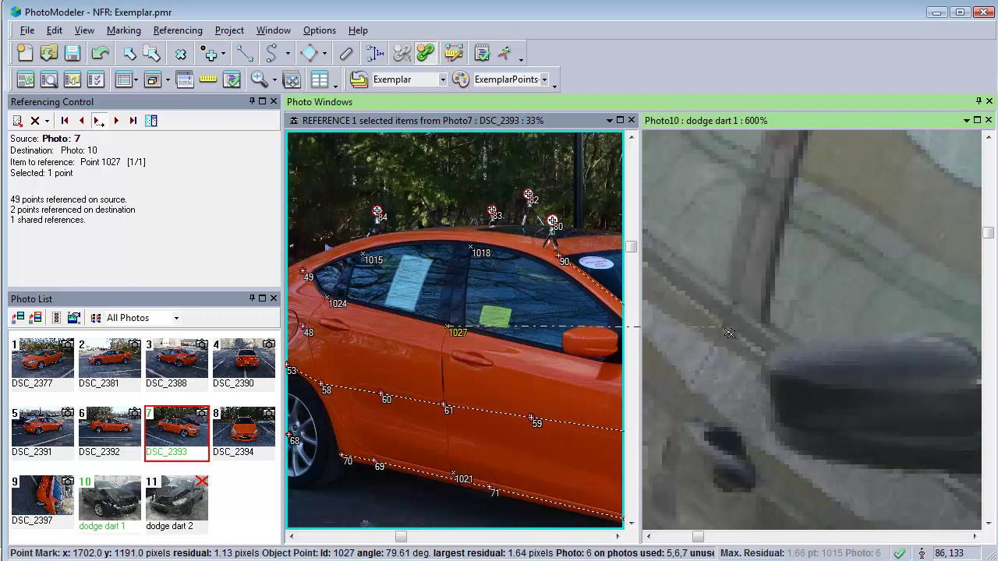
pyautogui.click(729, 333)
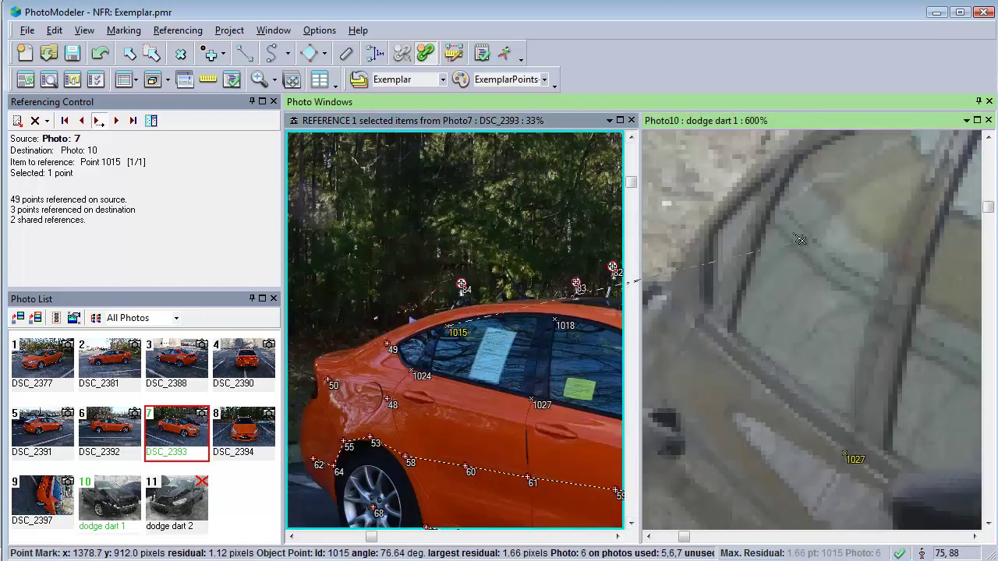
pyautogui.click(806, 194)
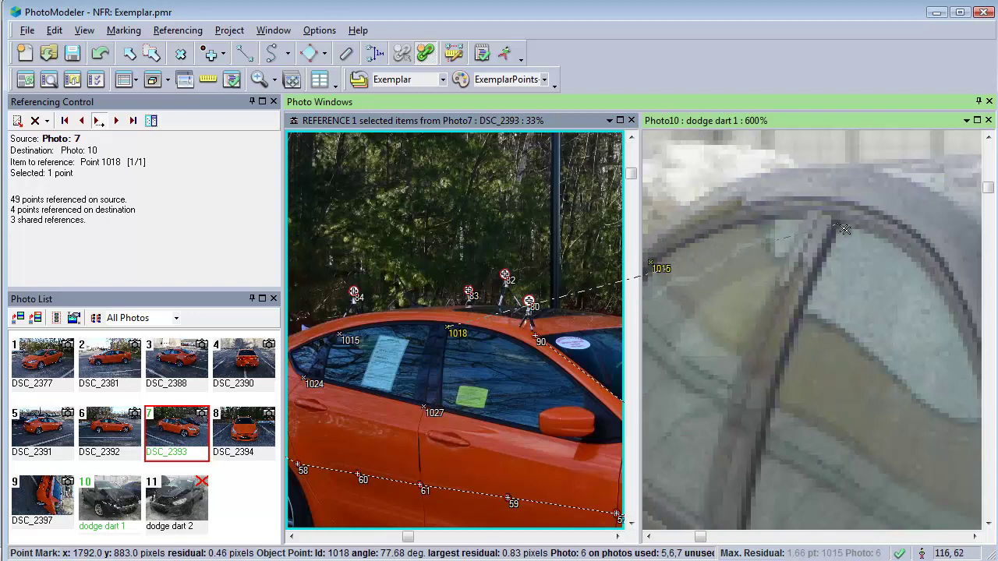
pyautogui.click(845, 229)
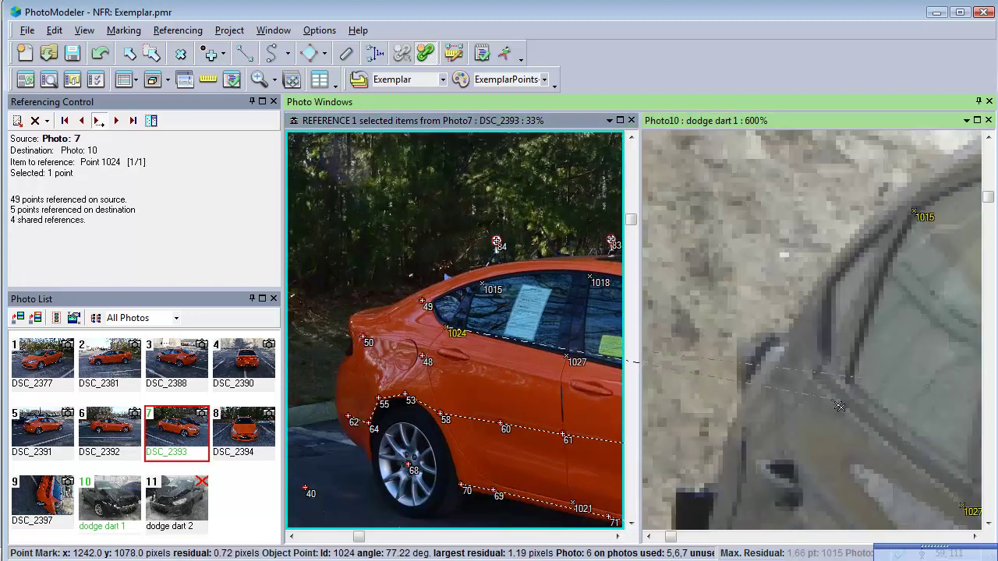
pyautogui.scroll(1, 839, 406)
pyautogui.click(809, 377)
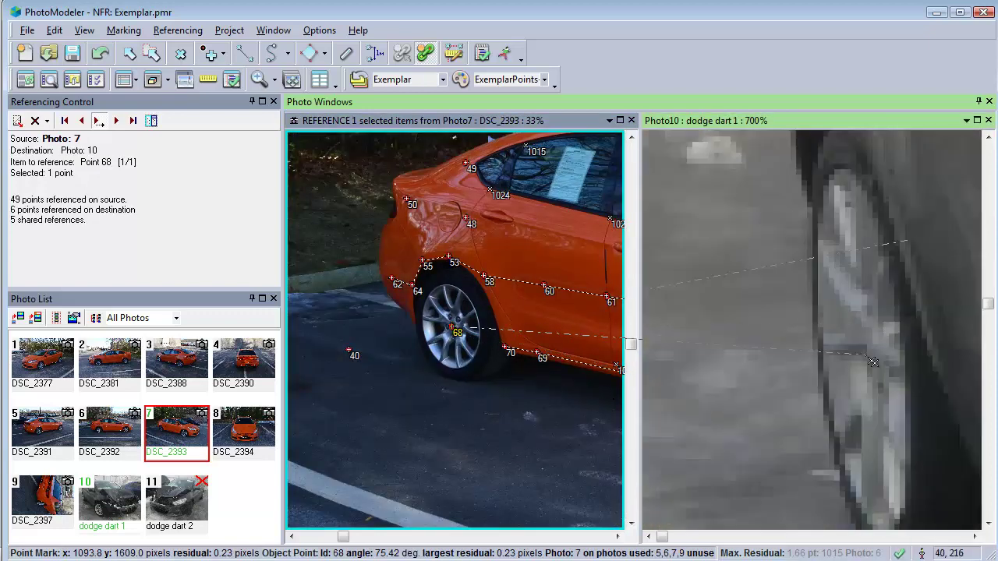
pyautogui.click(873, 351)
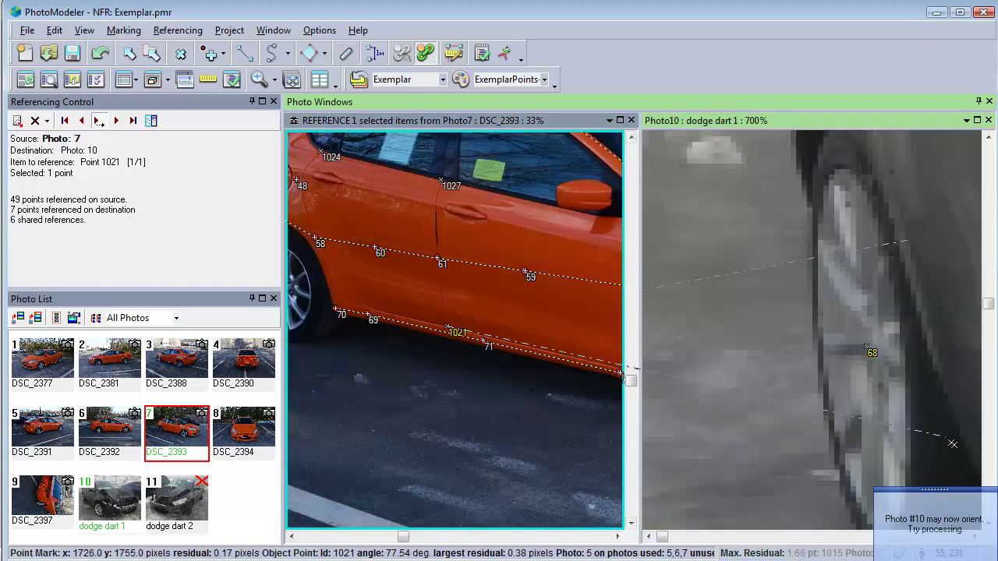
pyautogui.click(961, 433)
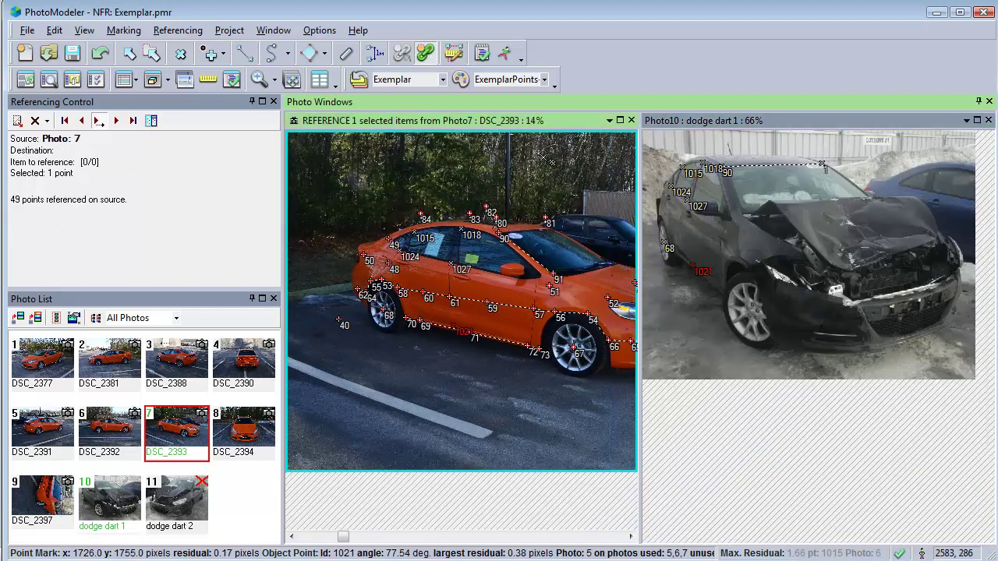
# Run 3D processing and scroll the results to photo 10's solved focal length of 8.26765.
pyautogui.click(505, 53)
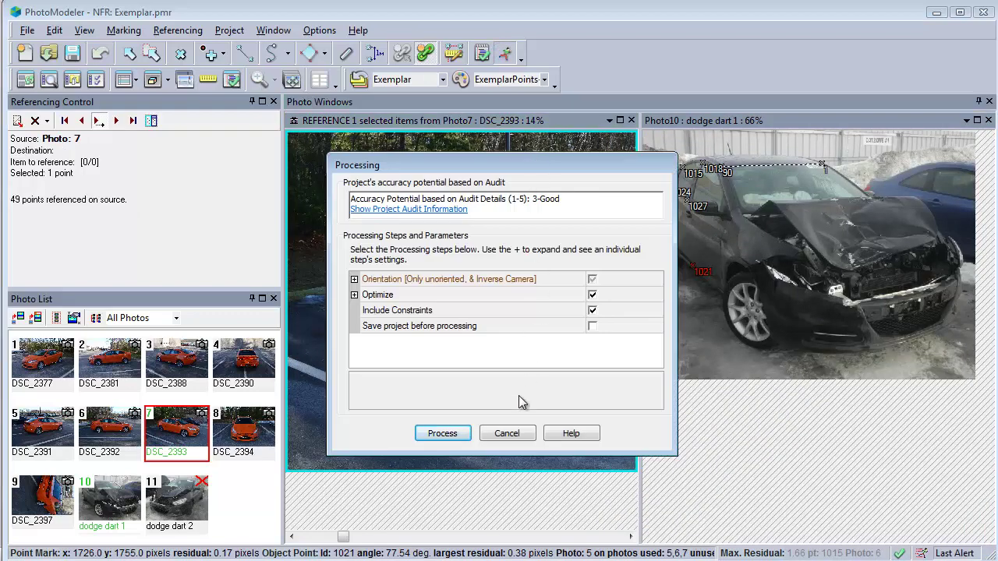
pyautogui.click(450, 433)
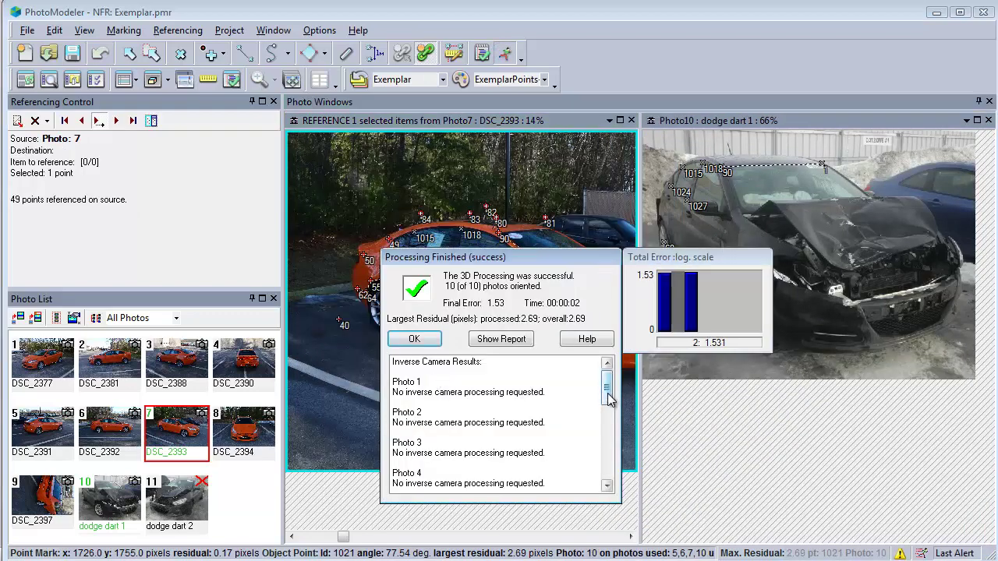
pyautogui.moveTo(609, 399); pyautogui.dragTo(605, 464)
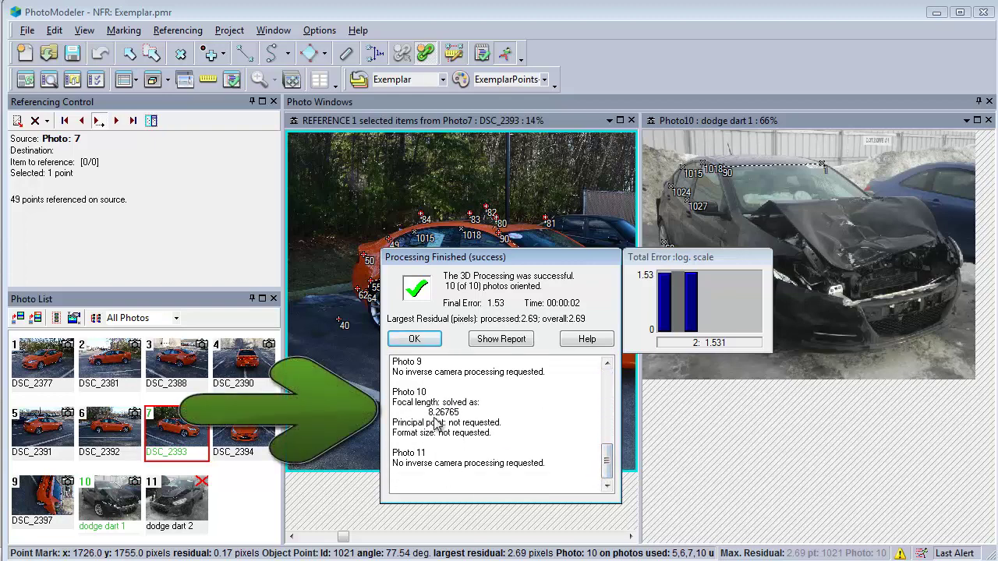
# Dismiss the processing summary and pair DSC_2393 with the dodge dart 1 photo for referencing.
pyautogui.click(414, 338)
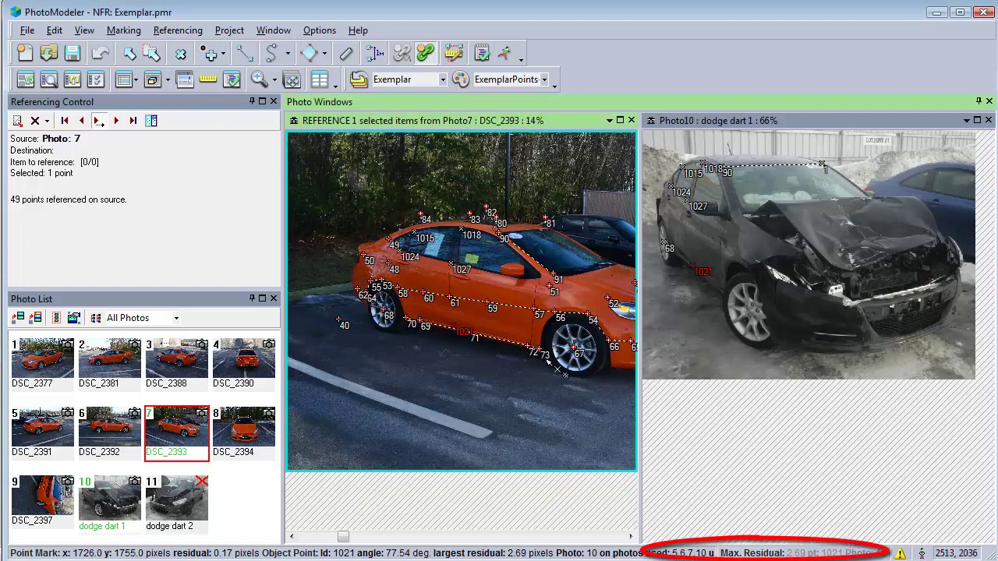
pyautogui.click(653, 353)
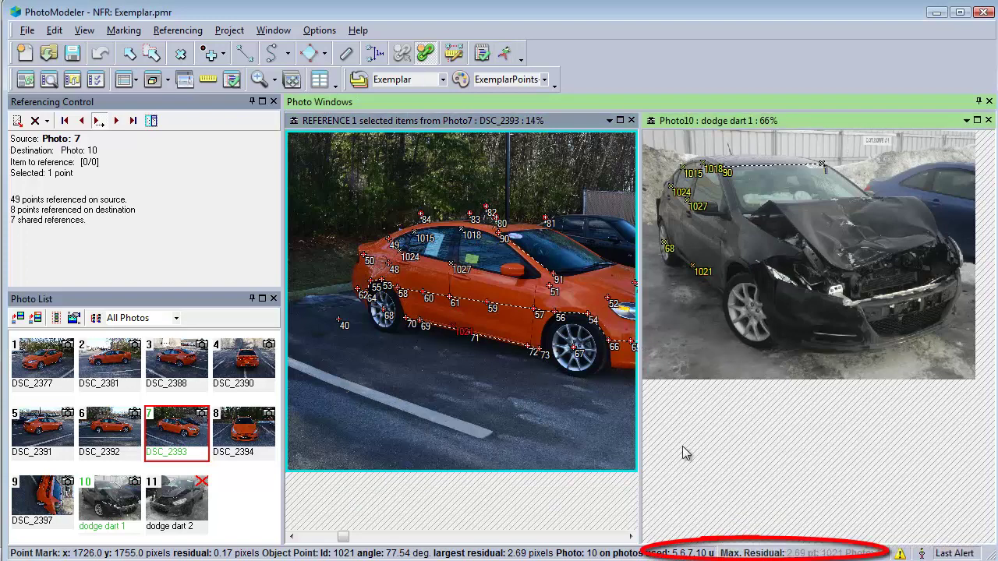
pyautogui.click(596, 394)
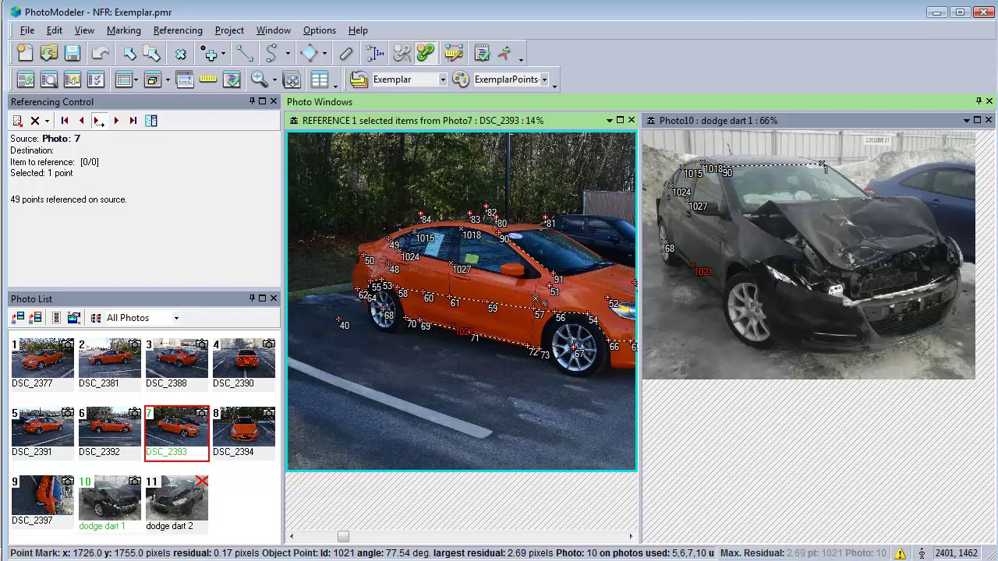
# Reference points 1038 and 1040 from DSC_2393 onto the dodge dart 1 photo.
pyautogui.scroll(6, 538, 299)
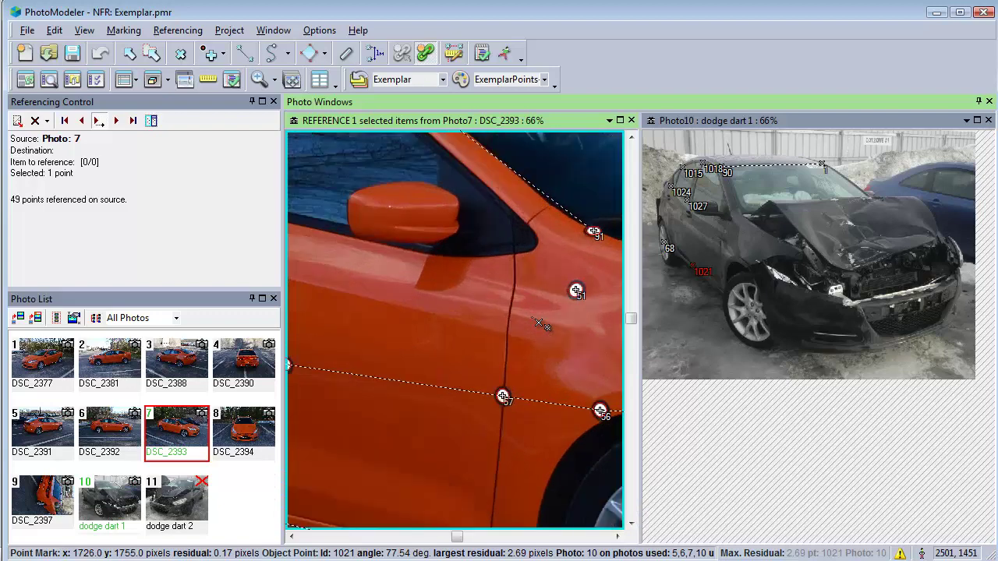
pyautogui.click(543, 231)
pyautogui.scroll(5, 737, 223)
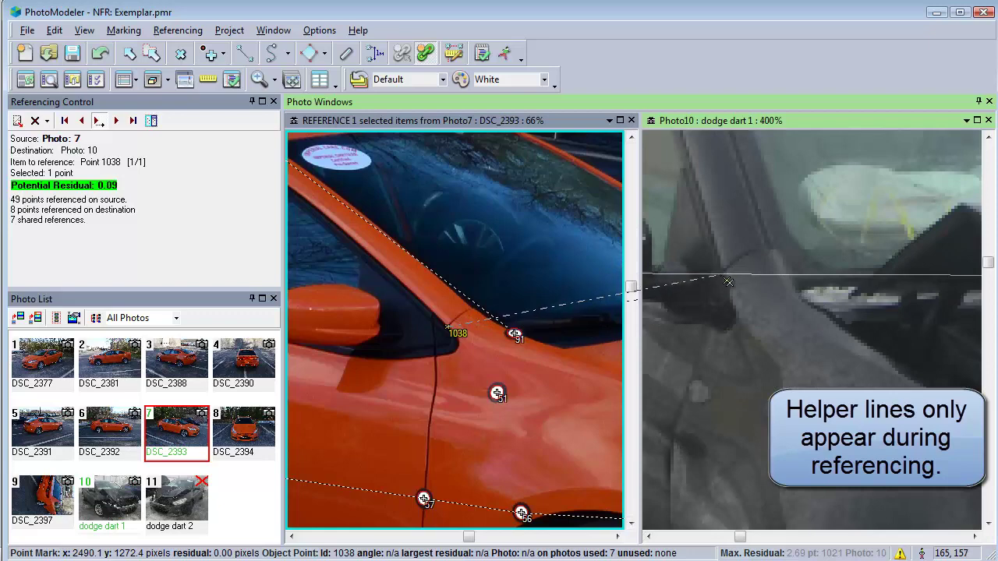
pyautogui.click(727, 281)
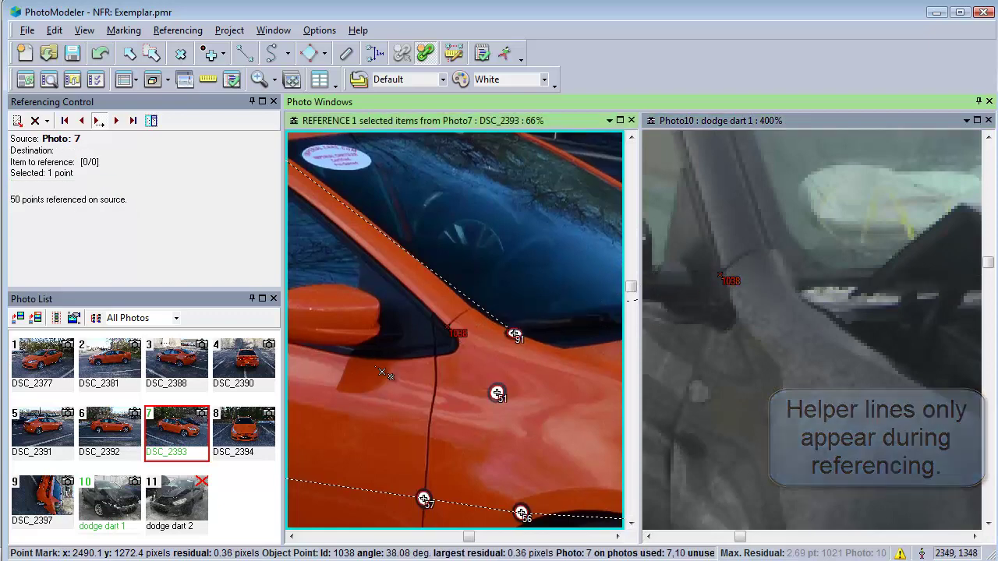
pyautogui.scroll(4, 356, 406)
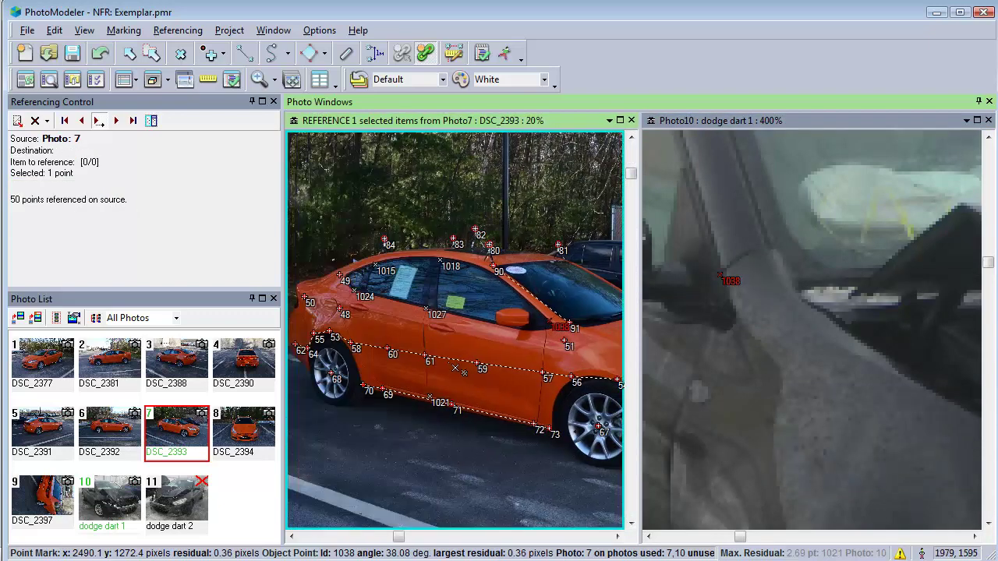
pyautogui.scroll(3, 373, 307)
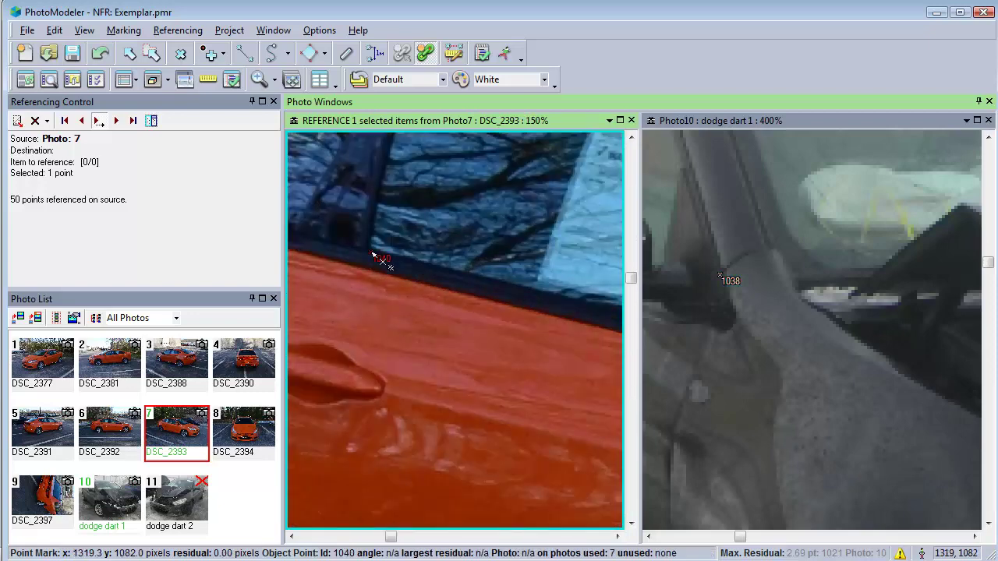
pyautogui.click(378, 257)
pyautogui.scroll(2, 768, 343)
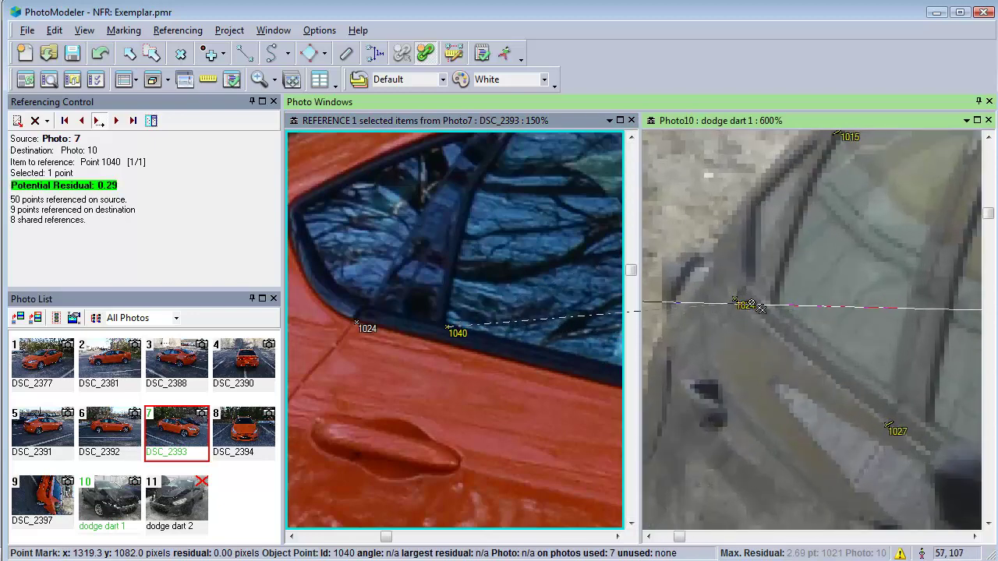
pyautogui.click(780, 308)
# Select point 67 on DSC_2393 as the next point to reference.
pyautogui.scroll(-3, 396, 205)
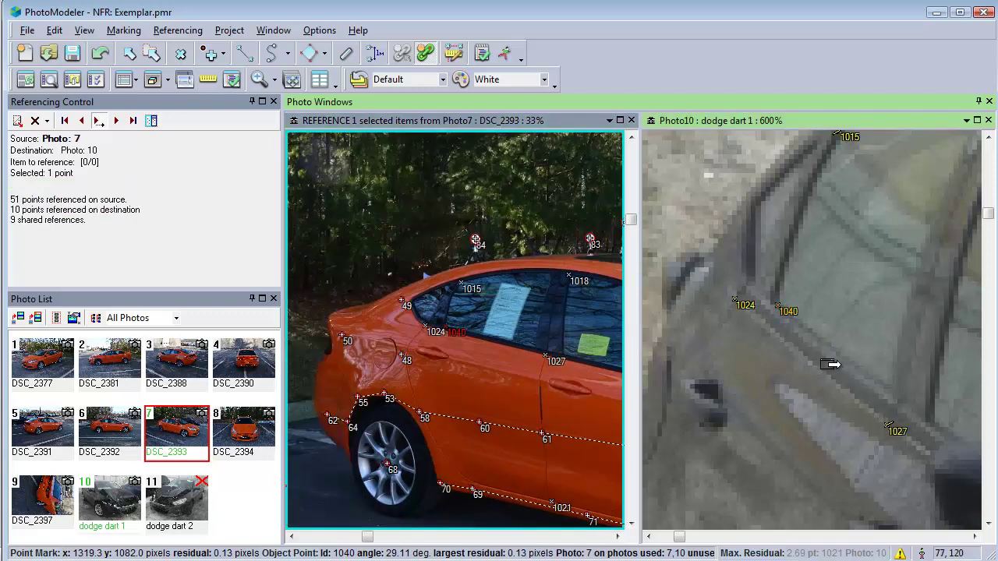
pyautogui.scroll(-5, 829, 363)
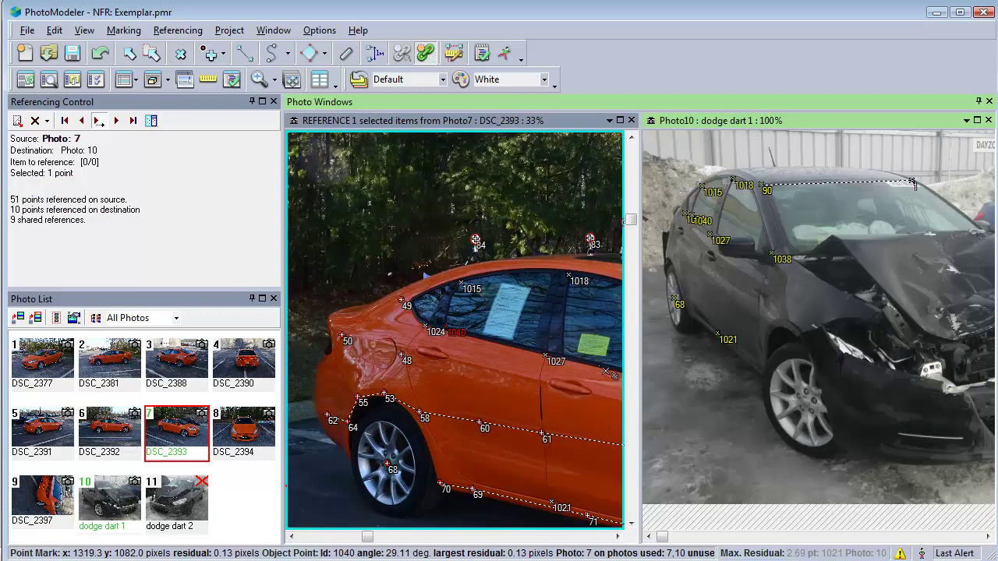
pyautogui.scroll(-1, 585, 371)
pyautogui.scroll(-1, 462, 329)
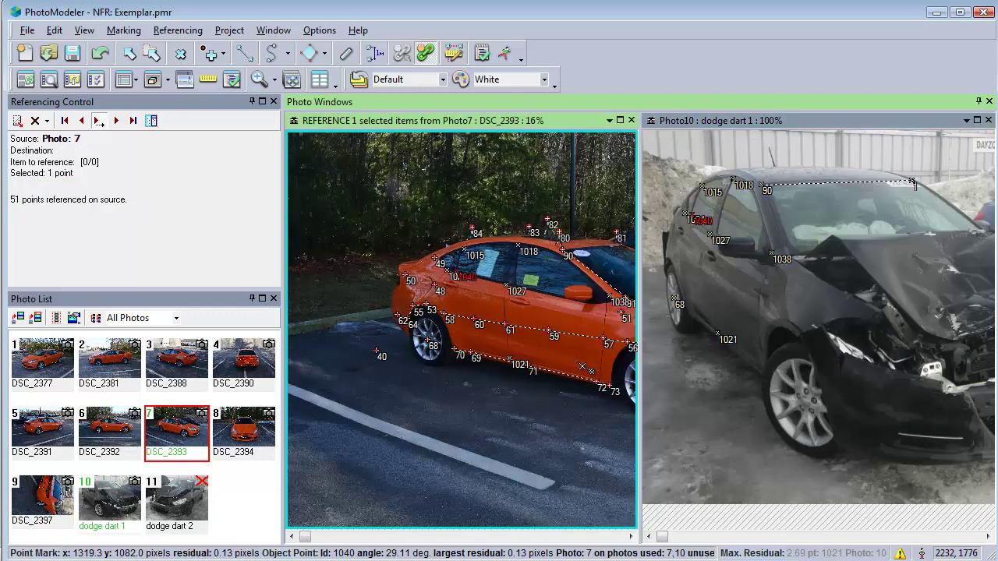
pyautogui.scroll(-2, 582, 367)
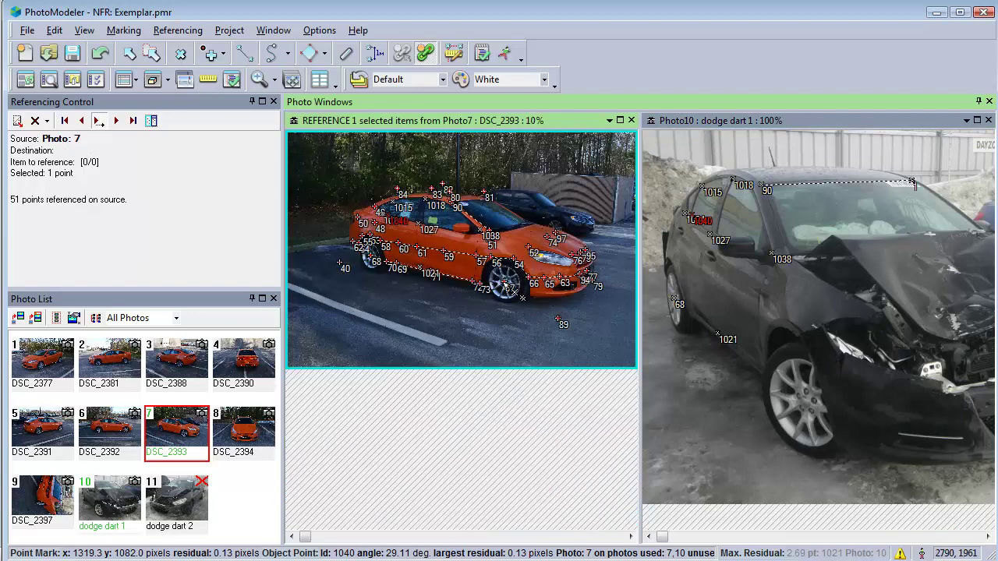
pyautogui.click(507, 287)
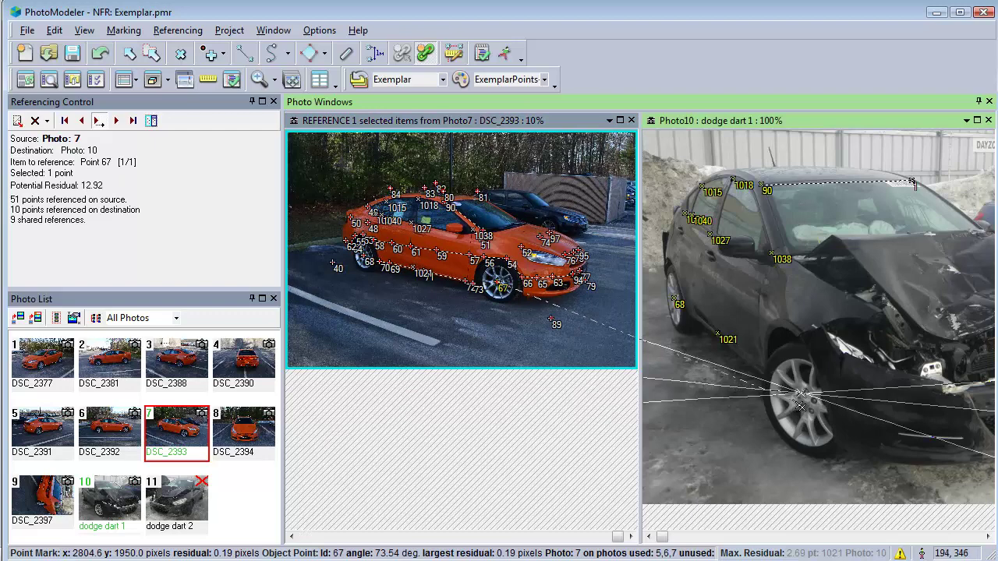
pyautogui.hscroll(2, 791, 405)
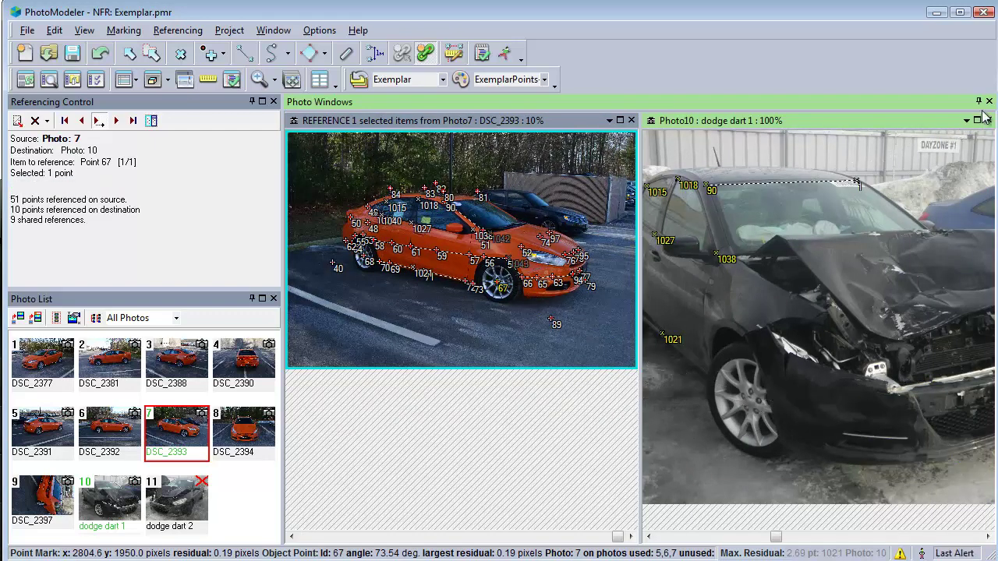
# Close the dodge dart 1 photo windows and toggle automatic background processing.
pyautogui.click(989, 102)
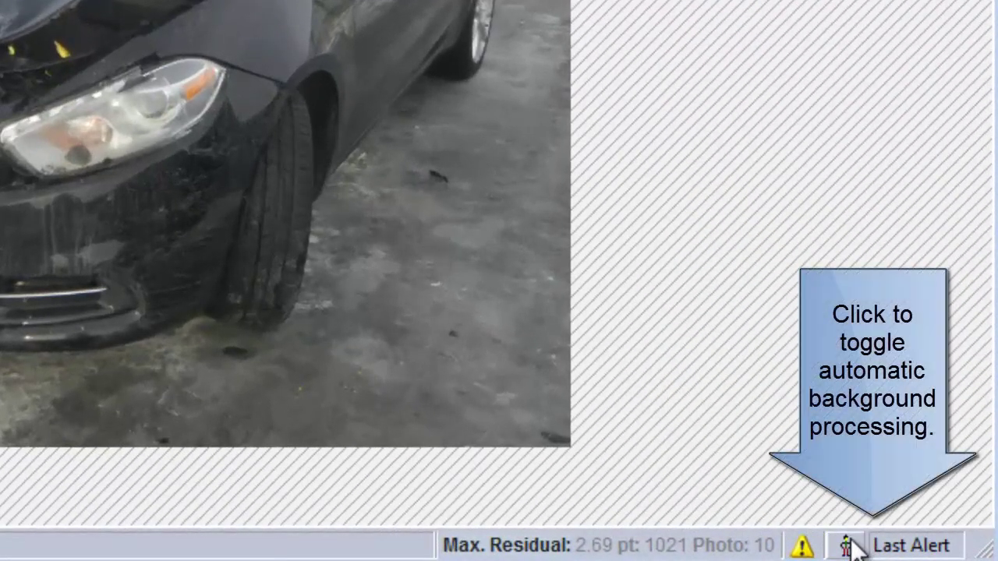
pyautogui.click(850, 546)
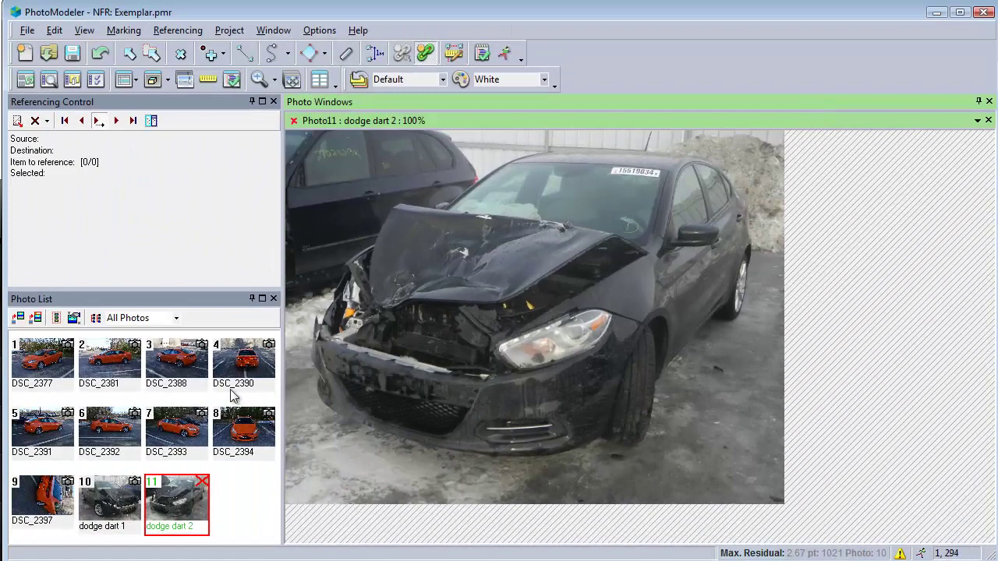
# Reference points 90 and 1 from DSC_2394 onto the dodge dart 2 windshield, then close DSC_2394.
pyautogui.doubleClick(242, 431)
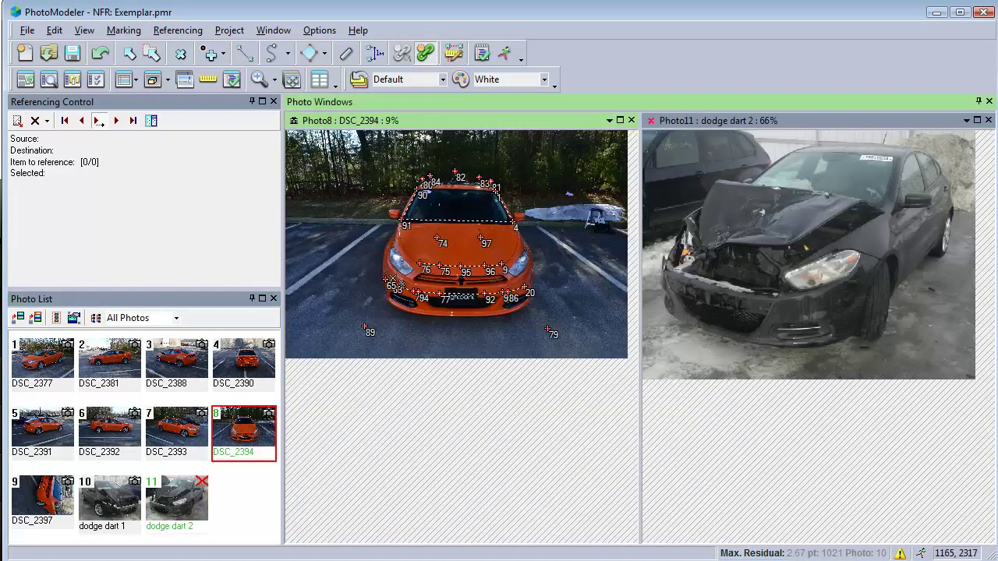
pyautogui.scroll(3, 413, 167)
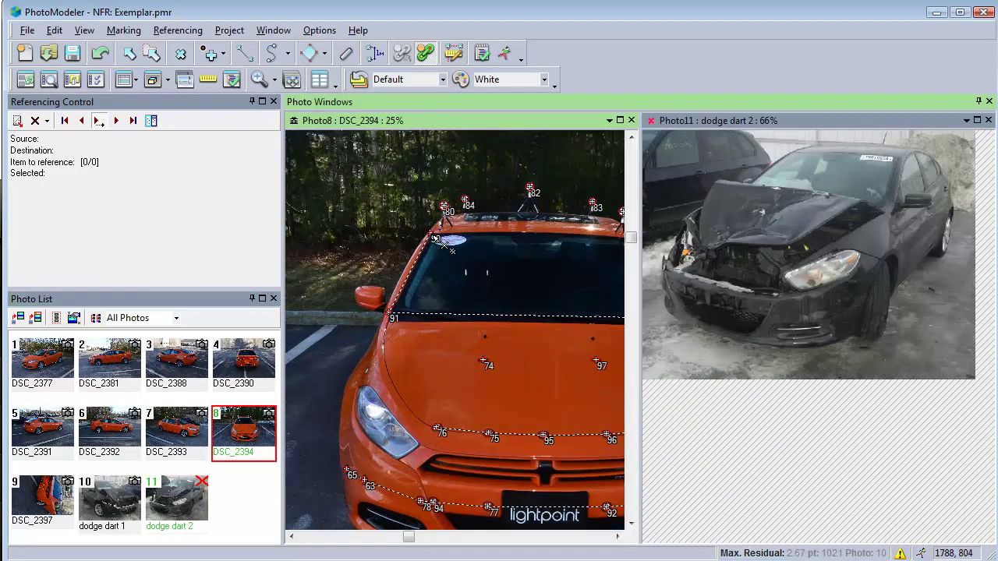
pyautogui.click(436, 239)
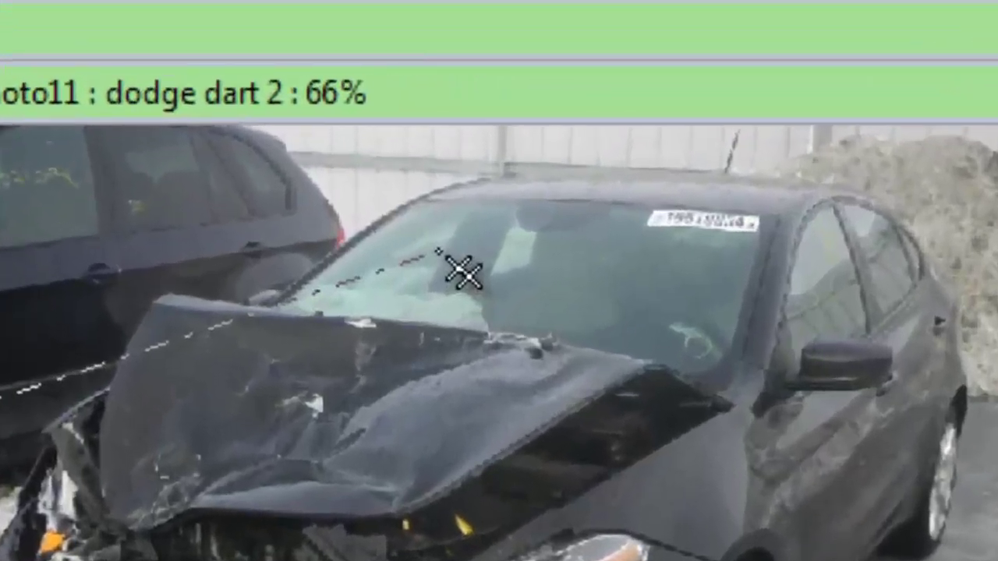
pyautogui.click(642, 153)
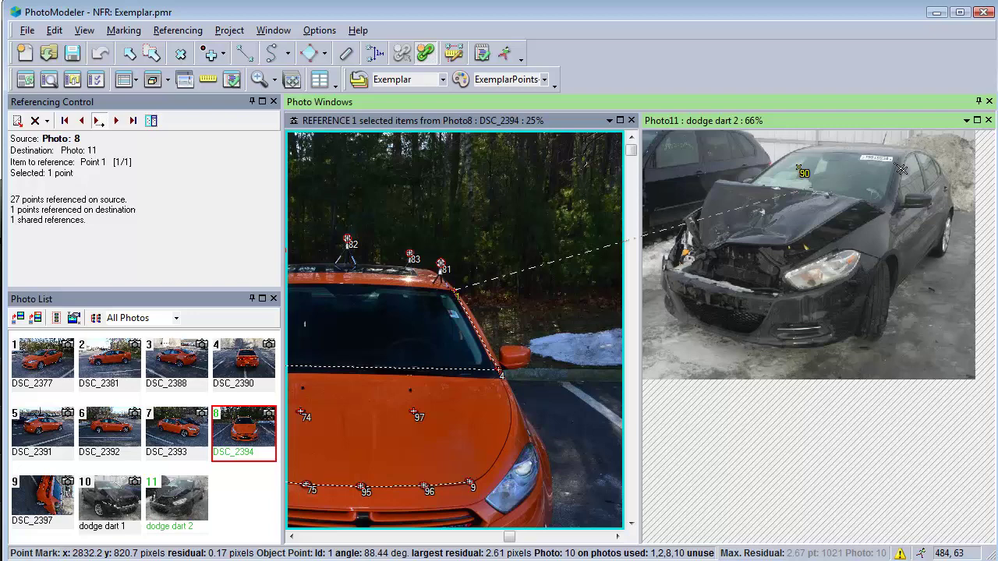
pyautogui.scroll(3, 928, 190)
pyautogui.click(921, 182)
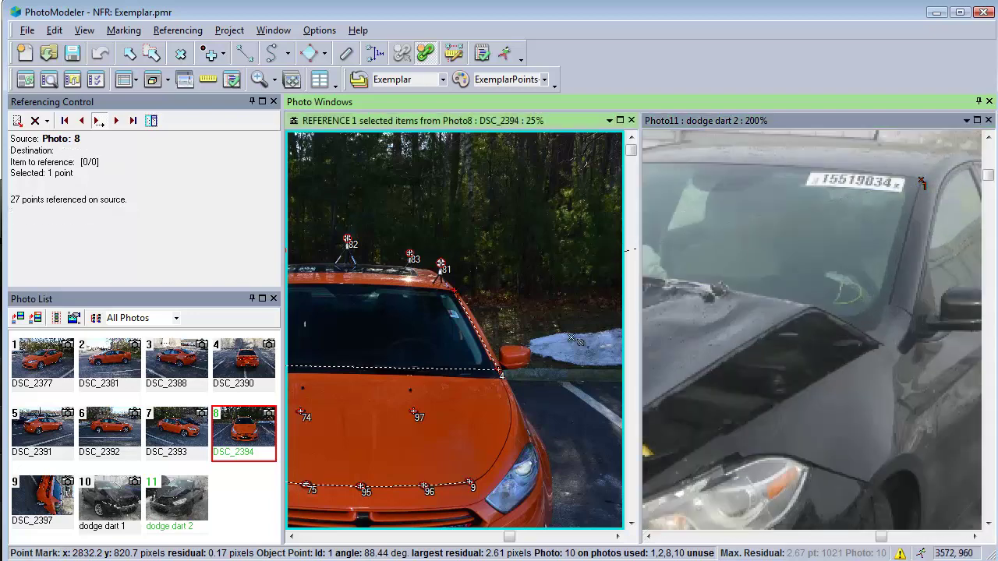
pyautogui.click(631, 120)
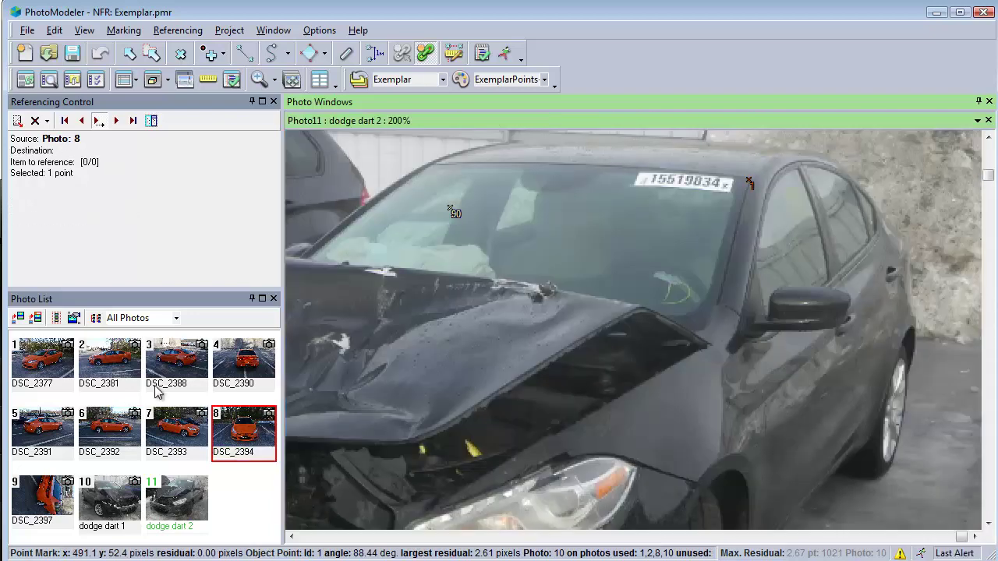
# Reference points 1003, 1000 and 1012 from DSC_2381 onto the dodge dart 2 photo.
pyautogui.doubleClick(127, 379)
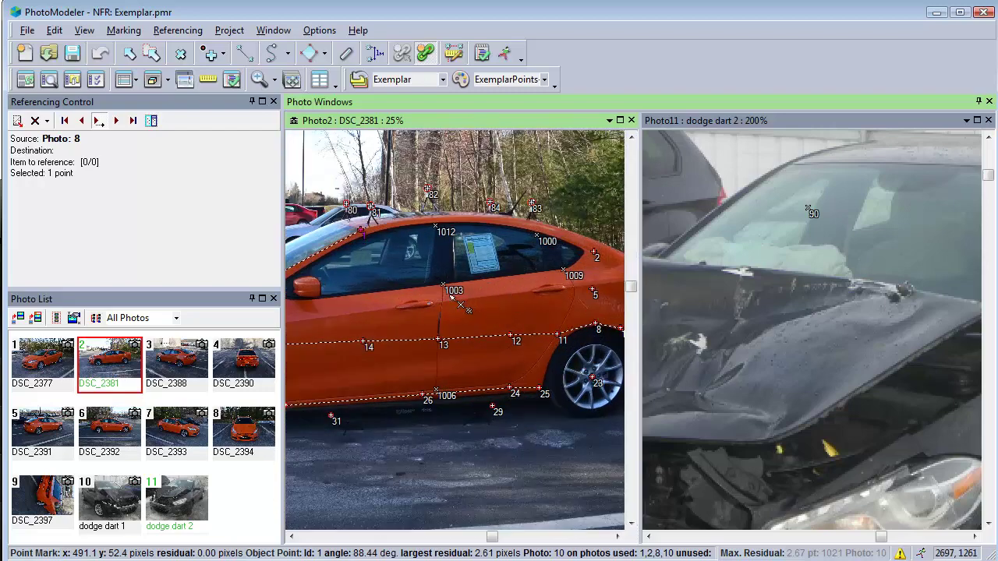
pyautogui.click(447, 328)
pyautogui.scroll(1, 882, 302)
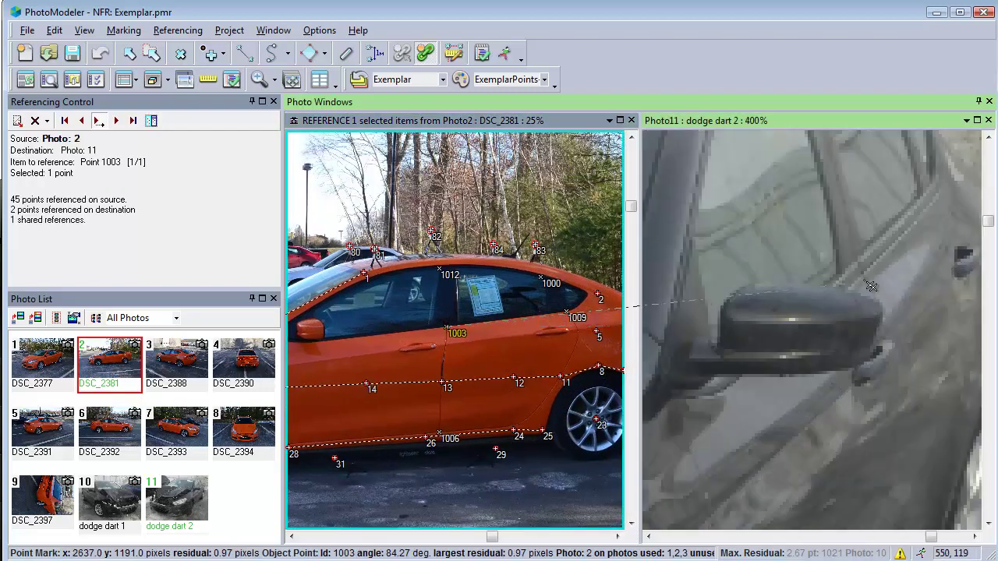
pyautogui.click(868, 281)
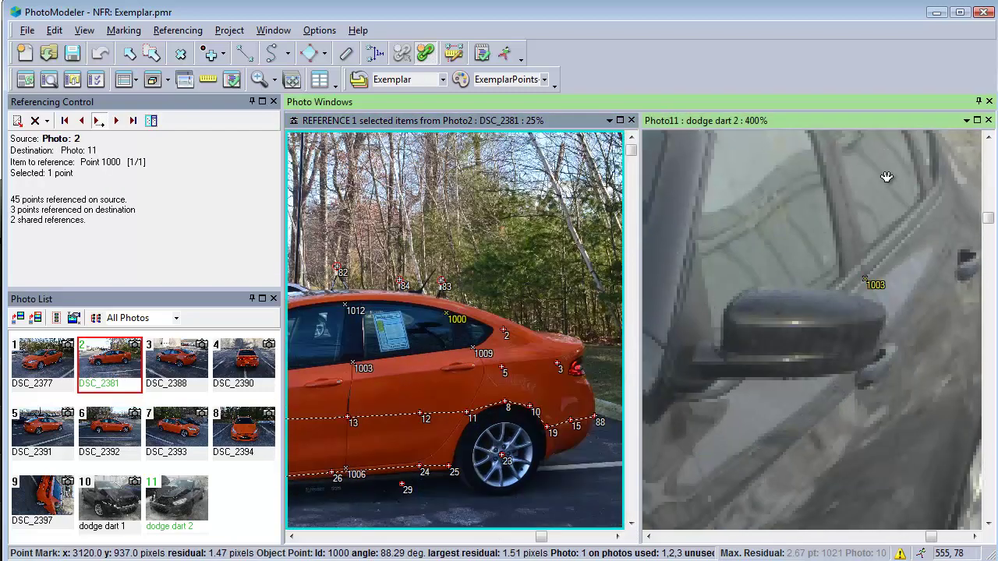
pyautogui.click(893, 204)
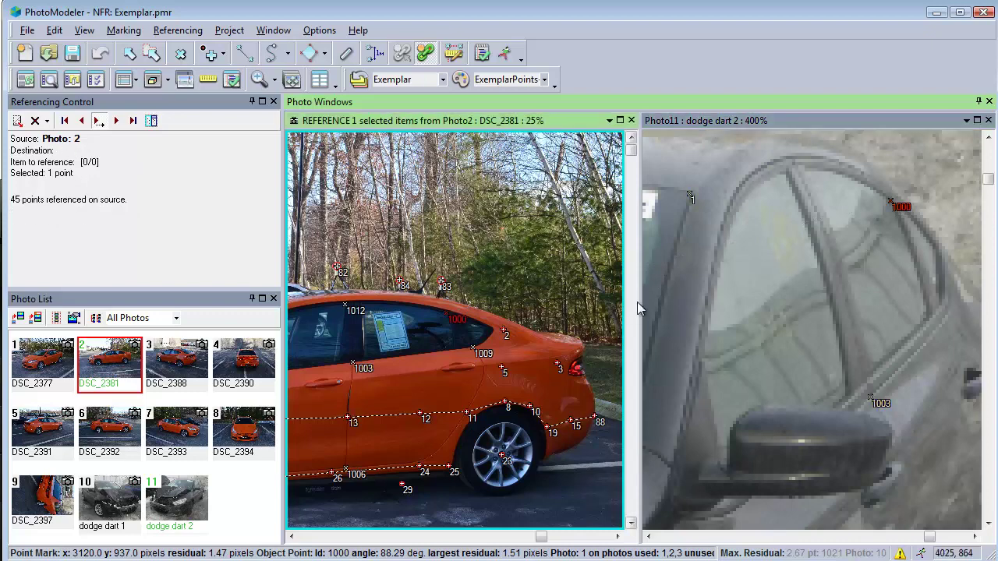
pyautogui.click(891, 203)
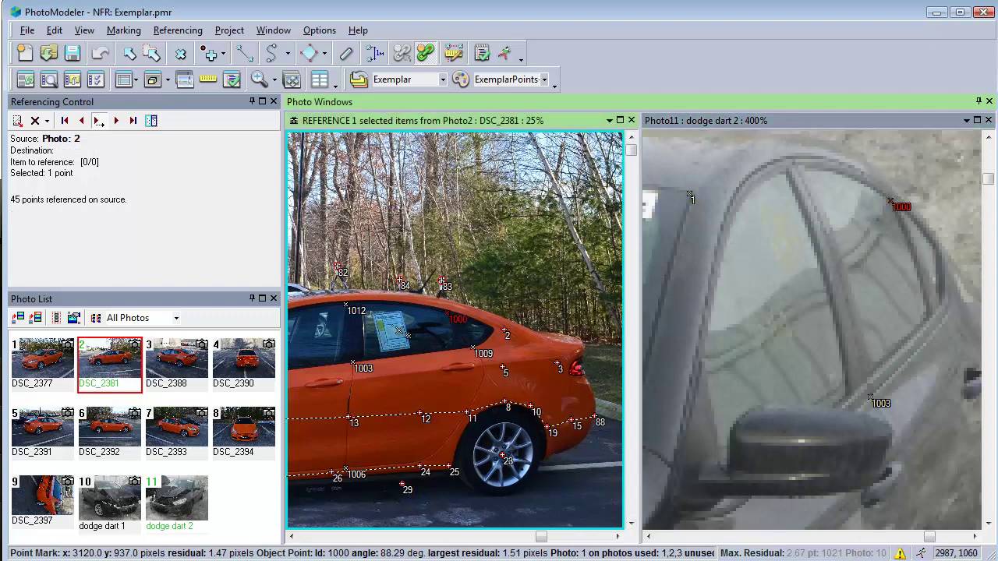
pyautogui.click(346, 305)
pyautogui.click(784, 173)
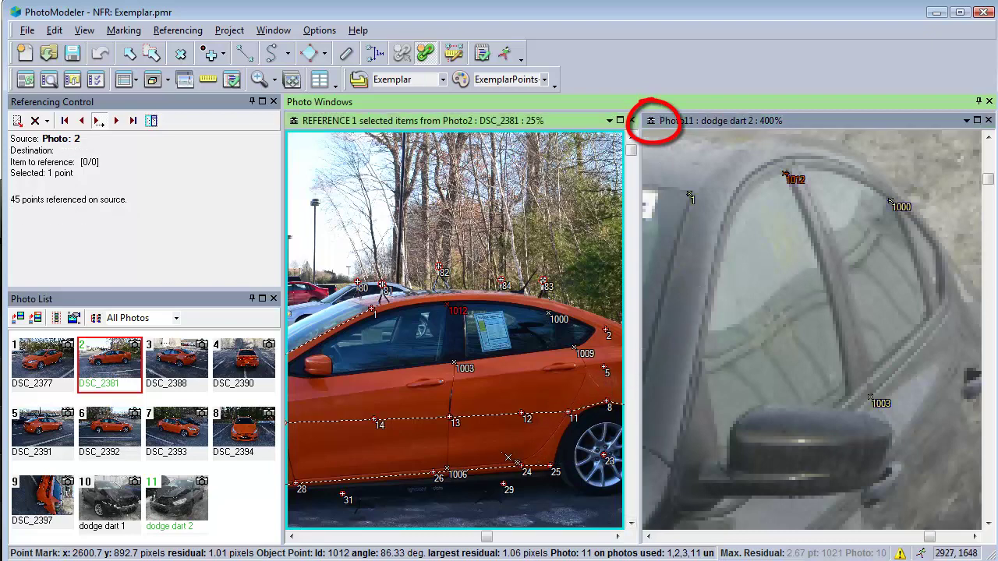
# Reference point 1006 onto dodge dart 2, skip 1009, and pick point 1064 at the window corner.
pyautogui.click(448, 470)
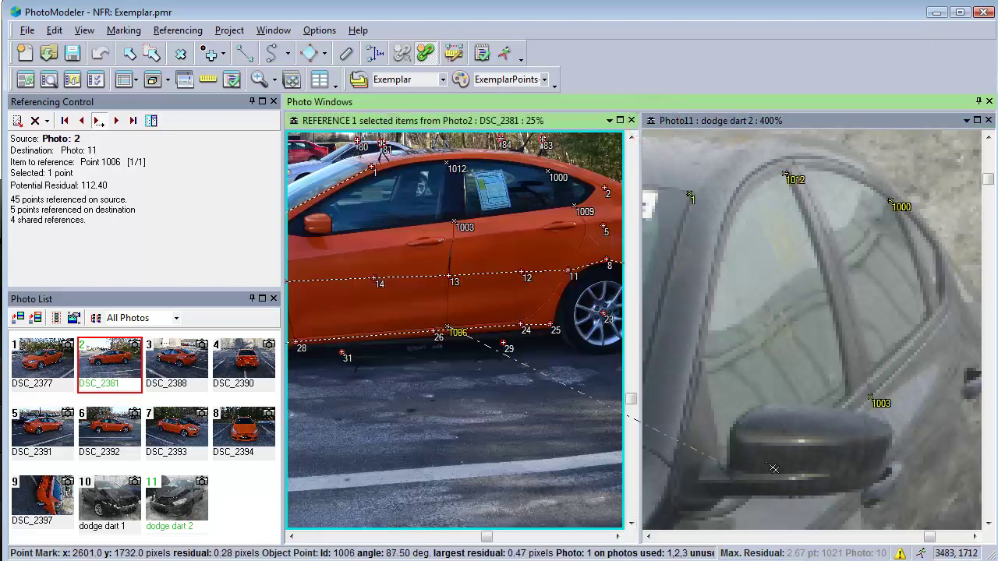
pyautogui.moveTo(774, 243); pyautogui.dragTo(830, 239, button='middle')
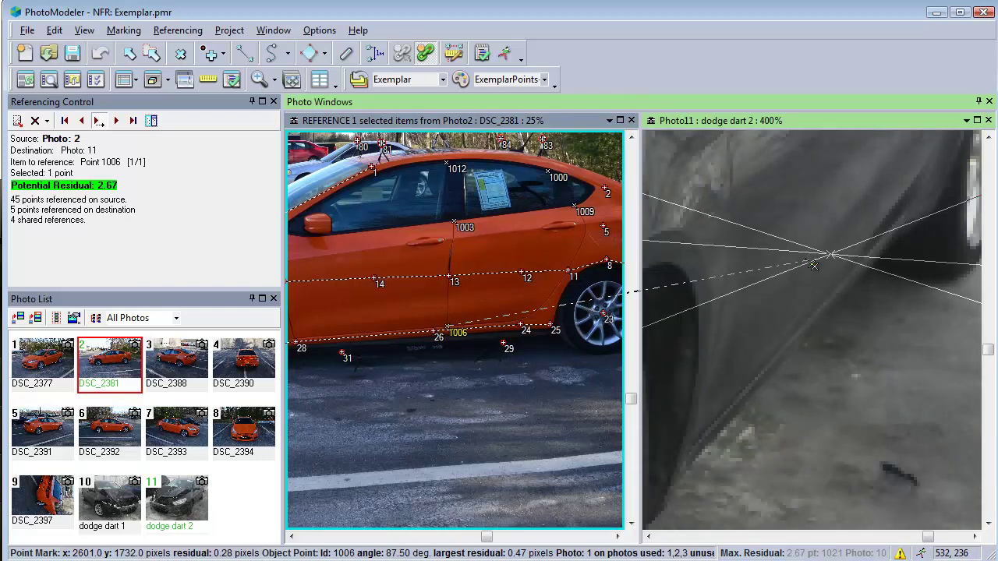
pyautogui.click(720, 275)
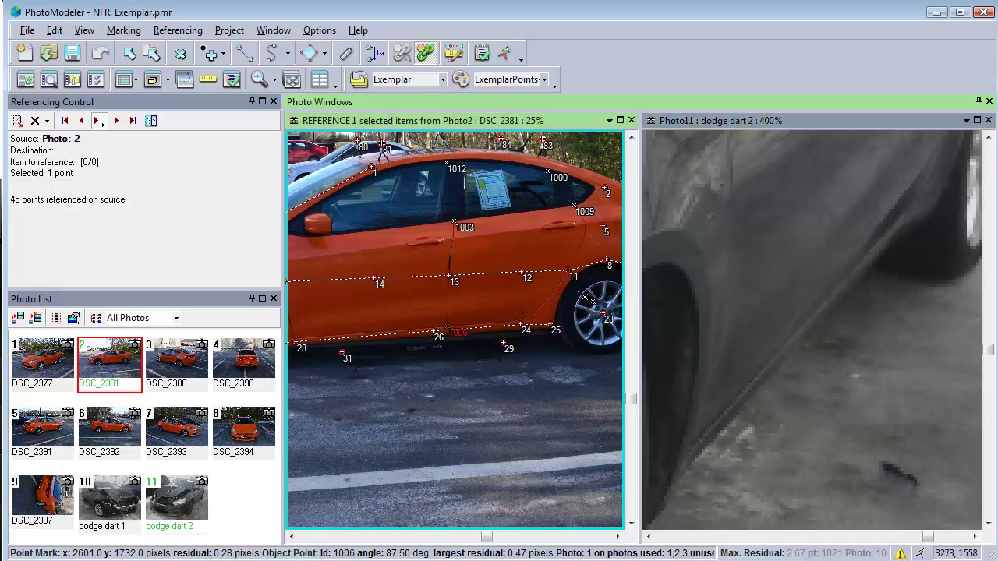
pyautogui.click(576, 207)
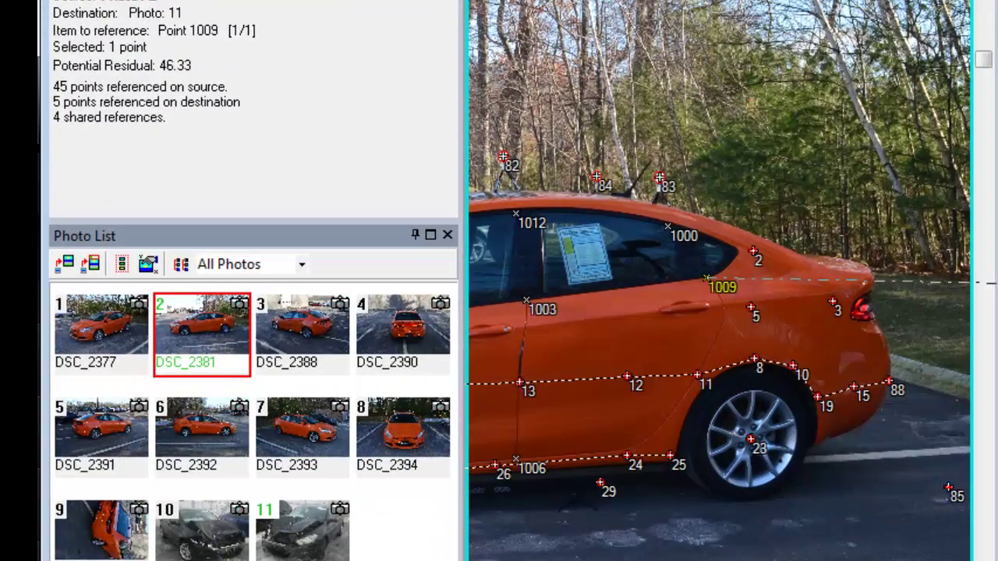
pyautogui.click(427, 313)
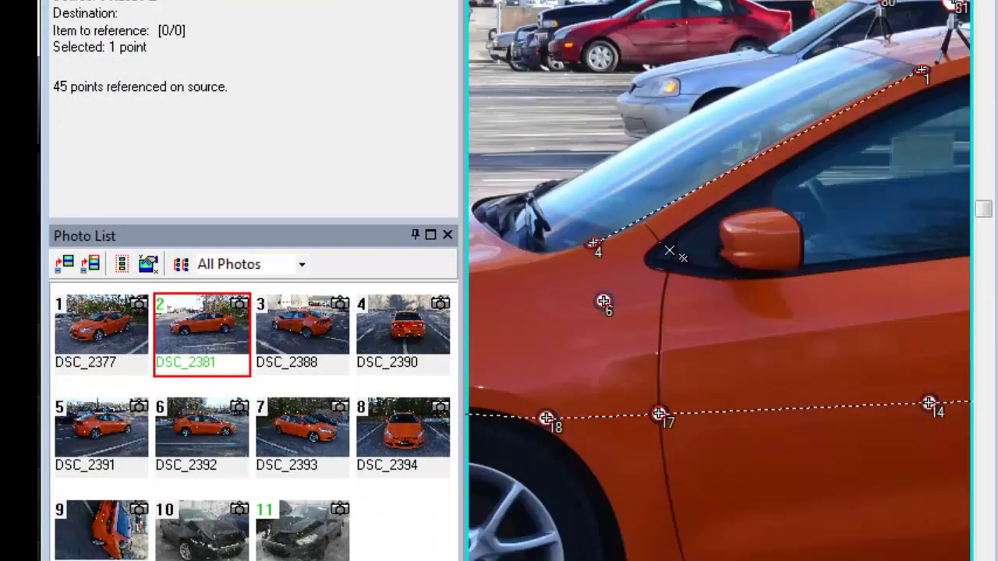
pyautogui.click(669, 250)
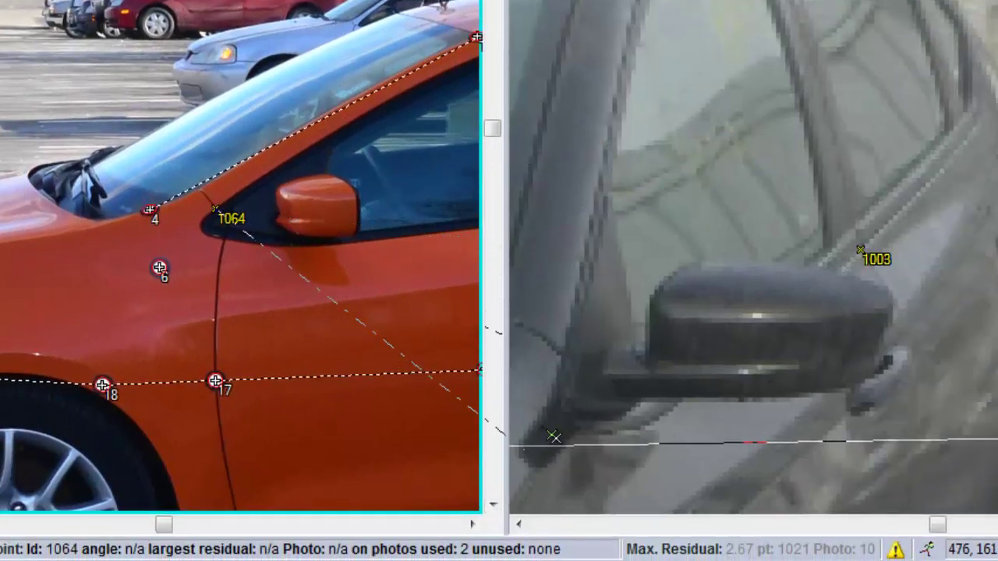
# Mark 1064 at the crushed car's mirror corner and drag point 90 onto the windshield corner.
pyautogui.moveTo(559, 383); pyautogui.dragTo(568, 232, button='middle')
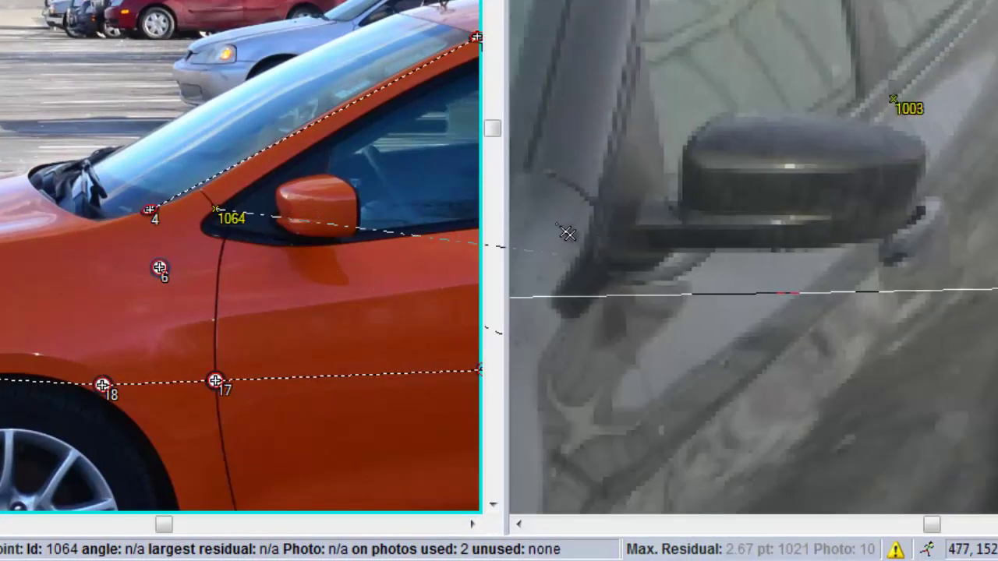
pyautogui.click(570, 306)
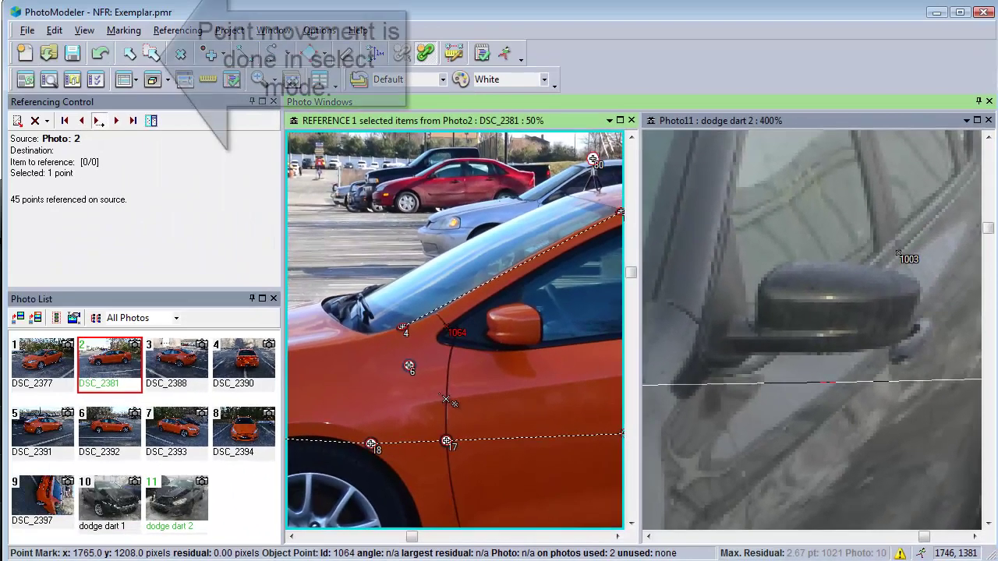
pyautogui.click(129, 52)
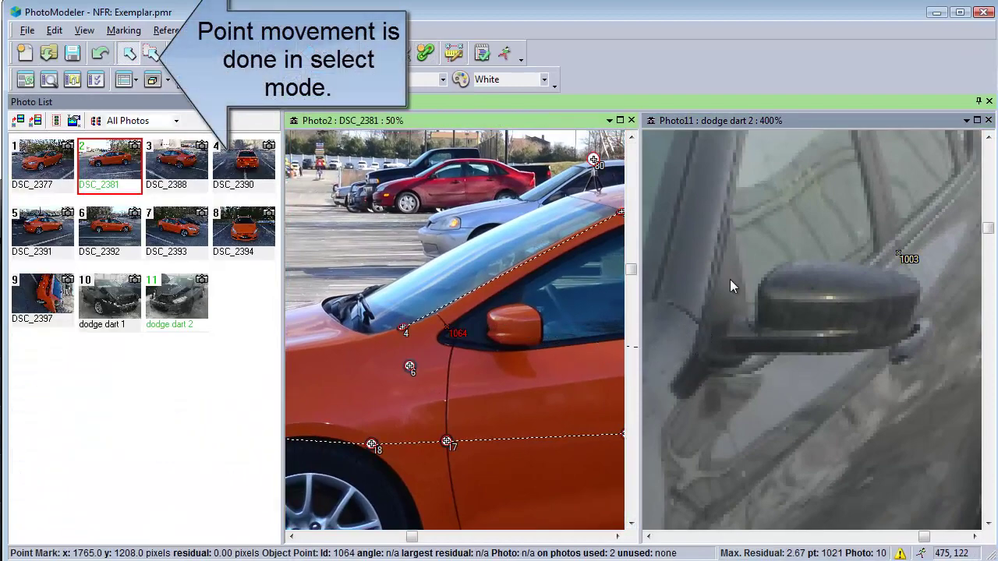
pyautogui.scroll(-5, 712, 268)
pyautogui.scroll(5, 828, 281)
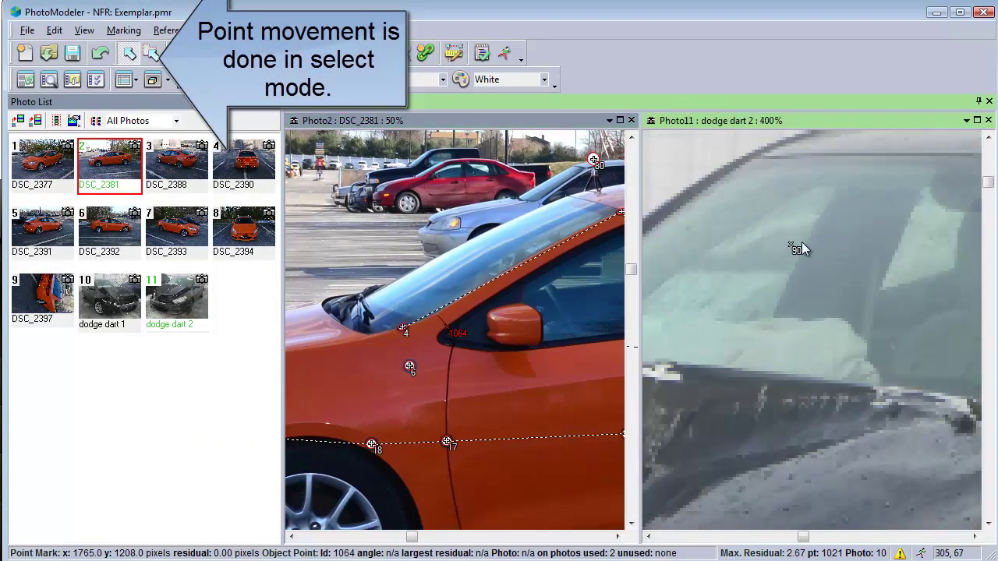
pyautogui.moveTo(795, 248); pyautogui.dragTo(760, 166)
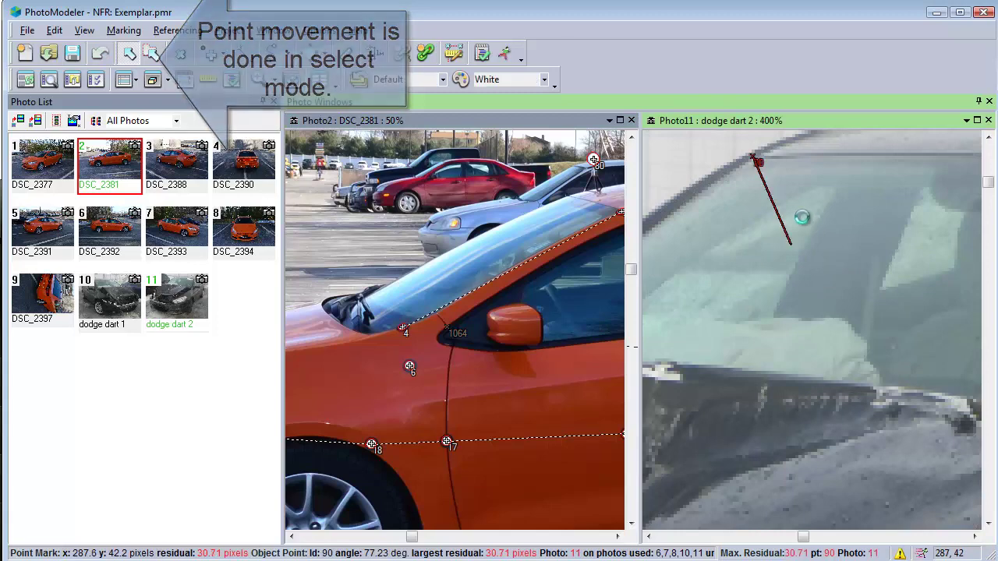
pyautogui.scroll(-2, 891, 262)
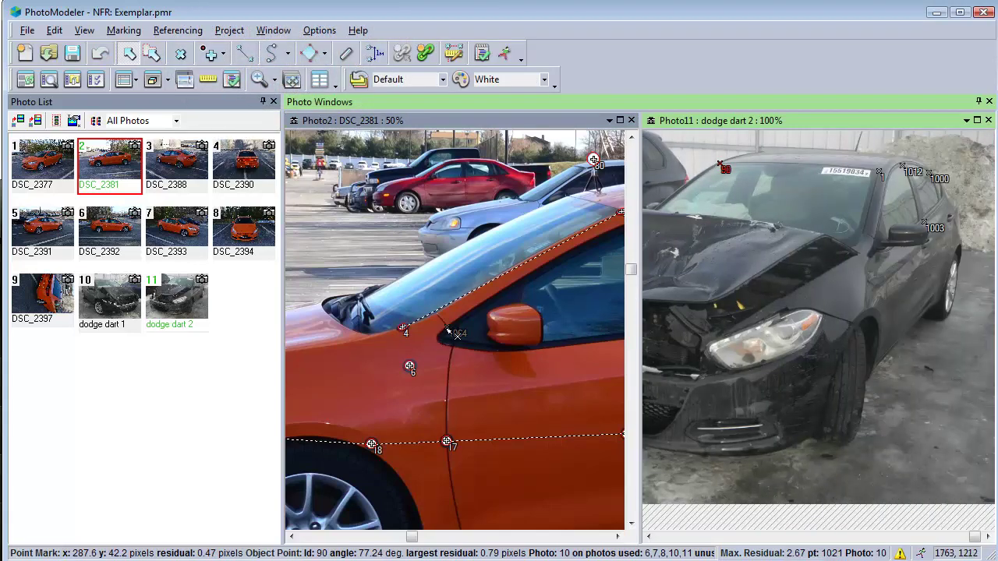
# Reference points 1064, 1006 and 1009 from DSC_2381 onto dodge dart 2, then close DSC_2381.
pyautogui.click(452, 334)
pyautogui.click(425, 52)
pyautogui.scroll(2, 832, 245)
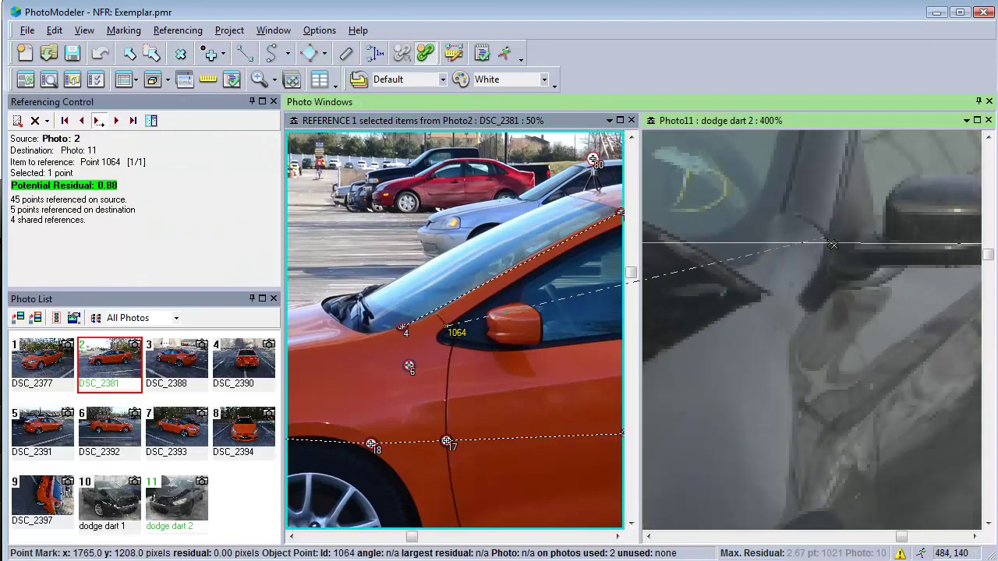
pyautogui.click(835, 249)
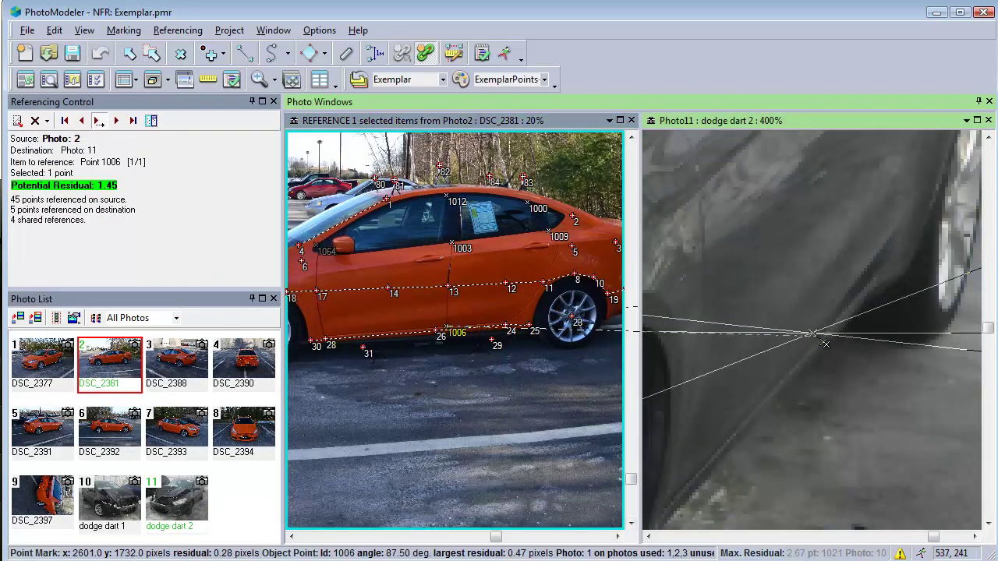
pyautogui.click(825, 343)
pyautogui.scroll(-2, 795, 247)
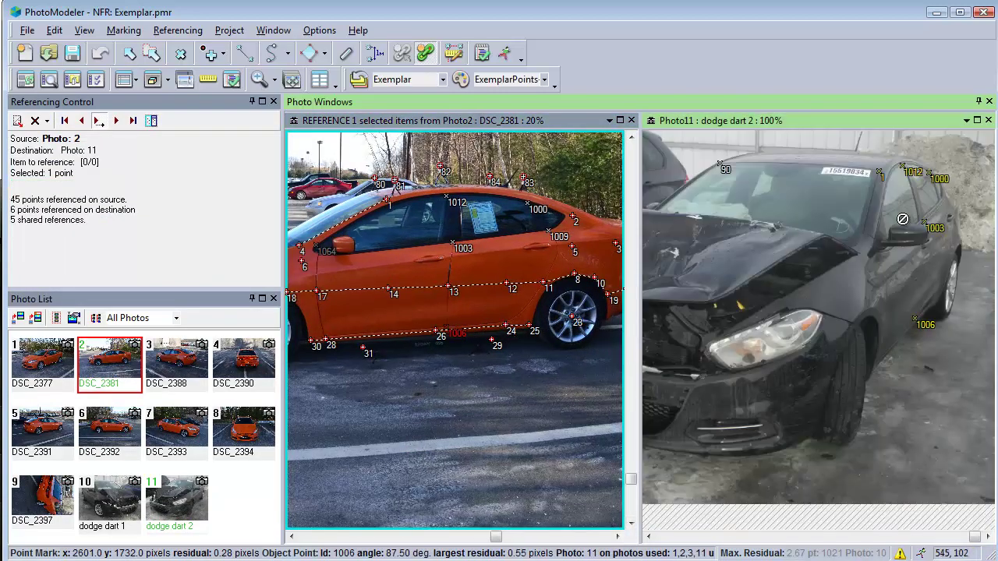
pyautogui.click(549, 231)
pyautogui.scroll(3, 913, 187)
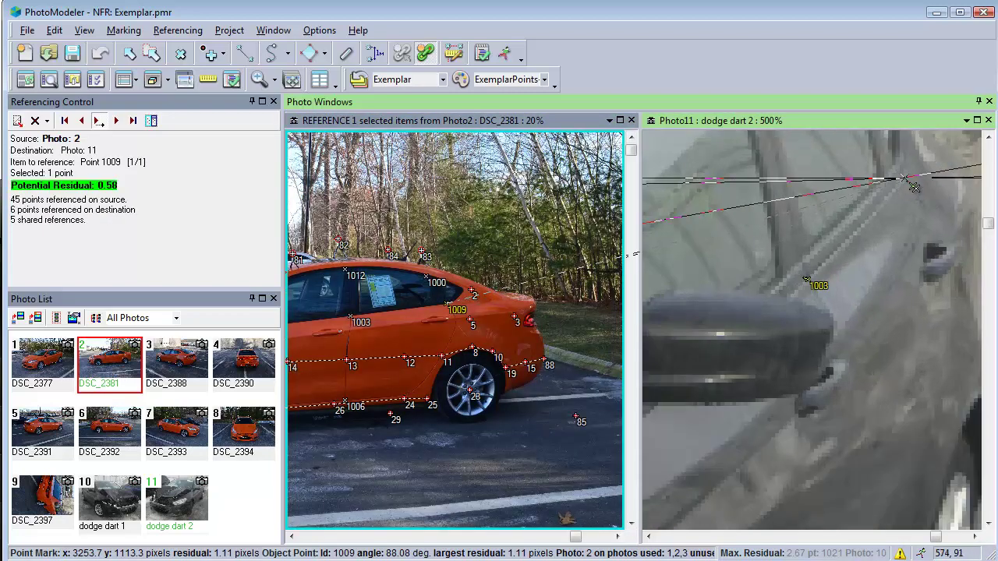
pyautogui.click(913, 185)
pyautogui.scroll(-3, 914, 184)
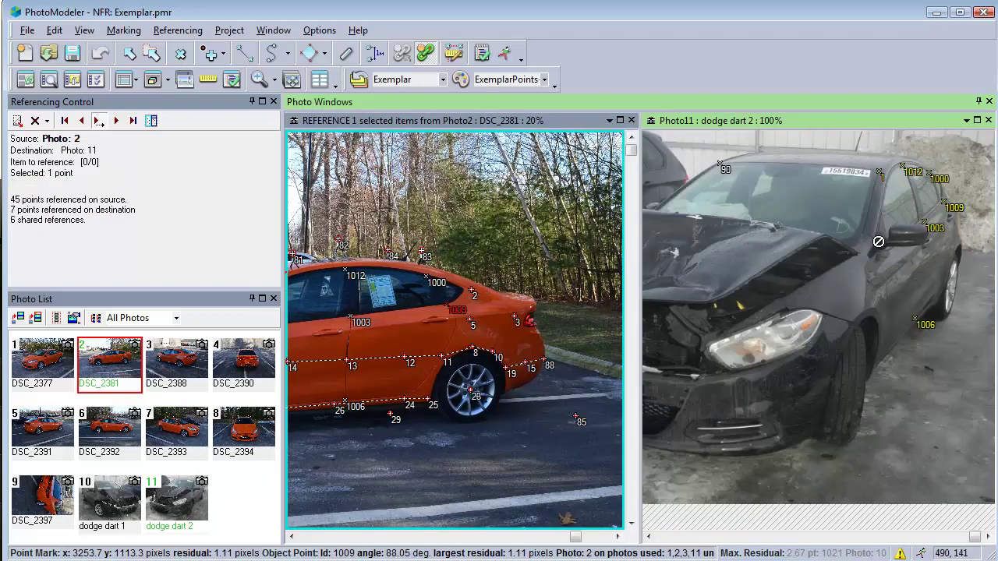
pyautogui.click(631, 121)
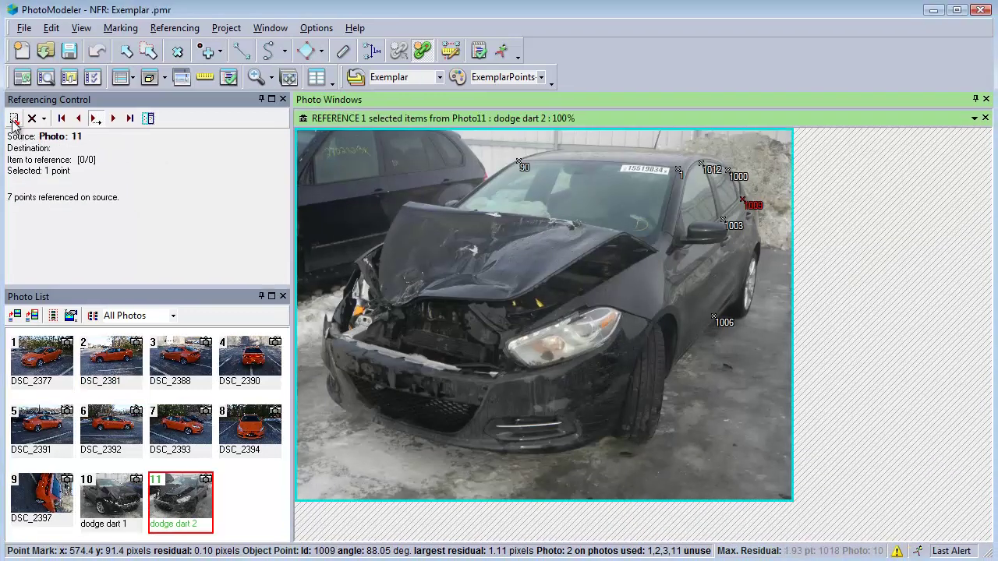
# Reference point 1067 from dodge dart 1 beside point 1003 on dodge dart 2, then exit referencing.
pyautogui.click(14, 120)
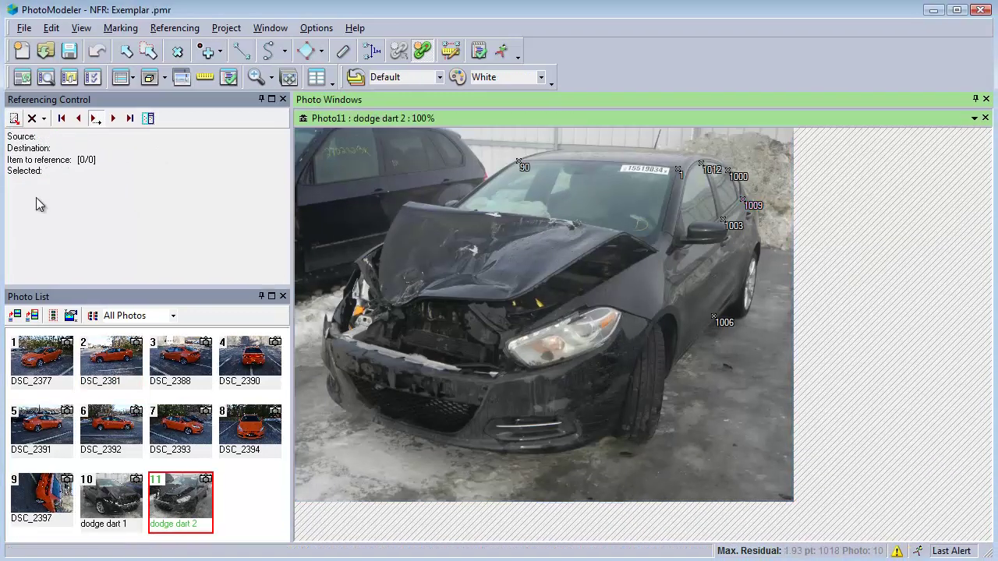
pyautogui.doubleClick(119, 498)
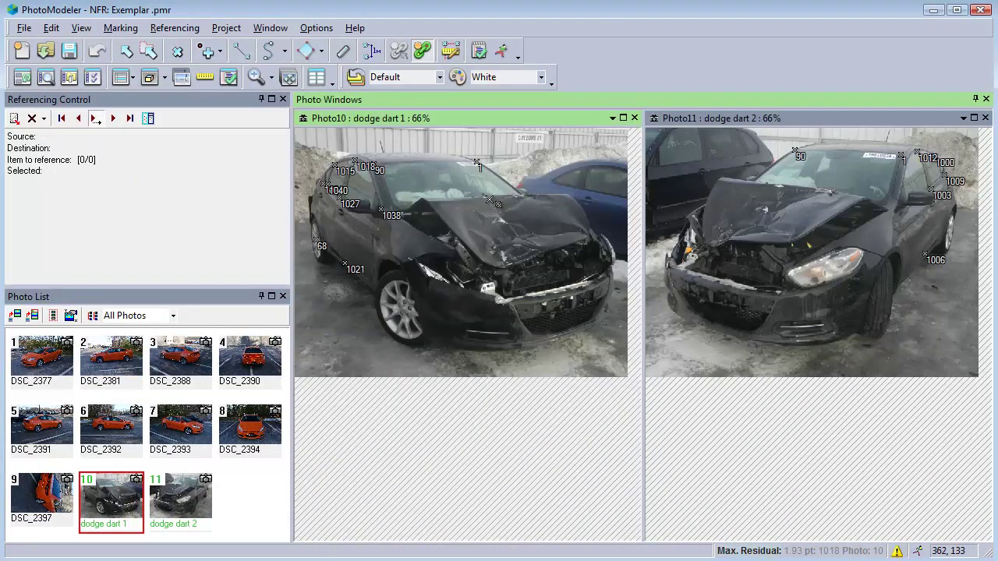
pyautogui.scroll(5, 487, 200)
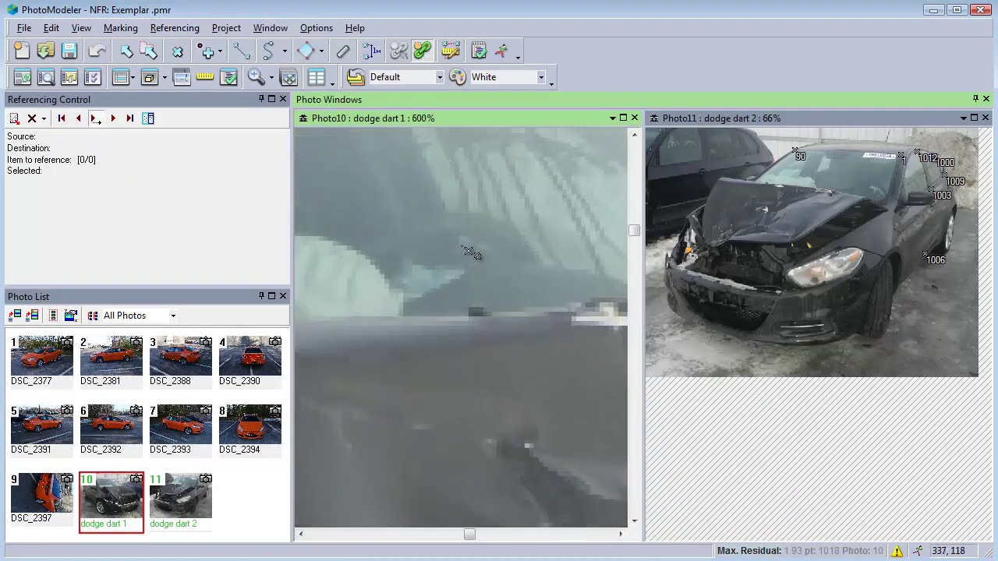
pyautogui.click(465, 250)
pyautogui.scroll(4, 920, 210)
pyautogui.scroll(1, 920, 257)
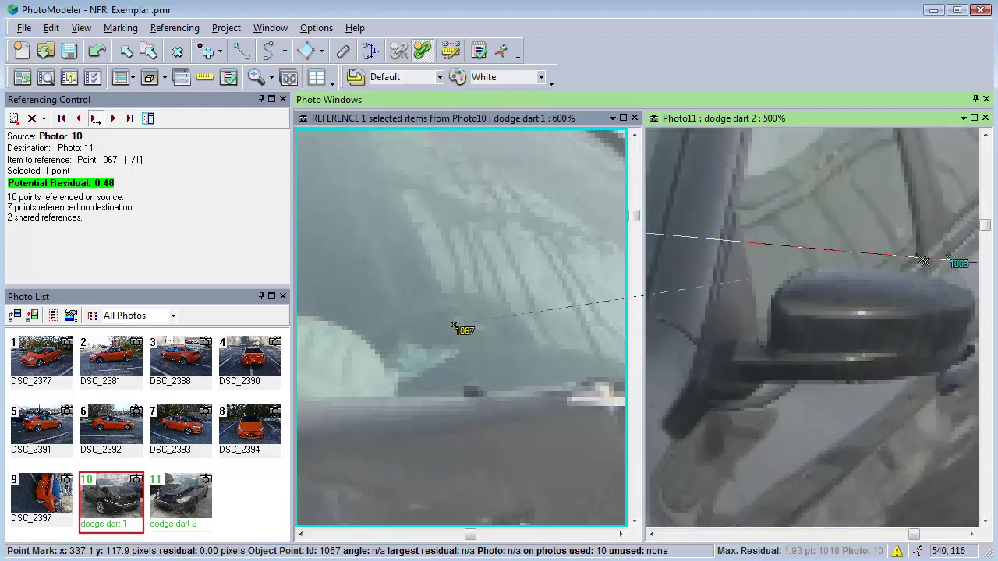
pyautogui.click(916, 256)
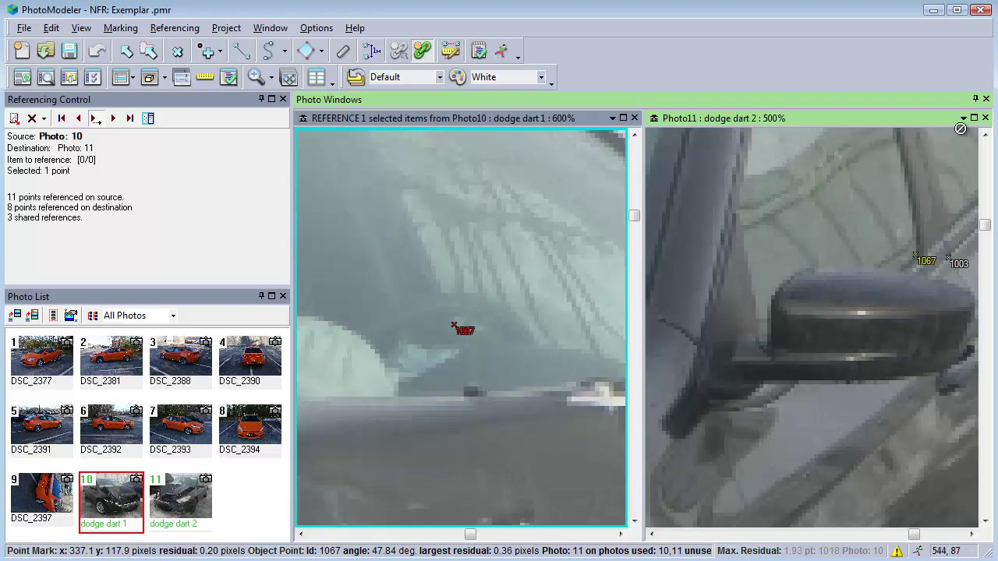
pyautogui.click(986, 99)
pyautogui.click(126, 50)
# Open DSC_2377 and DSC_2393 together and zoom each in on the car's side.
pyautogui.doubleClick(59, 157)
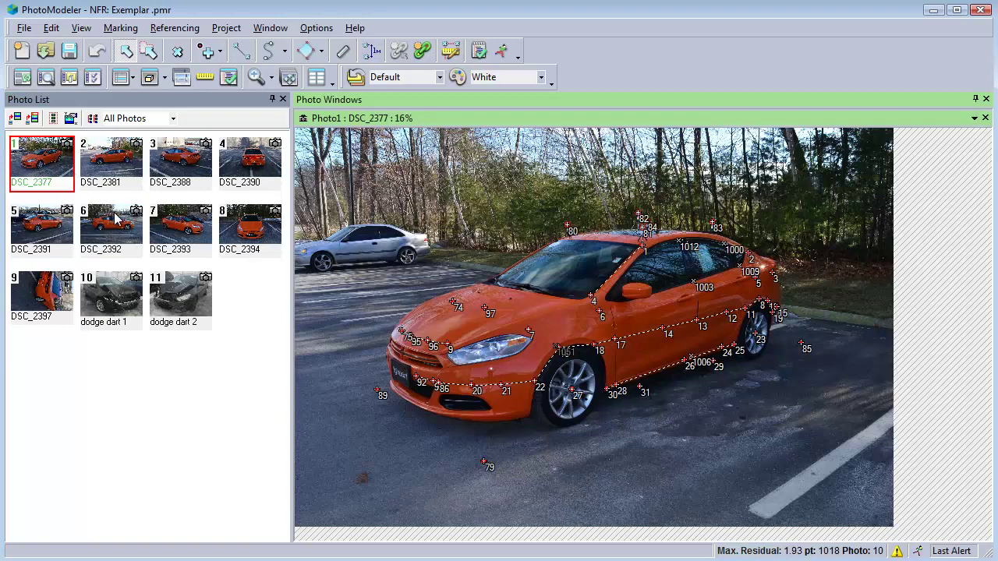
pyautogui.doubleClick(180, 222)
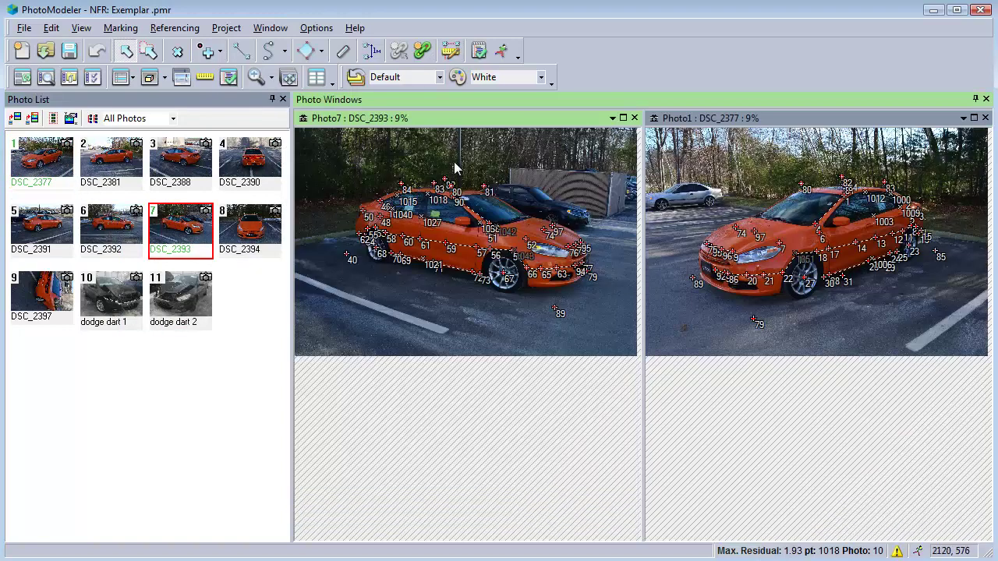
pyautogui.scroll(3, 488, 255)
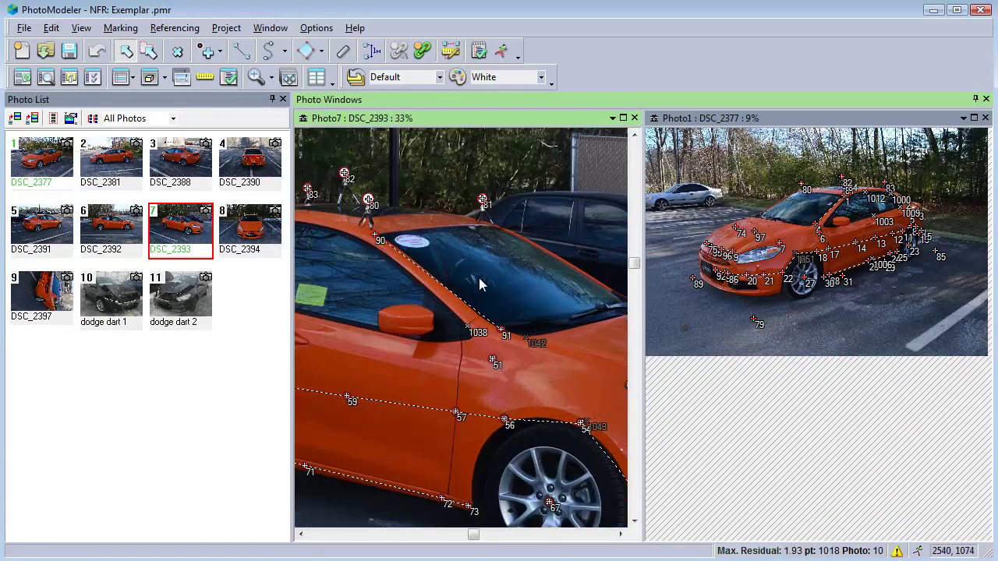
pyautogui.scroll(4, 881, 264)
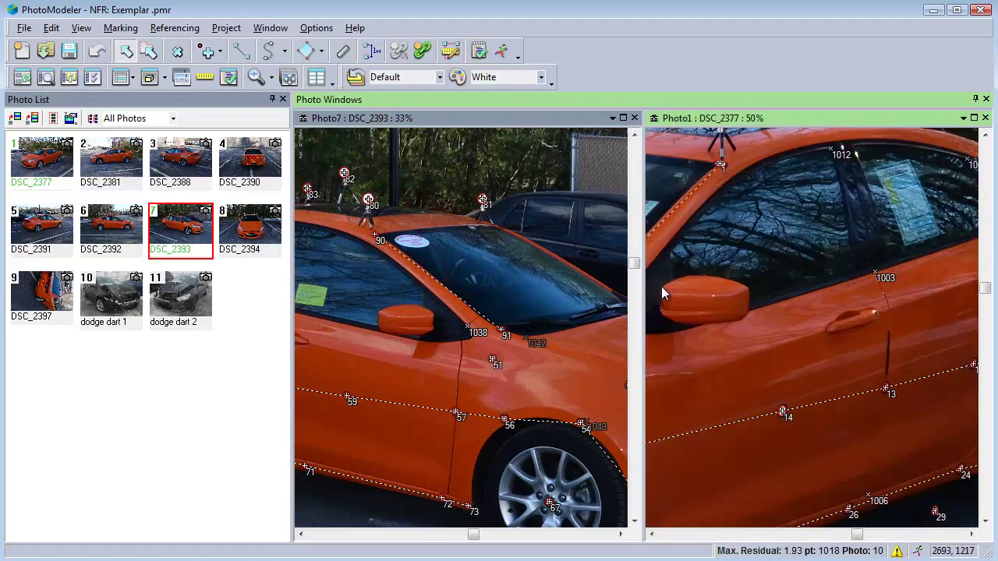
# Lower the image gamma of DSC_2393, then of DSC_2377 in two adjustments, to lighten them.
pyautogui.click(180, 78)
pyautogui.click(378, 237)
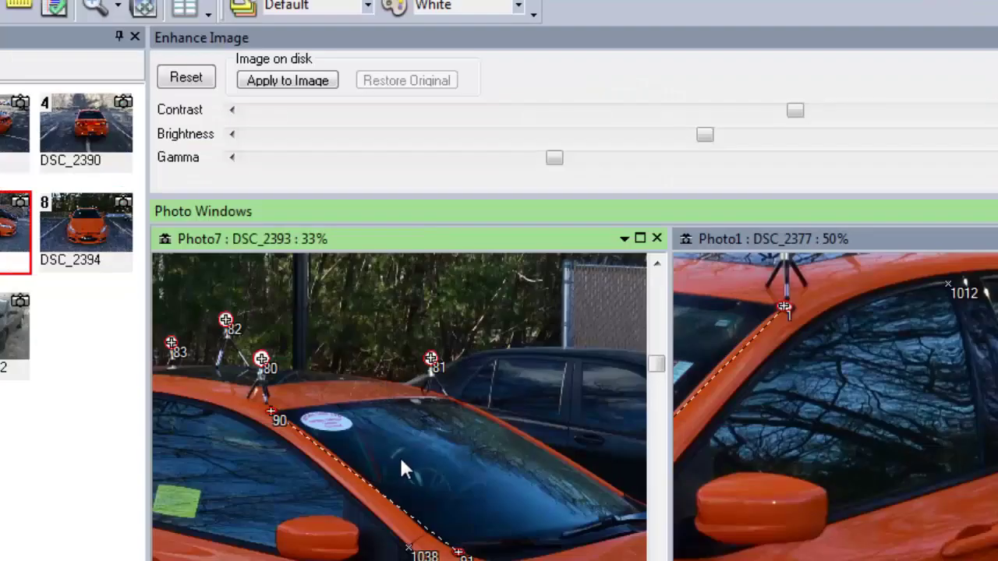
pyautogui.scroll(1, 461, 391)
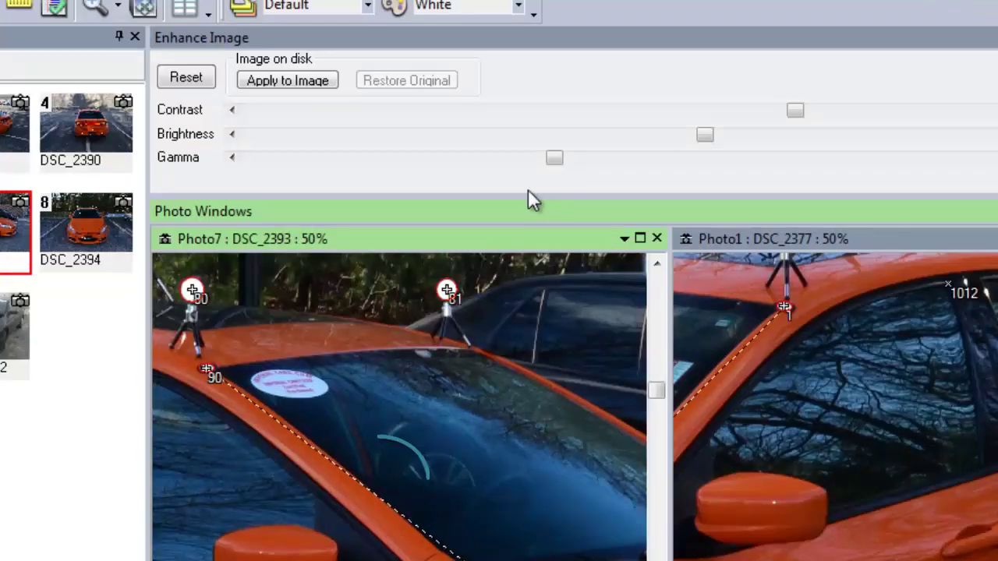
pyautogui.moveTo(554, 158); pyautogui.dragTo(315, 166)
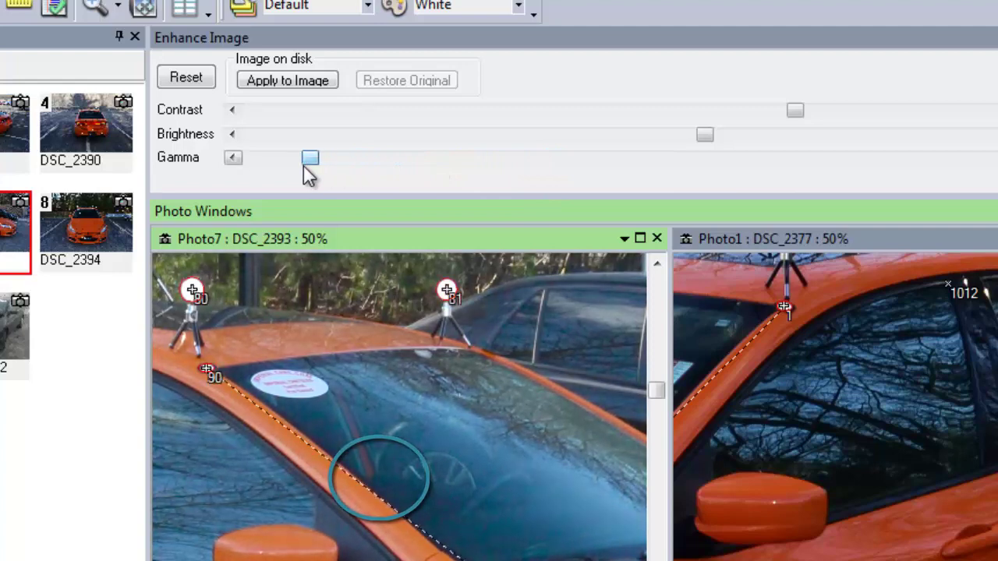
pyautogui.click(888, 242)
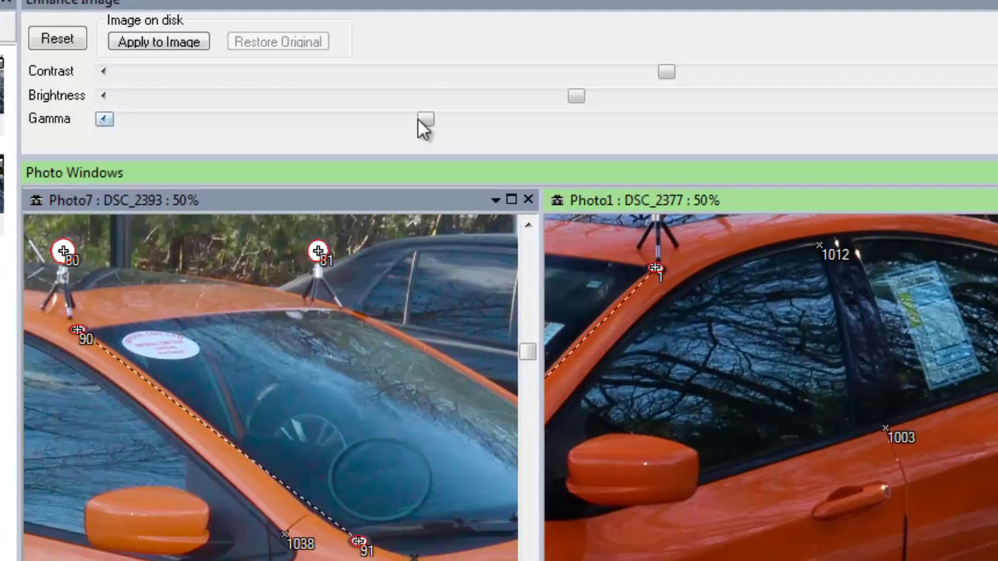
pyautogui.moveTo(519, 155); pyautogui.dragTo(342, 169)
pyautogui.moveTo(189, 114); pyautogui.dragTo(165, 116)
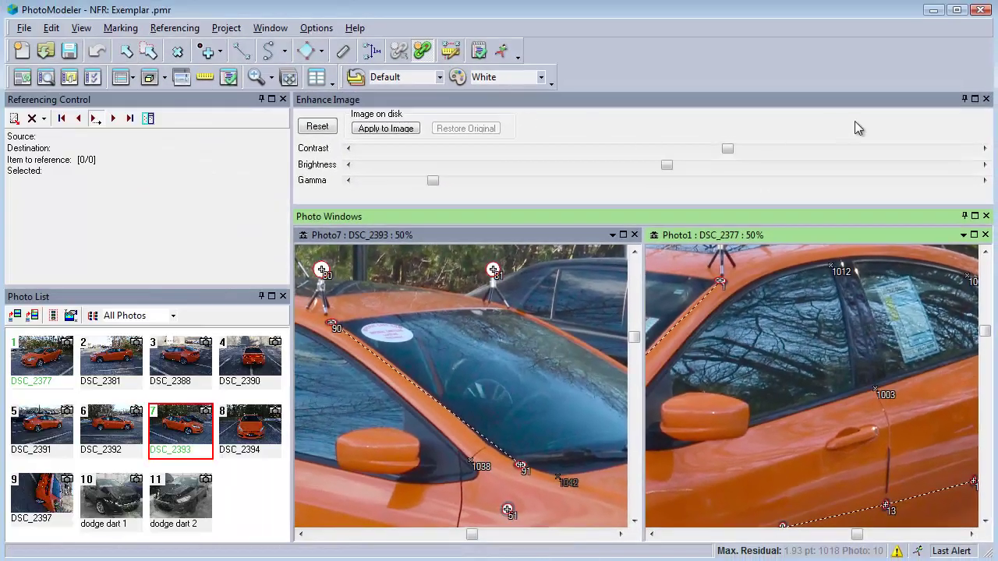
# Close the image enhancement controls and reference point 1069 on photo DSC_2377.
pyautogui.click(986, 99)
pyautogui.scroll(1, 452, 286)
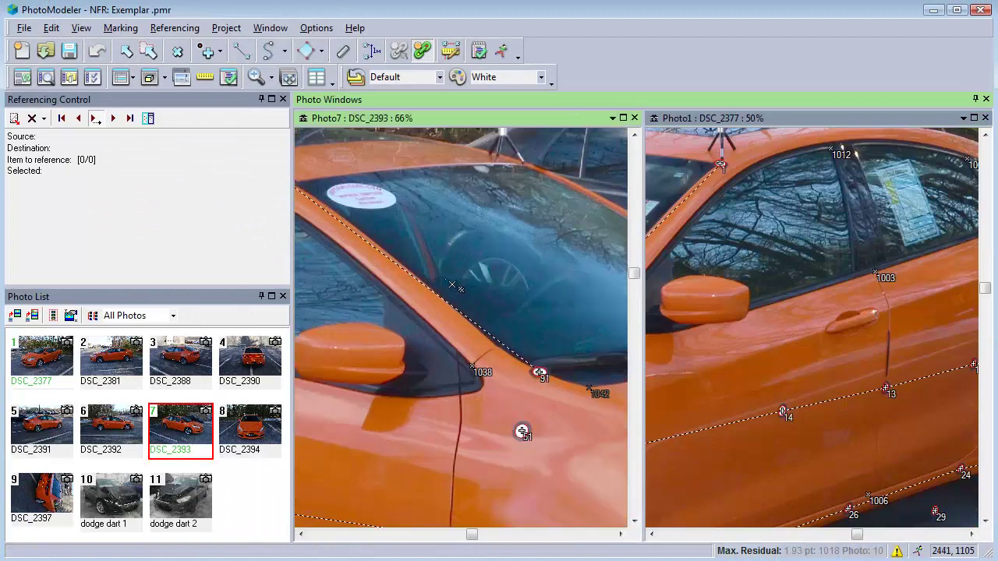
pyautogui.scroll(2, 451, 286)
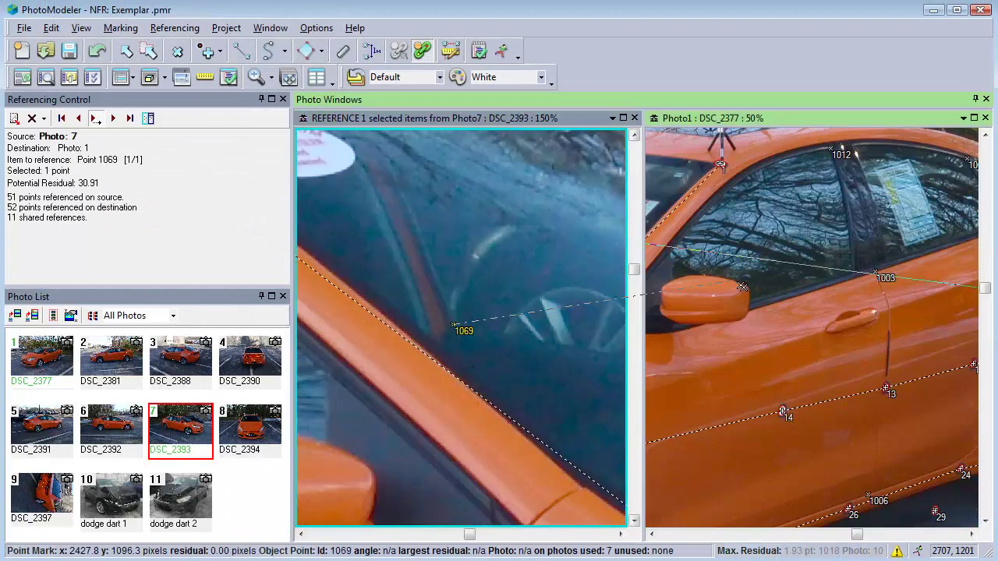
pyautogui.scroll(2, 859, 274)
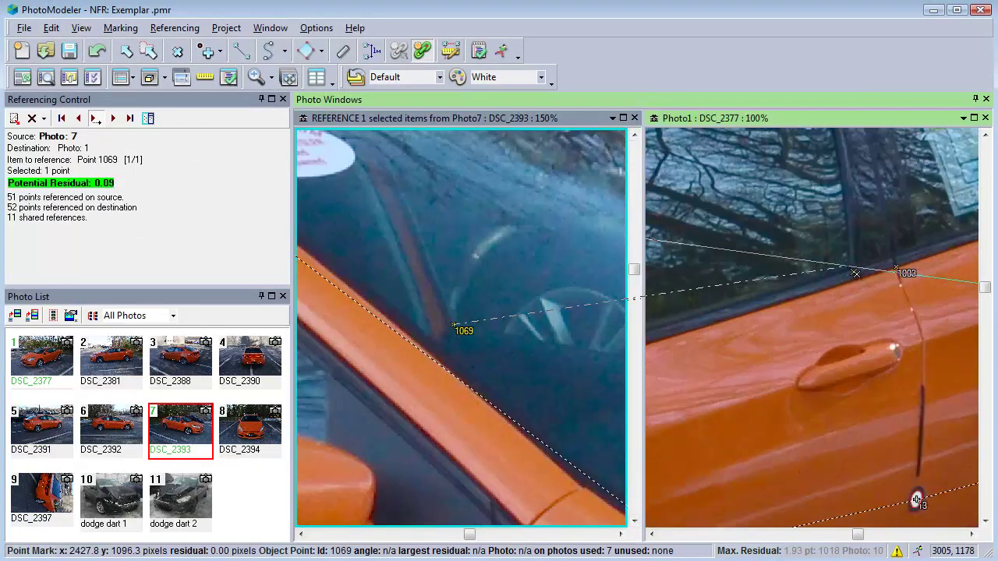
pyautogui.click(855, 275)
# Reference point 1069 on photos DSC_2381 and DSC_2388.
pyautogui.click(109, 360)
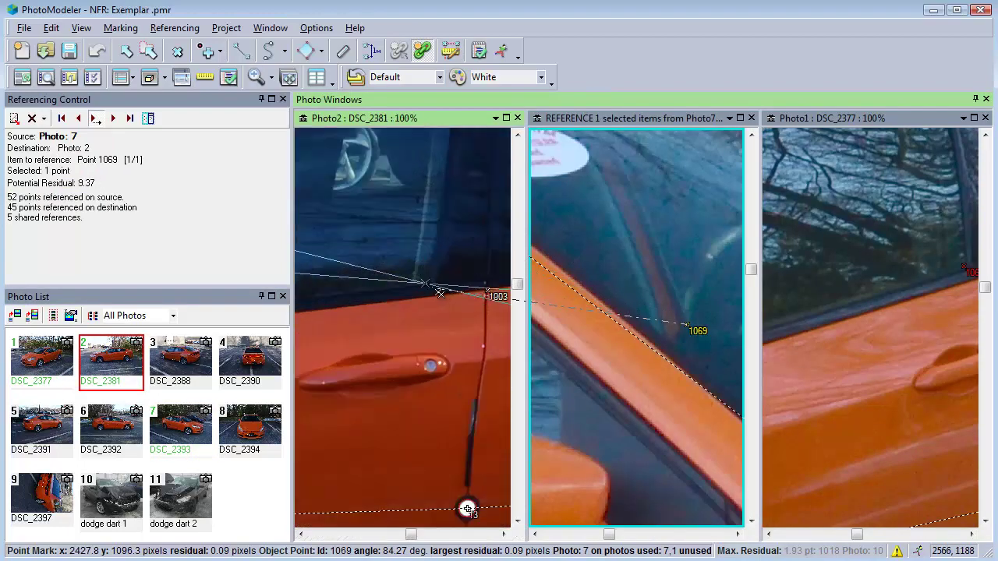
pyautogui.click(431, 285)
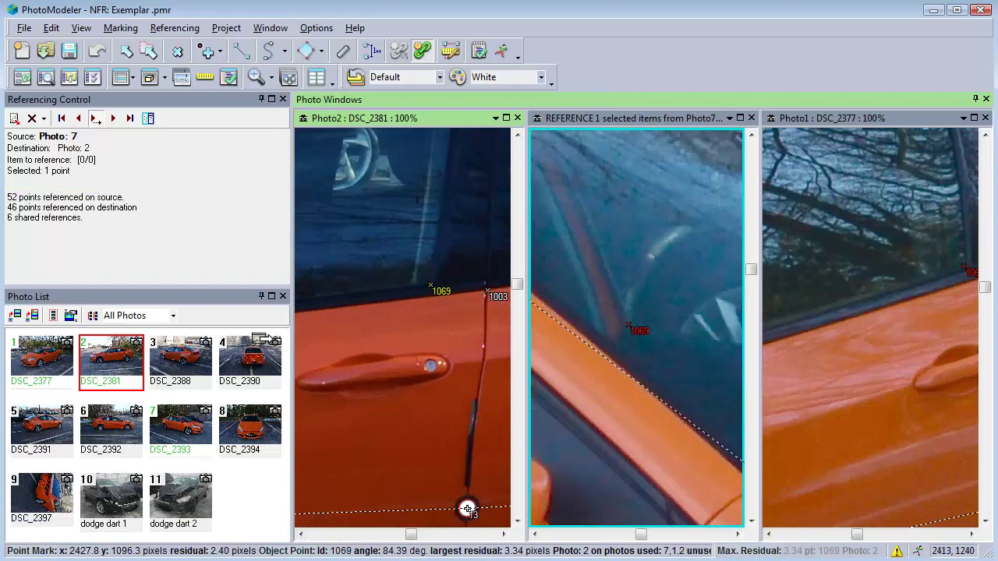
pyautogui.click(192, 363)
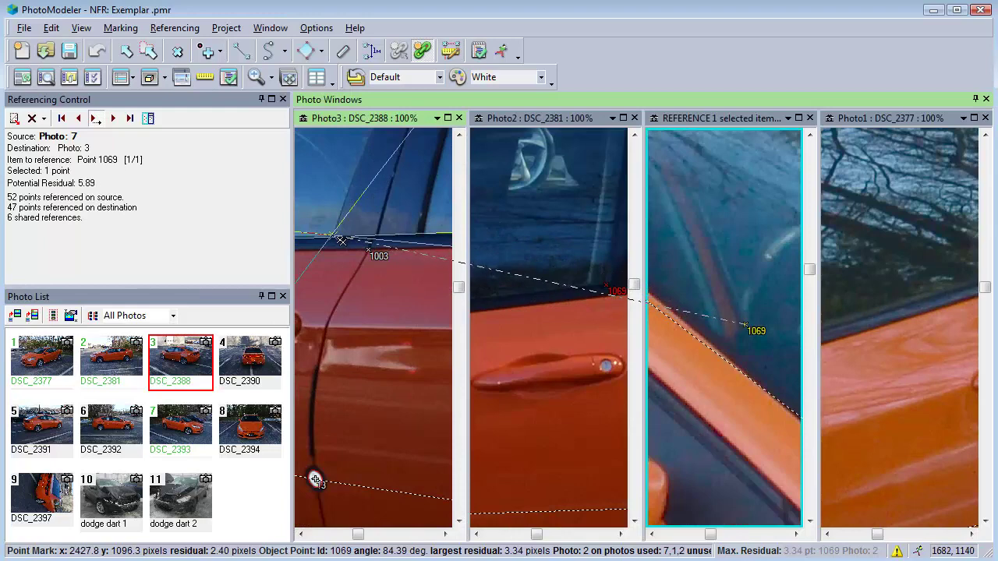
pyautogui.click(334, 235)
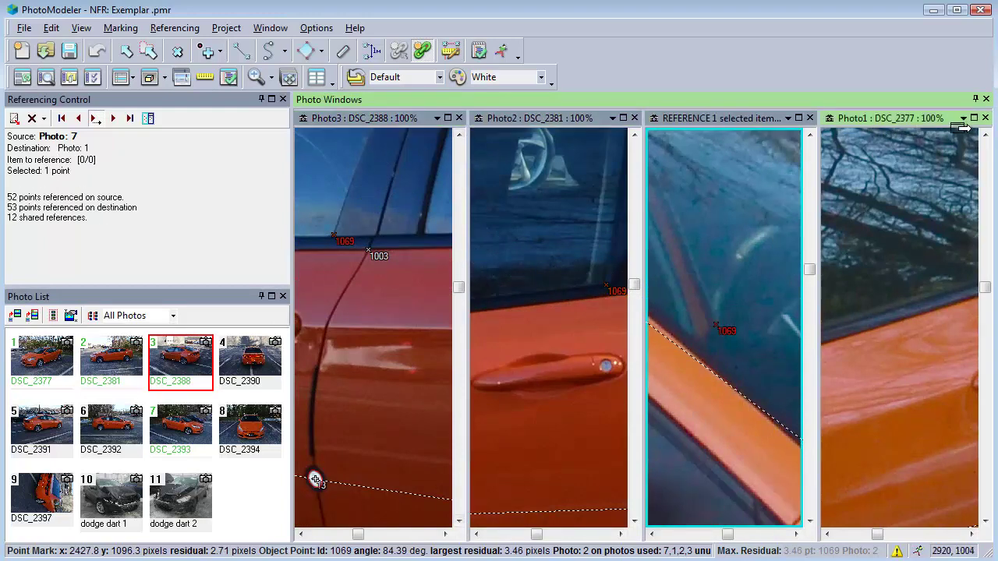
# Close the three extra photo windows, leaving DSC_2388 open.
pyautogui.click(985, 117)
pyautogui.click(984, 117)
pyautogui.click(984, 118)
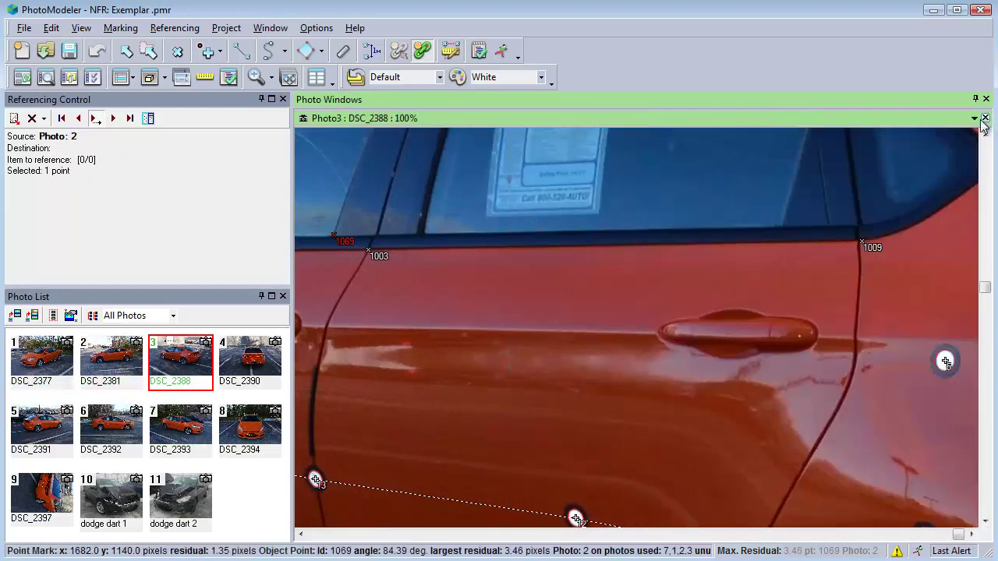
# Reference point 1067 from dodge dart 1 onto DSC_2388, close DSC_2388, and open dodge dart 2.
pyautogui.click(14, 119)
pyautogui.doubleClick(109, 499)
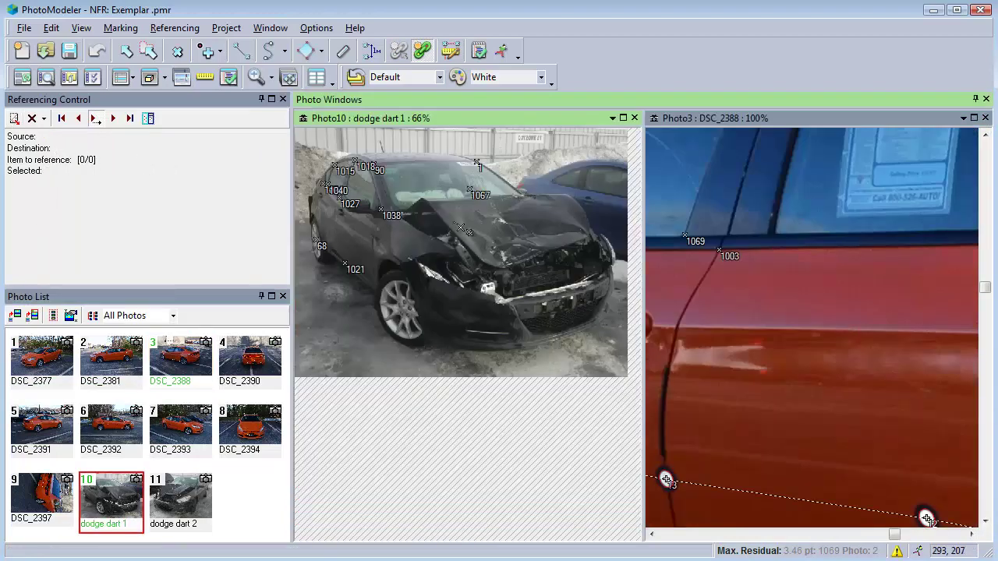
pyautogui.click(470, 189)
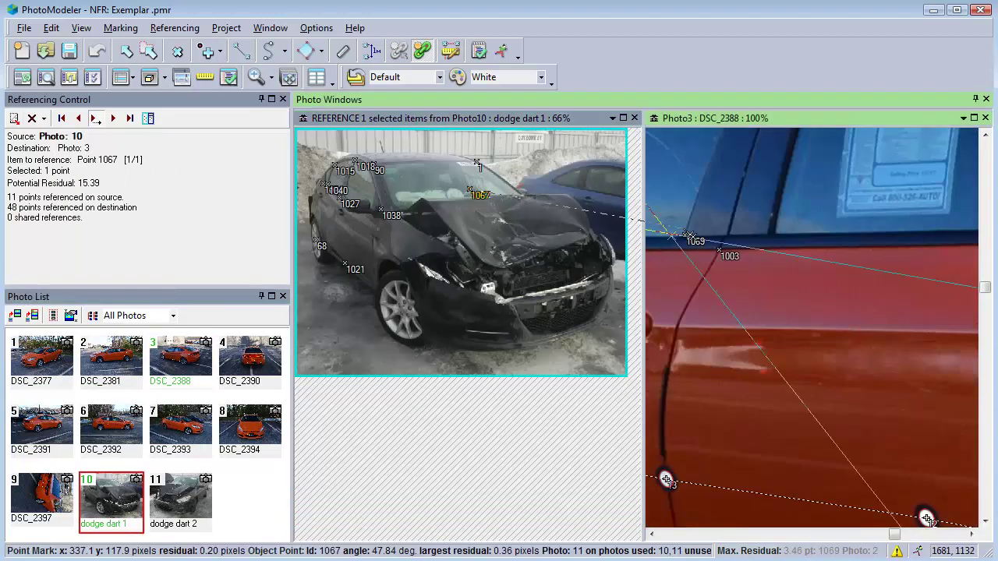
pyautogui.click(685, 235)
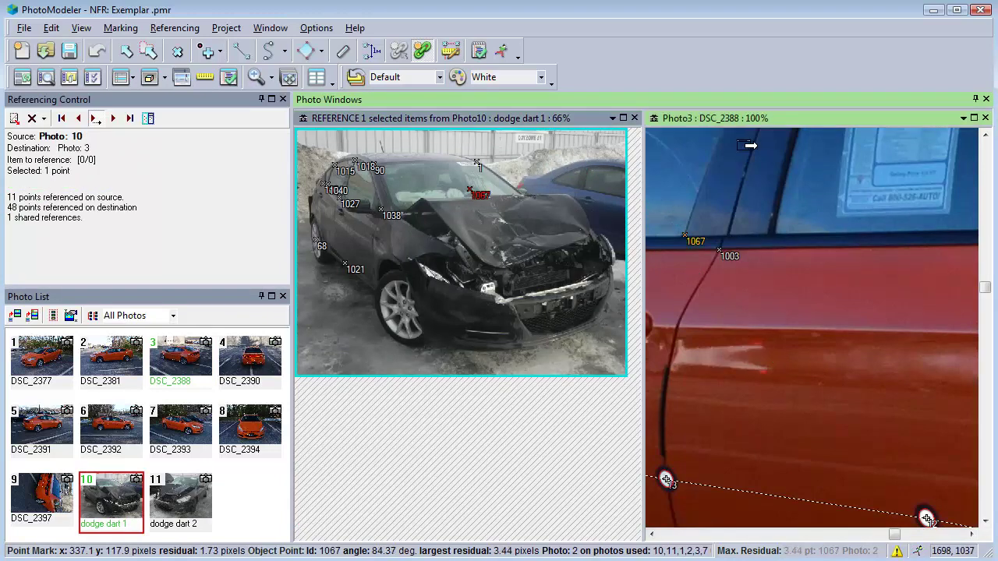
pyautogui.click(985, 119)
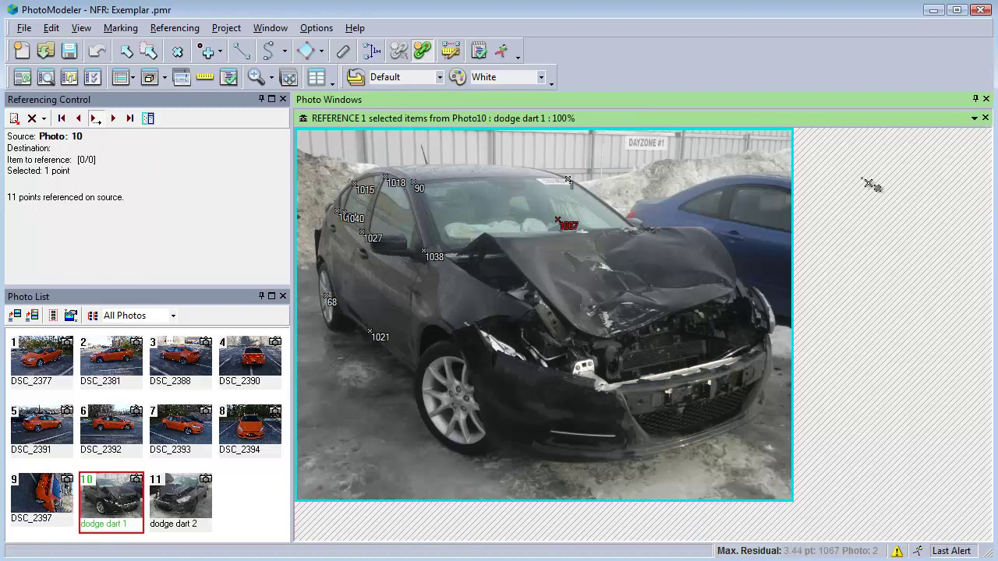
pyautogui.doubleClick(179, 502)
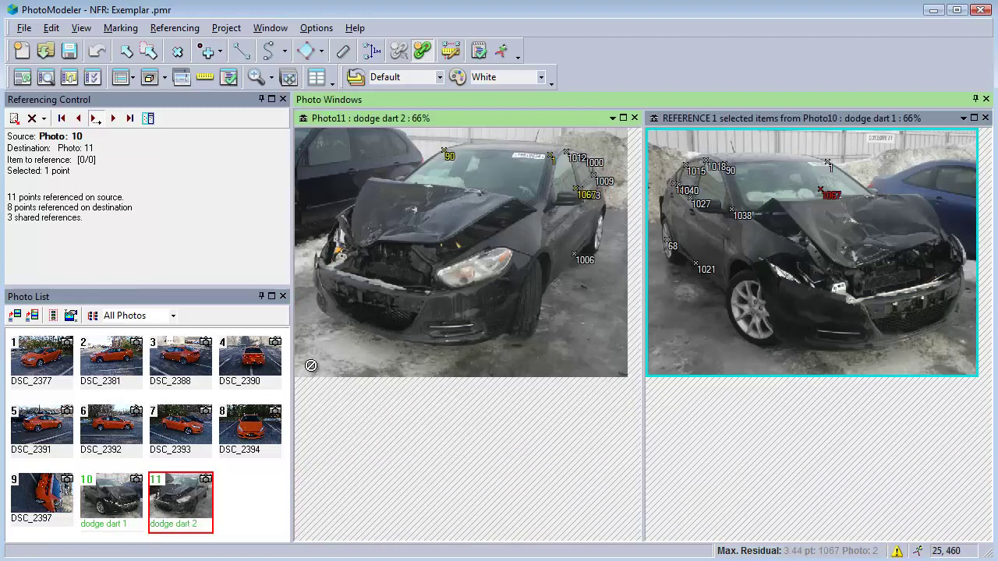
# Leave referencing, preview Lines 3D over the photos at more solid transparency, then hide them again.
pyautogui.click(125, 53)
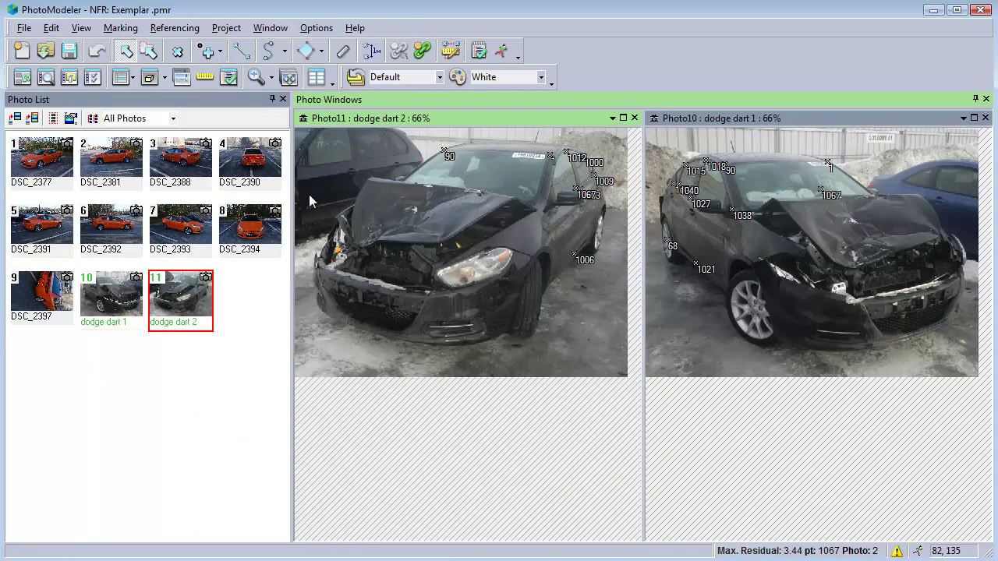
pyautogui.click(45, 76)
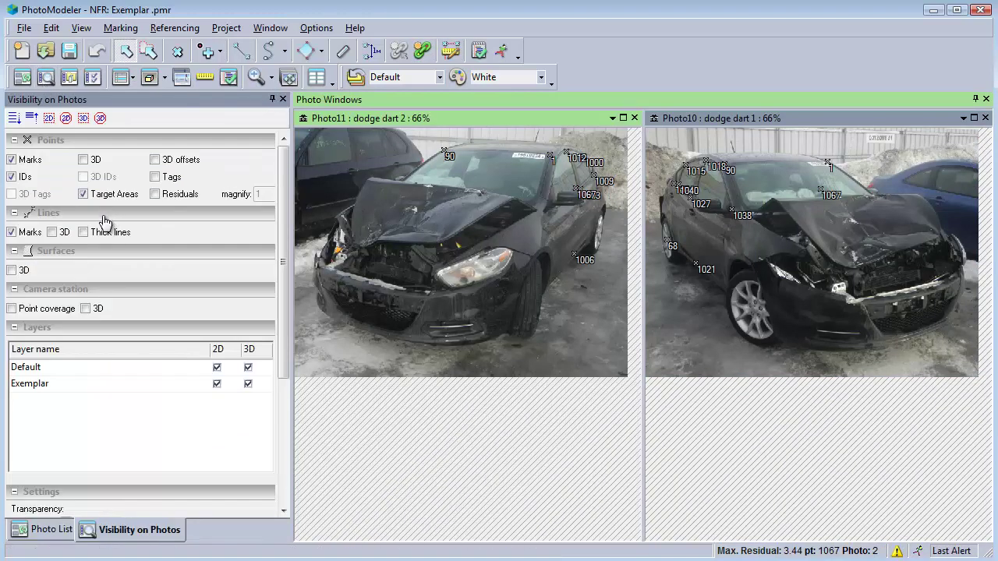
pyautogui.click(52, 232)
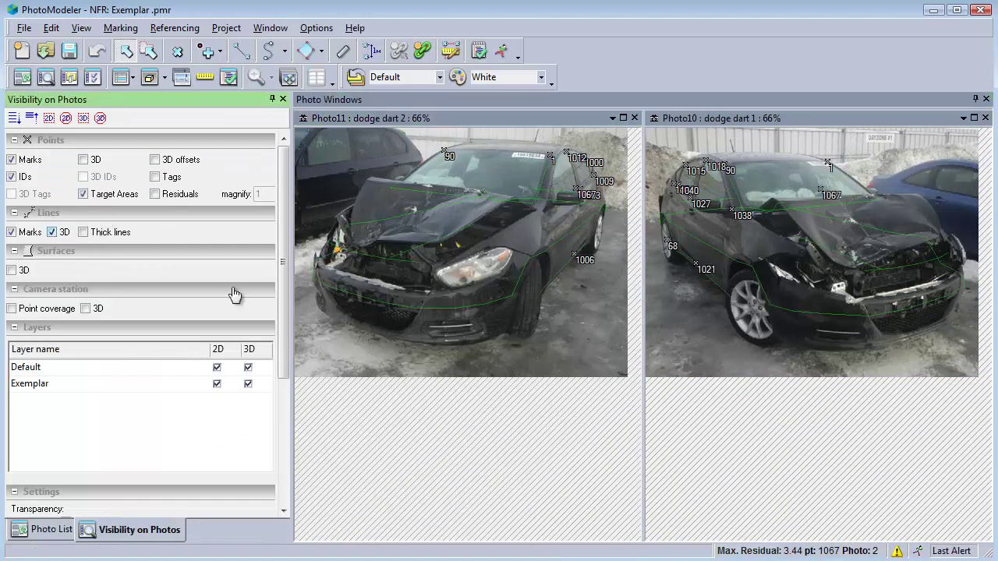
pyautogui.moveTo(287, 343); pyautogui.dragTo(229, 483)
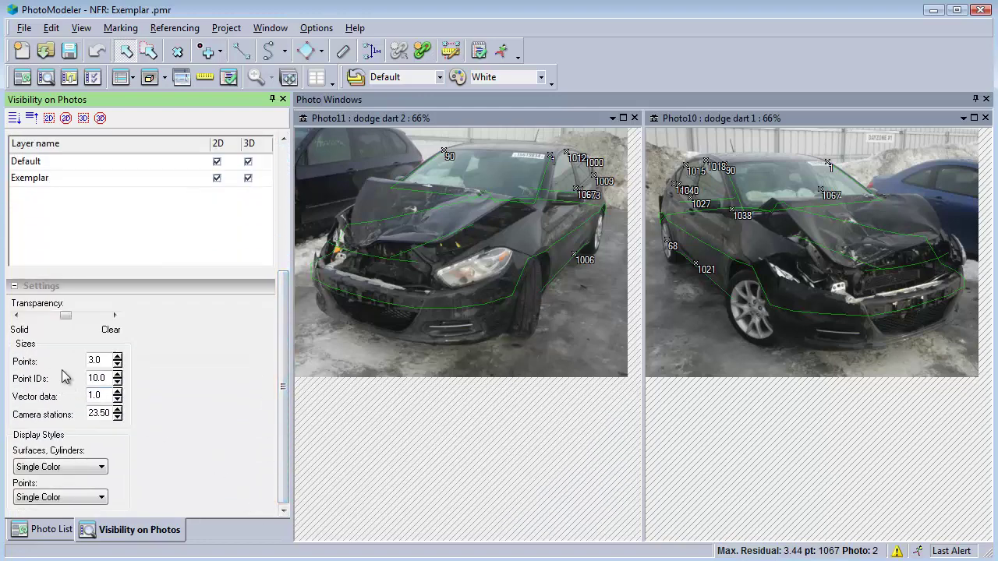
pyautogui.click(45, 316)
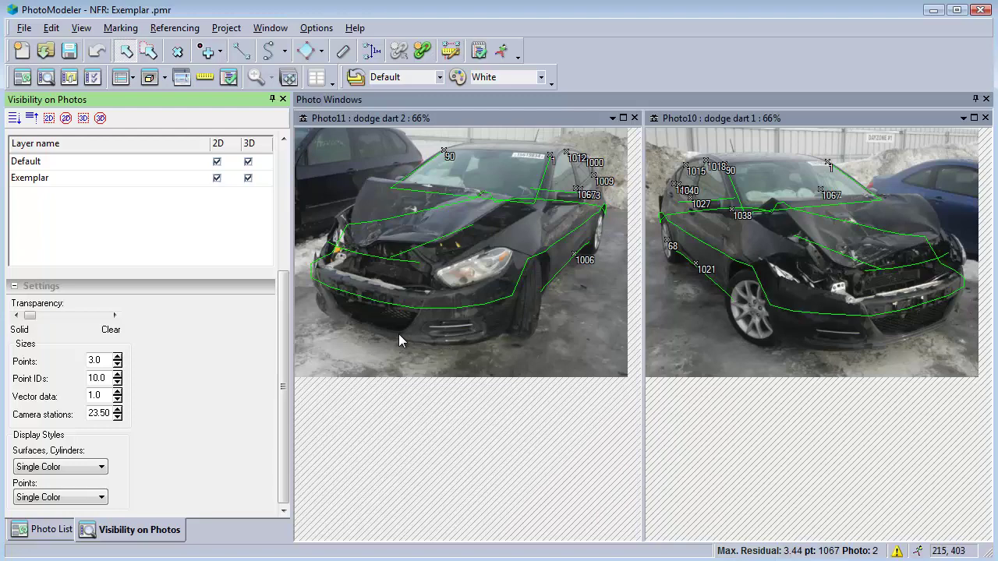
pyautogui.moveTo(283, 308); pyautogui.dragTo(283, 178)
pyautogui.click(52, 233)
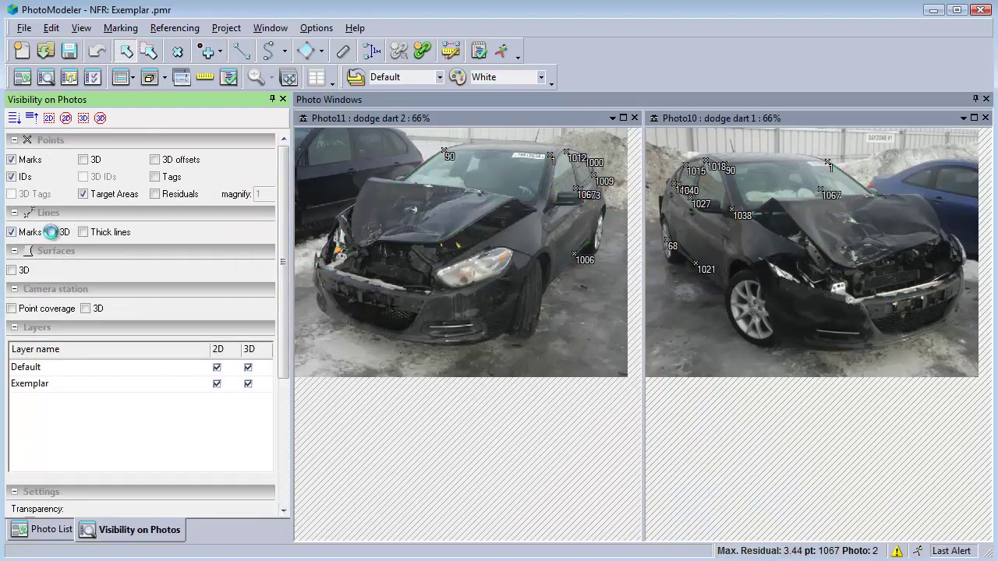
pyautogui.click(283, 99)
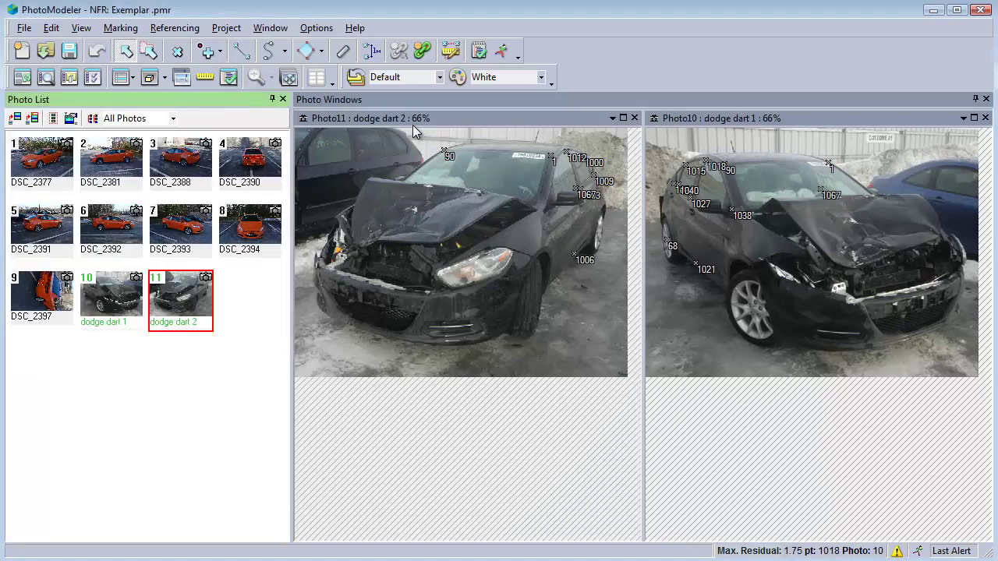
# Dock dodge dart 2 to the right of dodge dart 1 and resume referencing.
pyautogui.moveTo(416, 121); pyautogui.dragTo(856, 323)
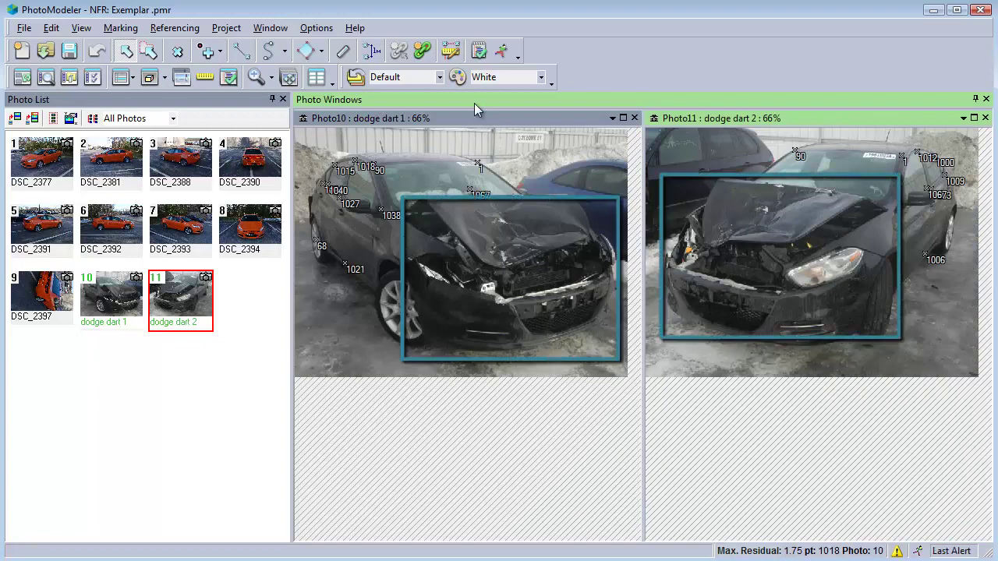
pyautogui.click(421, 50)
pyautogui.scroll(3, 435, 220)
pyautogui.scroll(3, 427, 258)
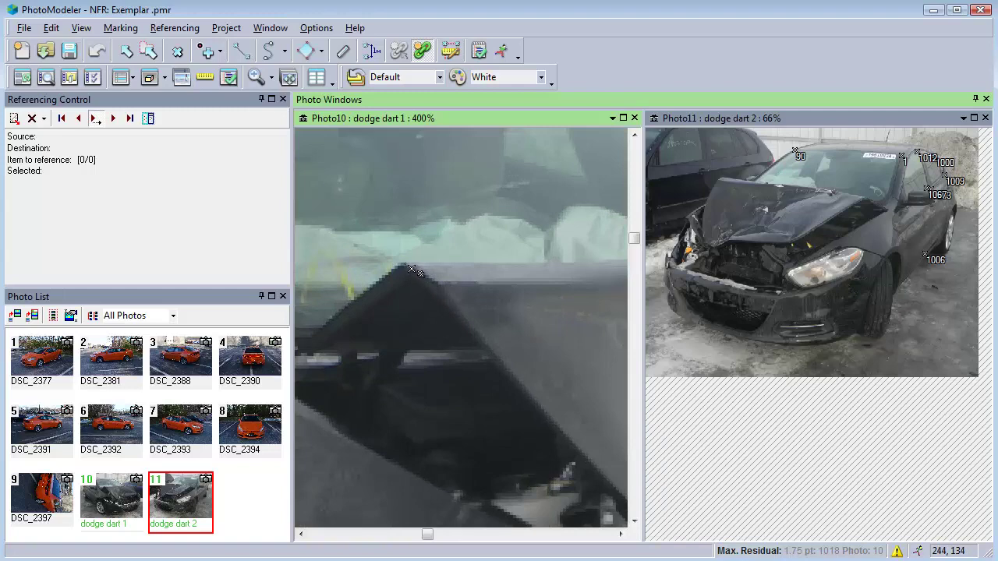
# Reference new point 1078 on dodge dart 1's windshield onto dodge dart 2.
pyautogui.click(411, 270)
pyautogui.scroll(4, 768, 222)
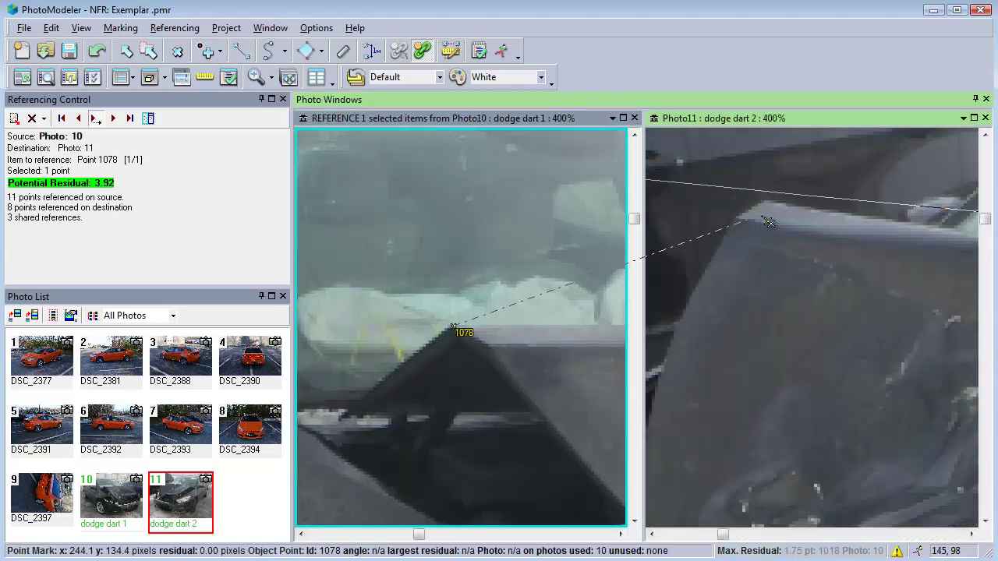
pyautogui.scroll(-5, 582, 349)
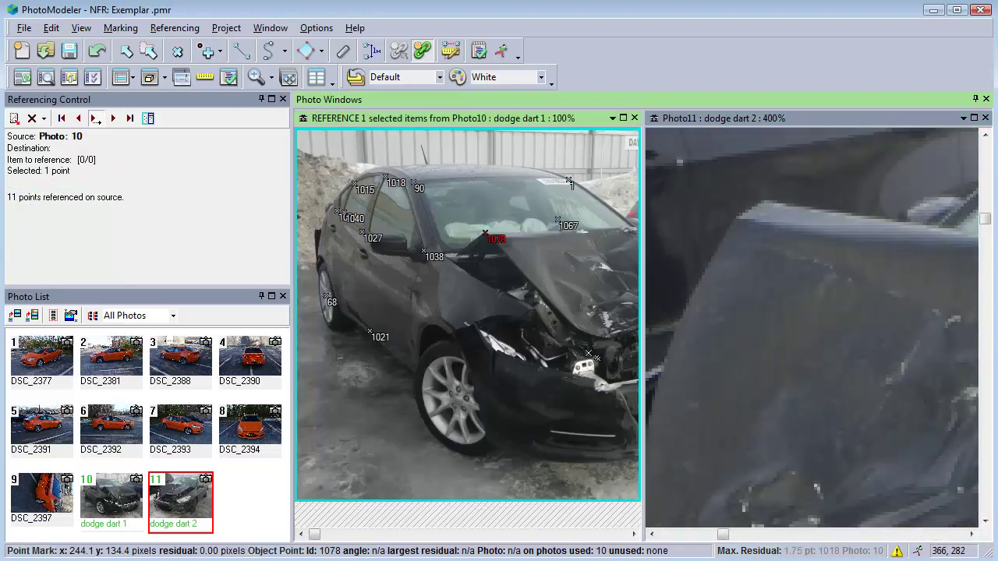
pyautogui.moveTo(582, 348); pyautogui.dragTo(390, 335, button='middle')
pyautogui.scroll(4, 571, 385)
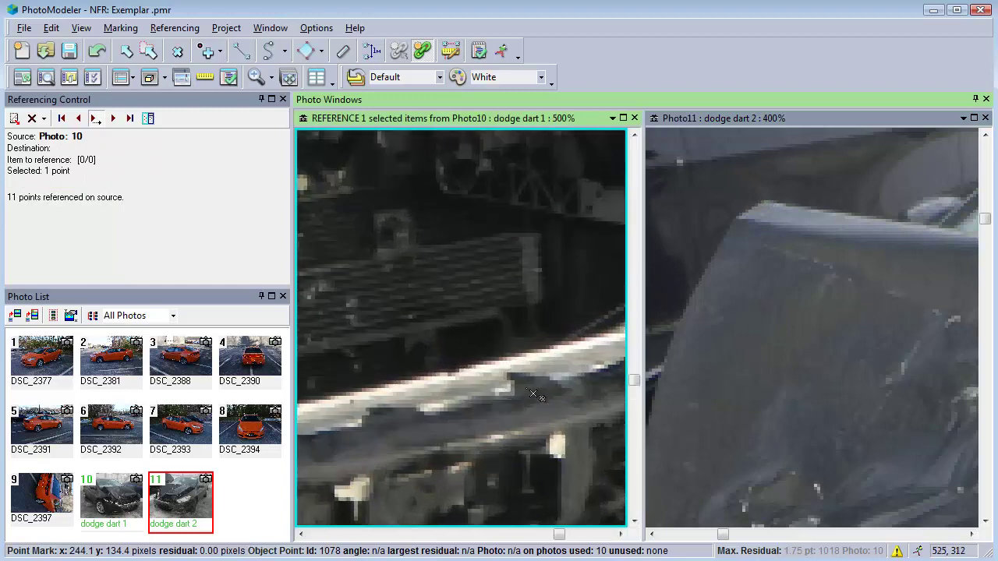
# Mark new point 1079 on dodge dart 1's bumper and reference it on dodge dart 2's bumper.
pyautogui.click(514, 381)
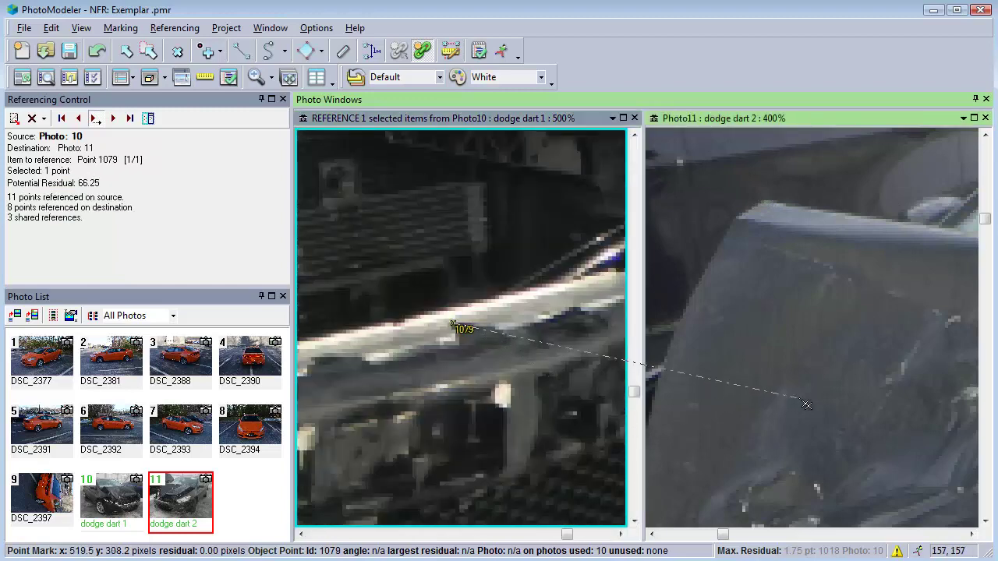
pyautogui.scroll(-5, 837, 401)
pyautogui.scroll(1, 757, 335)
pyautogui.moveTo(757, 337); pyautogui.dragTo(766, 405, button='middle')
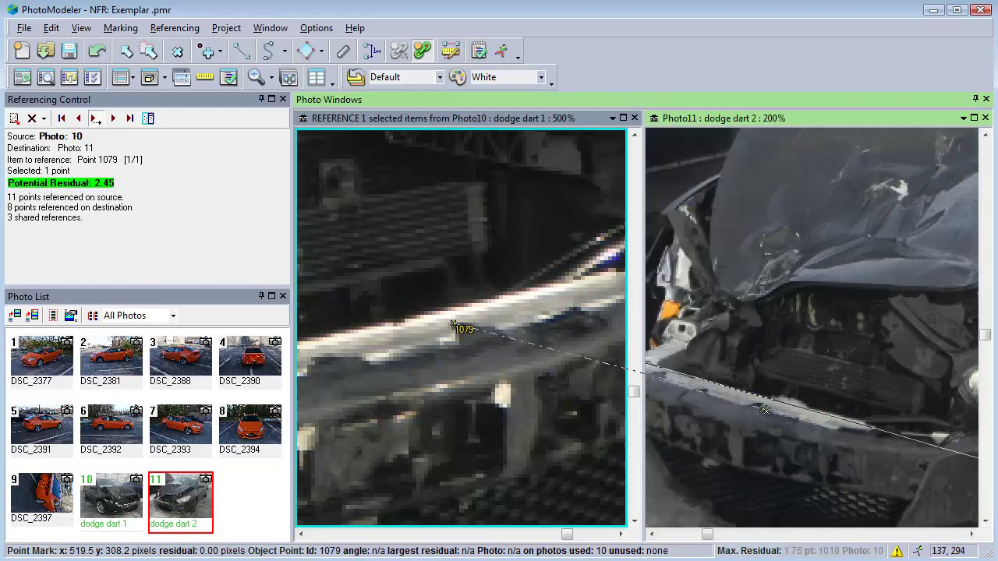
pyautogui.click(766, 404)
pyautogui.scroll(-2, 370, 315)
pyautogui.scroll(-1, 371, 314)
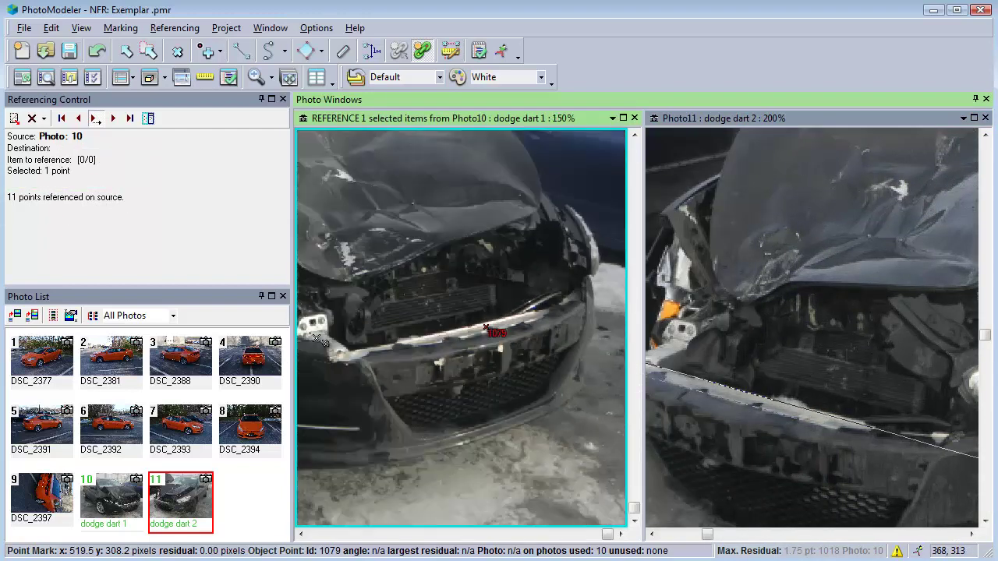
# Reference new point 1080 on the headlight bracket in both dodge dart photos.
pyautogui.scroll(3, 317, 340)
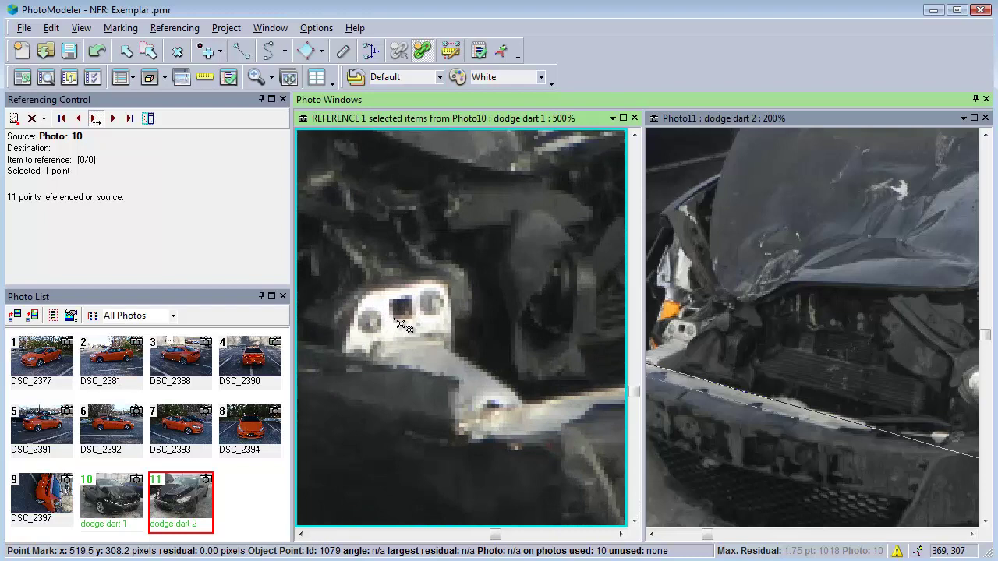
pyautogui.click(400, 325)
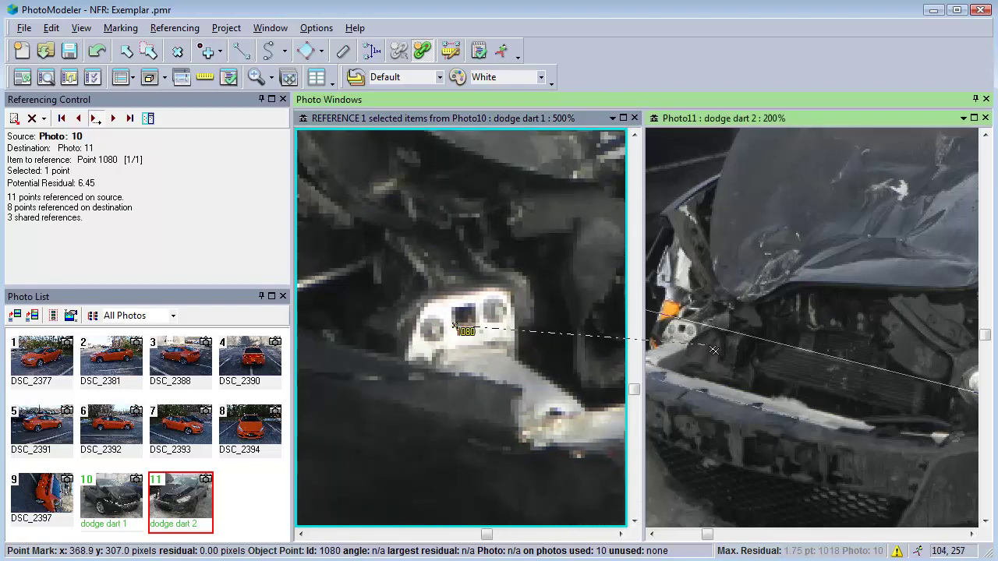
pyautogui.scroll(3, 684, 340)
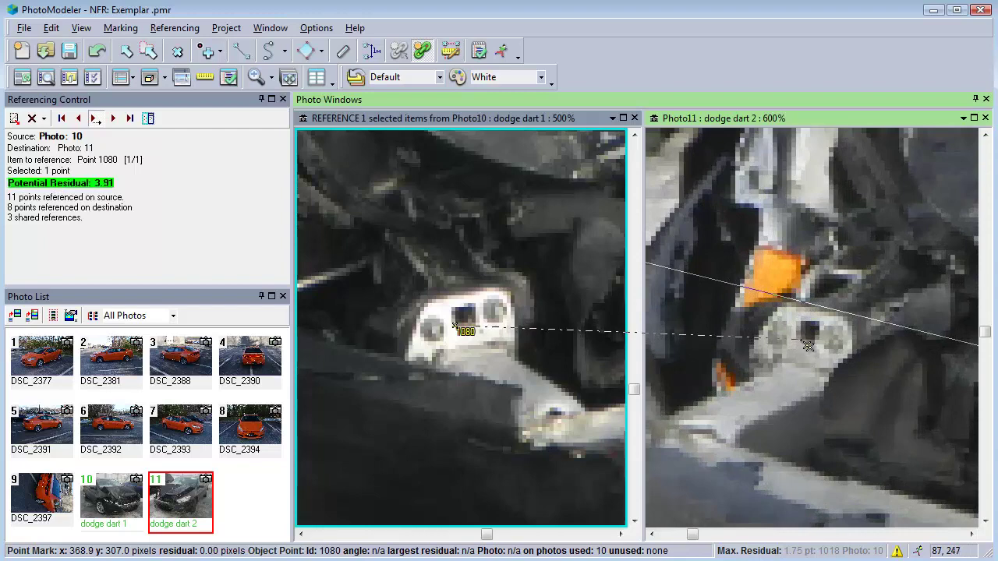
pyautogui.click(803, 343)
pyautogui.scroll(-3, 574, 373)
pyautogui.scroll(3, 574, 373)
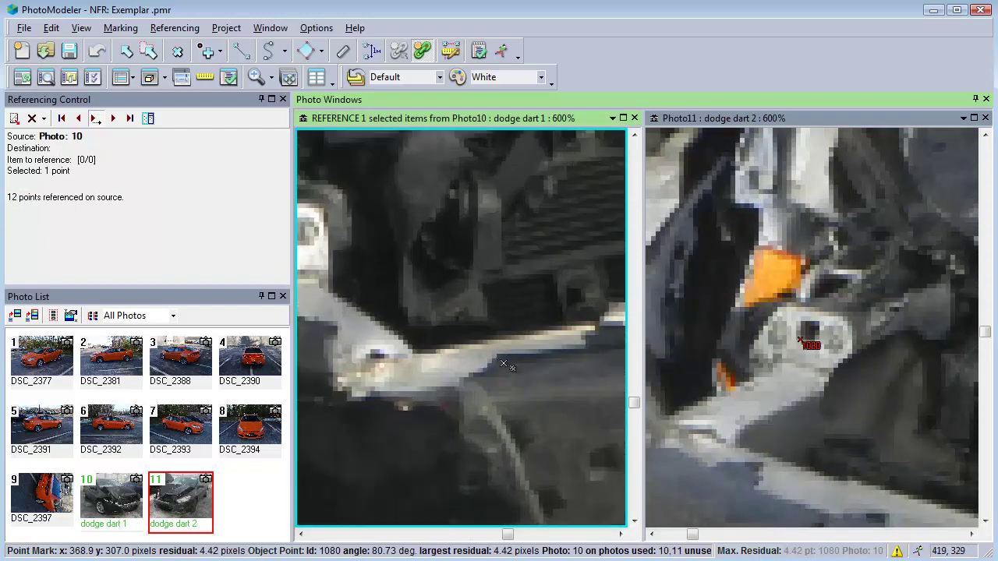
# Reference new bumper points 1082 and 1084 from dodge dart 1 onto dodge dart 2.
pyautogui.click(497, 359)
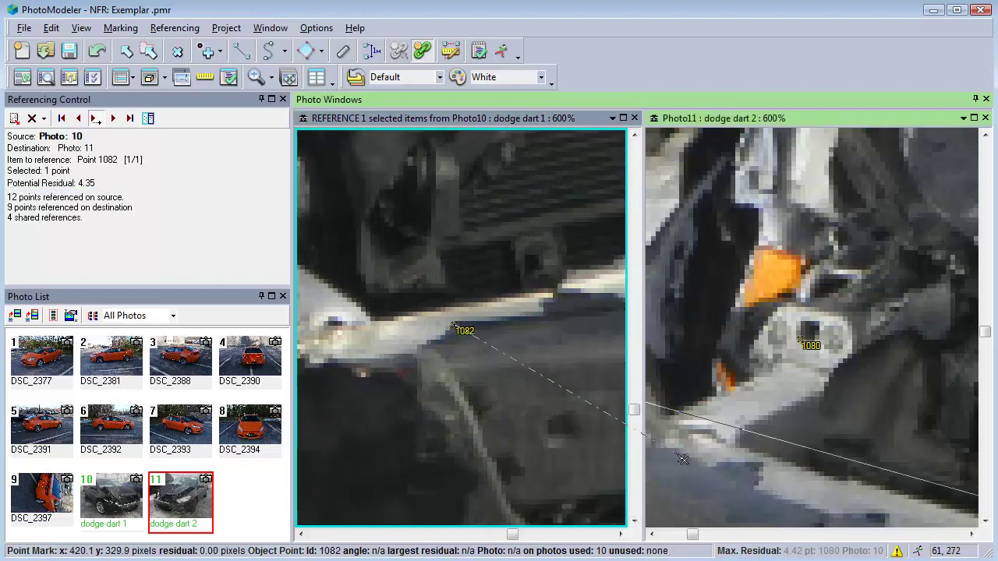
pyautogui.click(676, 452)
pyautogui.scroll(-4, 575, 328)
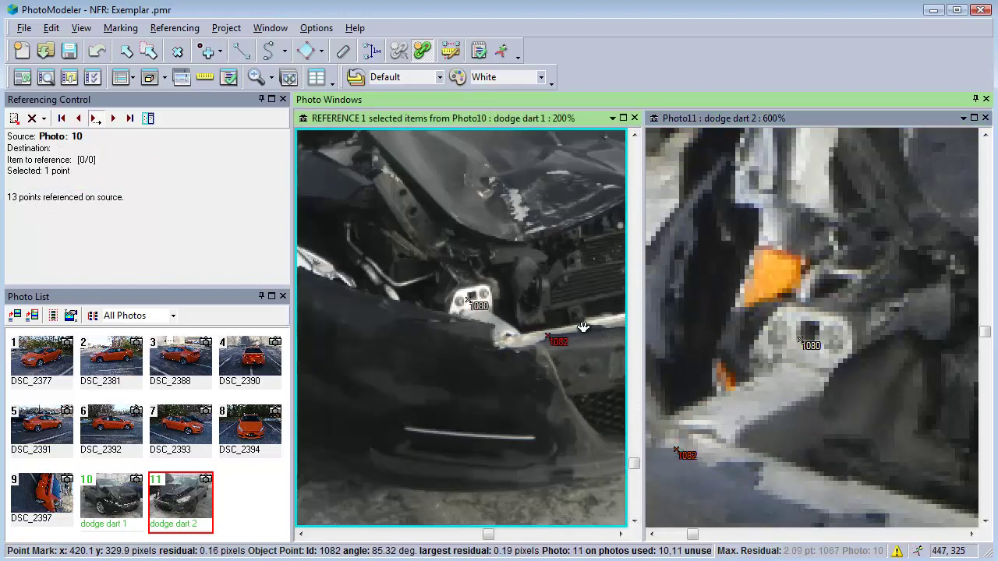
pyautogui.scroll(3, 528, 324)
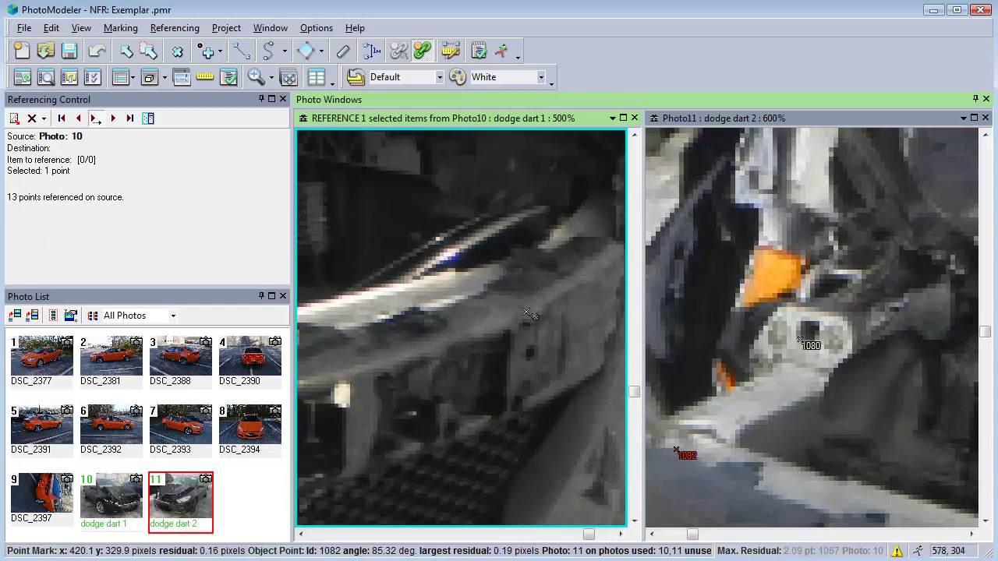
pyautogui.click(492, 290)
pyautogui.scroll(-3, 892, 456)
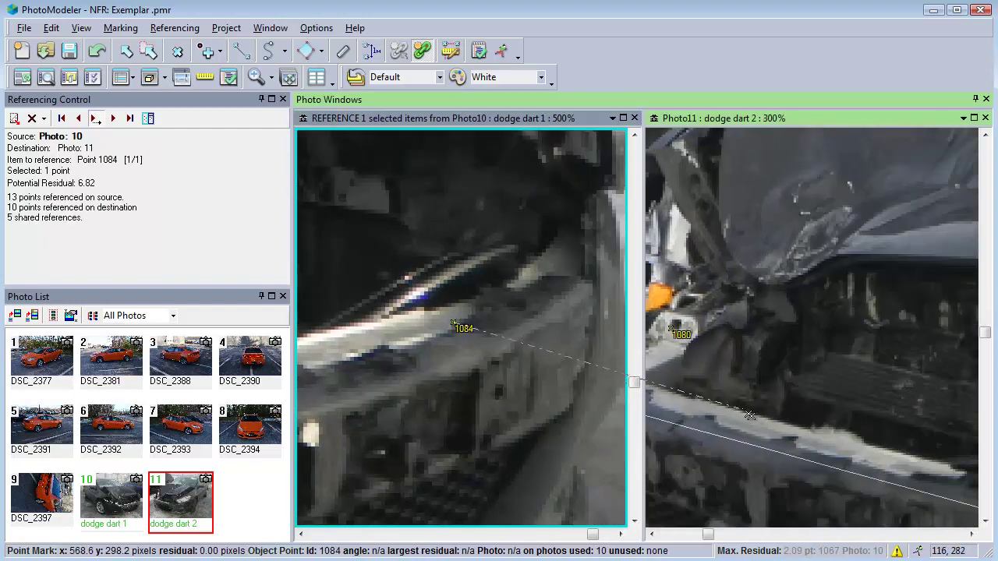
pyautogui.scroll(4, 850, 456)
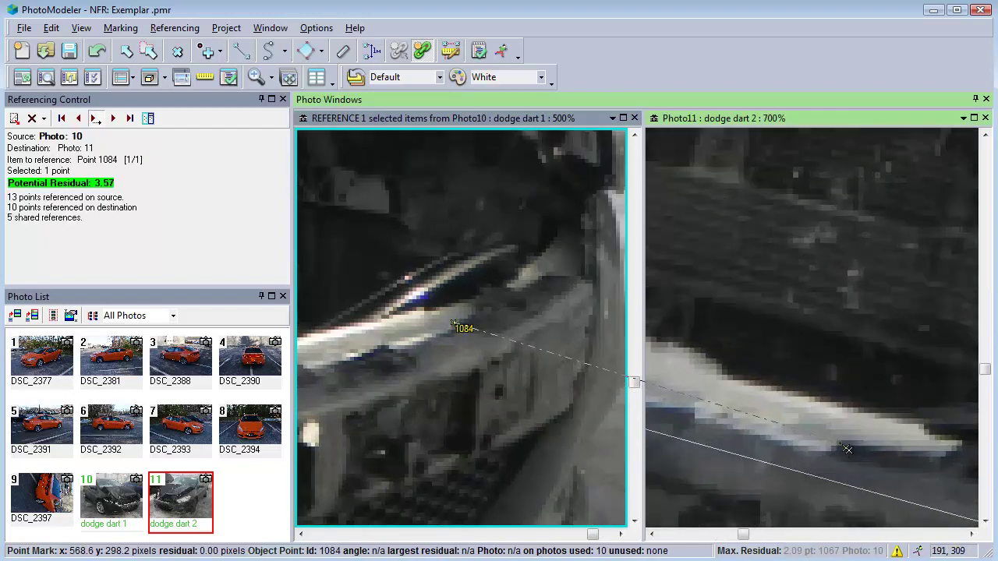
pyautogui.click(840, 446)
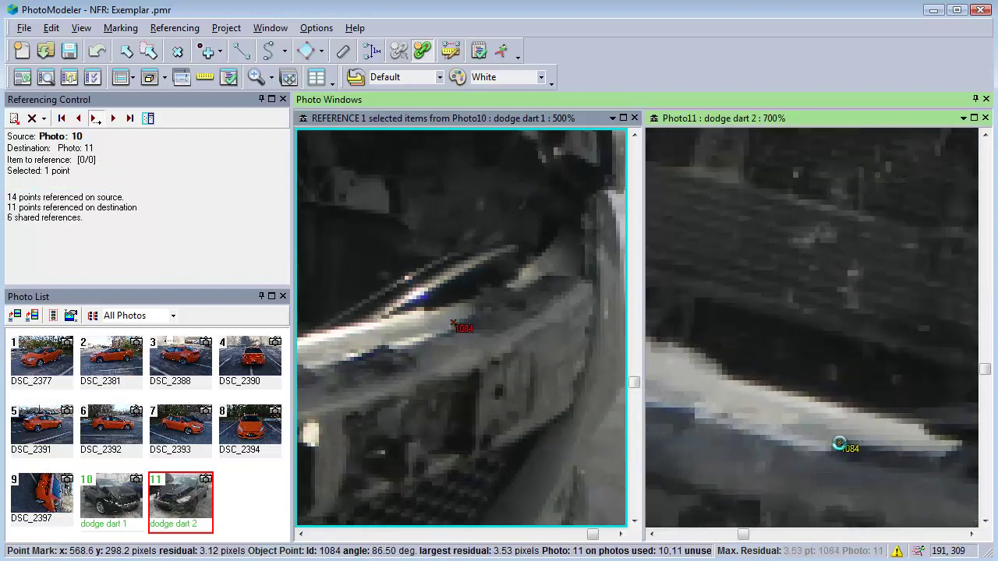
# Reference new point 1086 onto dodge dart 2, then select point 1079 on the grille.
pyautogui.click(548, 281)
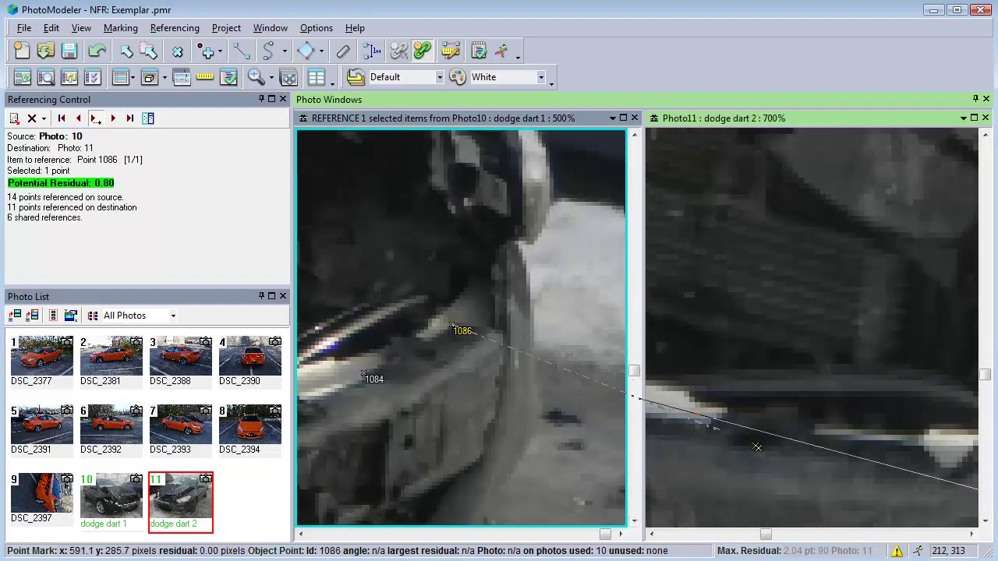
pyautogui.click(929, 455)
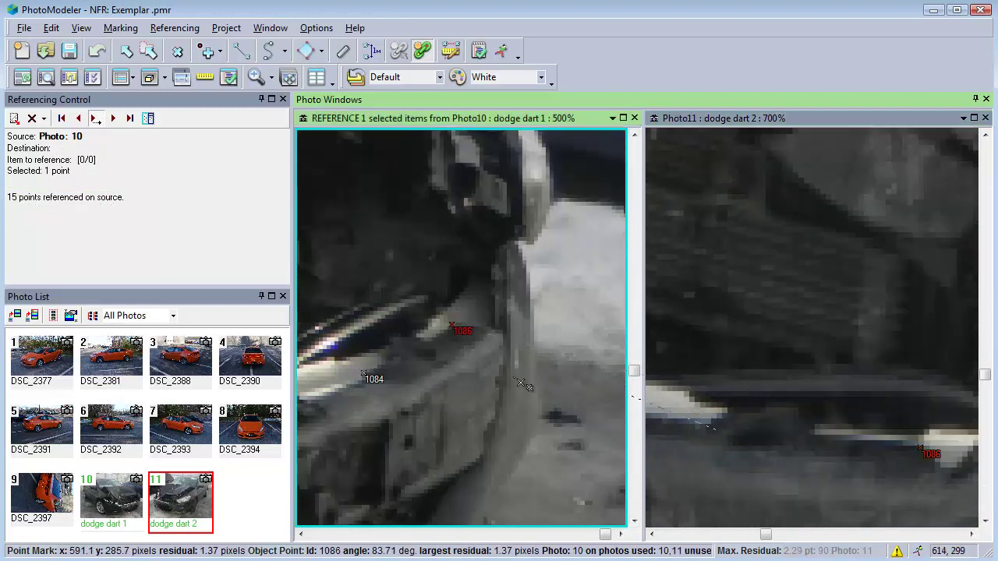
pyautogui.scroll(-3, 454, 380)
pyautogui.scroll(2, 455, 381)
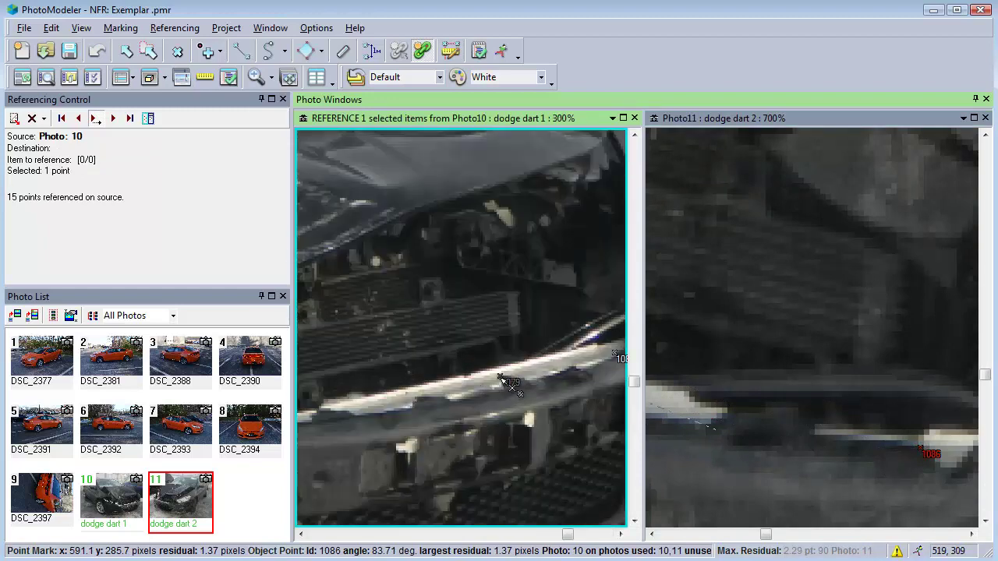
pyautogui.click(502, 379)
pyautogui.scroll(-2, 690, 407)
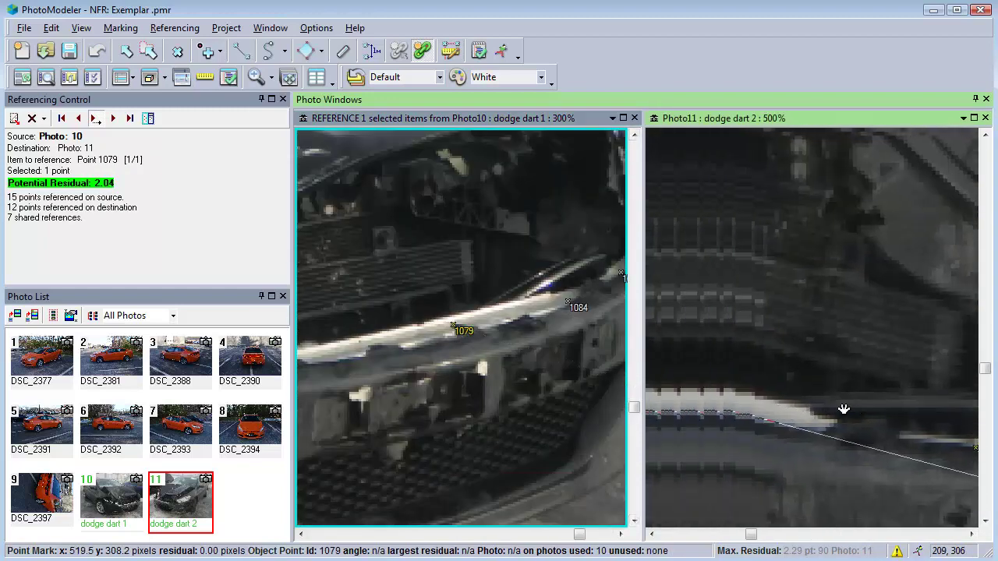
# Reference point 1079 on dodge dart 2's grille and add grille-bar point 1089 on both photos.
pyautogui.moveTo(866, 410); pyautogui.dragTo(867, 371, button='middle')
pyautogui.click(863, 374)
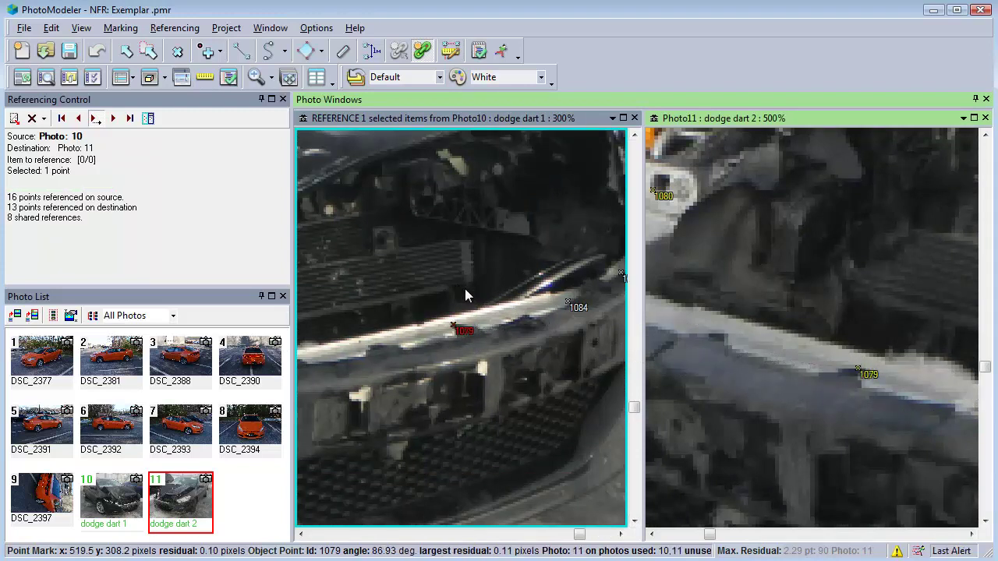
pyautogui.click(383, 355)
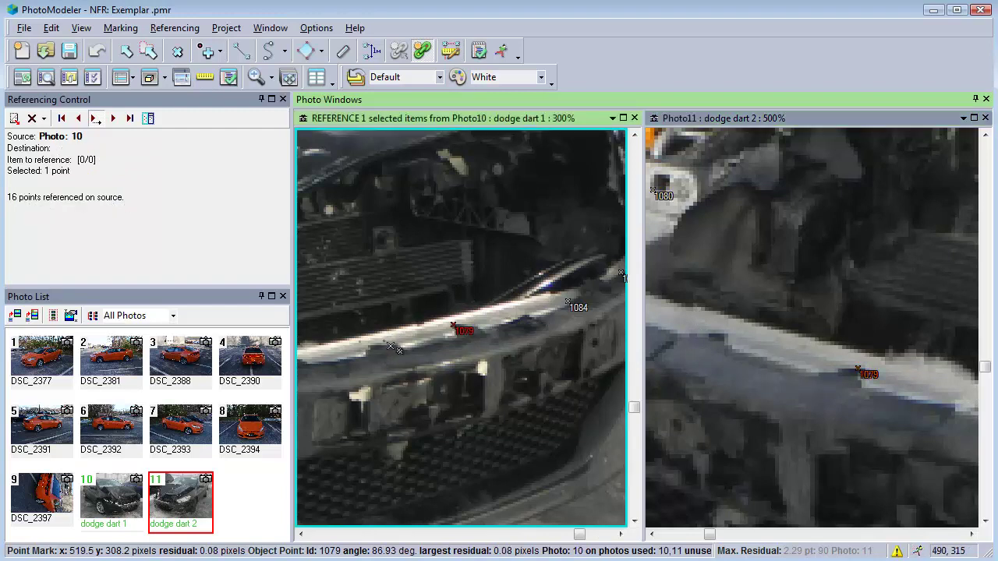
pyautogui.click(381, 351)
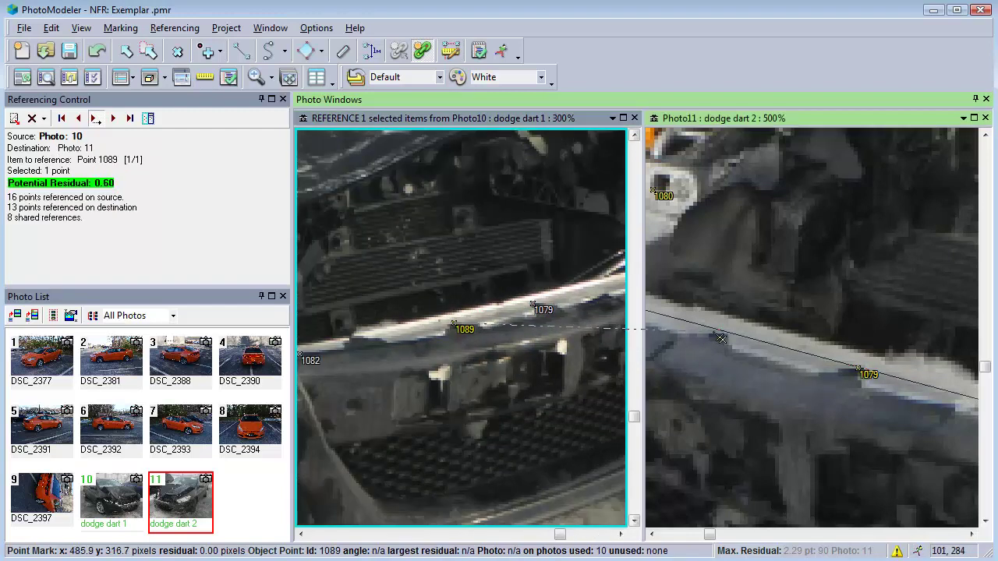
pyautogui.click(725, 337)
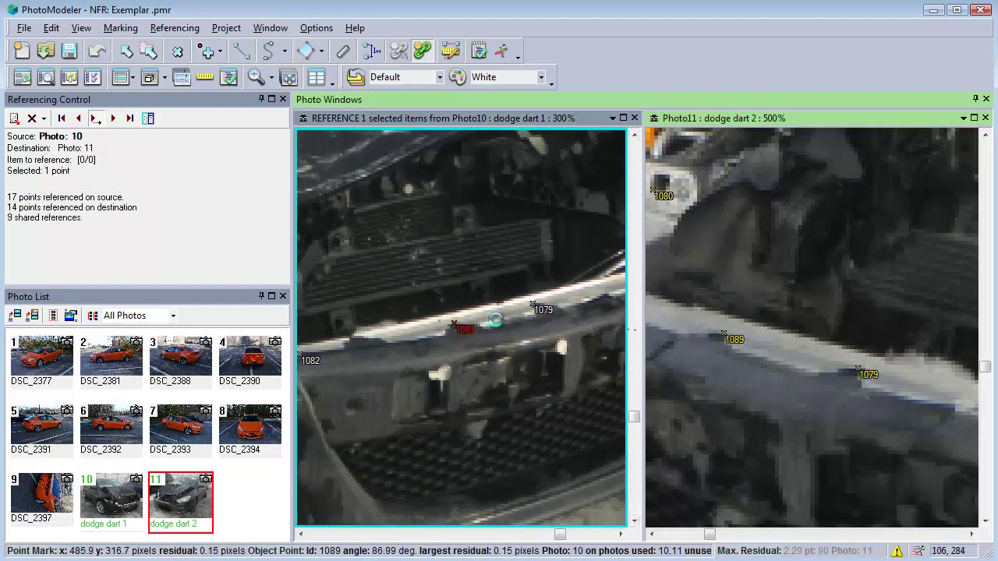
# Select point 1078 at the hood crease on dodge dart 1 for referencing.
pyautogui.scroll(-3, 369, 265)
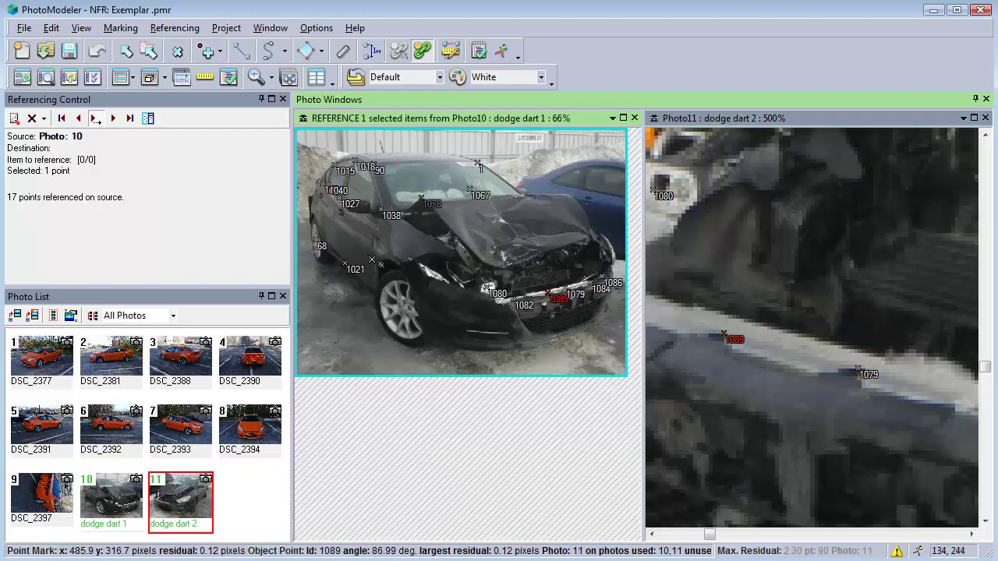
pyautogui.scroll(2, 416, 242)
pyautogui.click(468, 238)
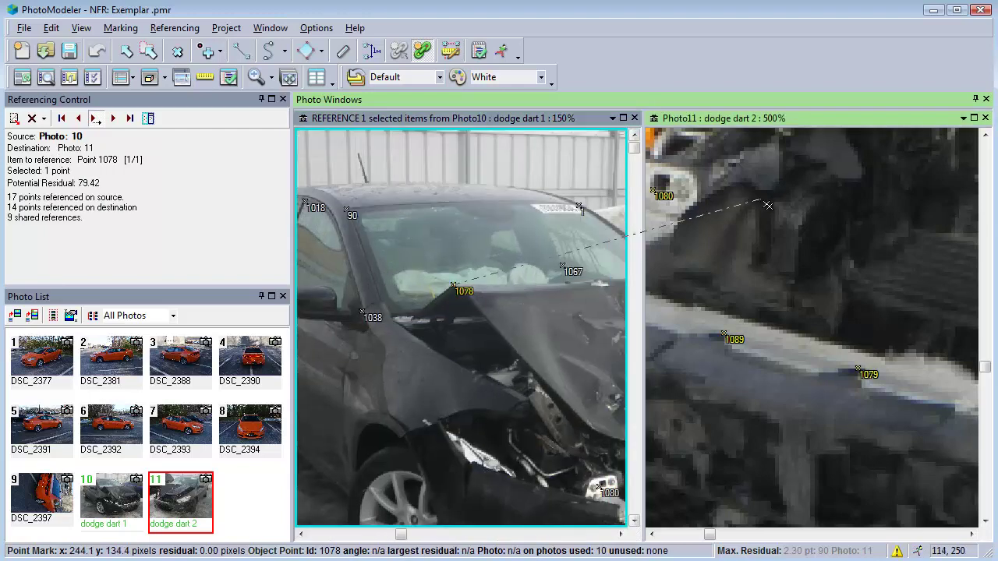
pyautogui.scroll(-4, 769, 204)
pyautogui.scroll(4, 786, 183)
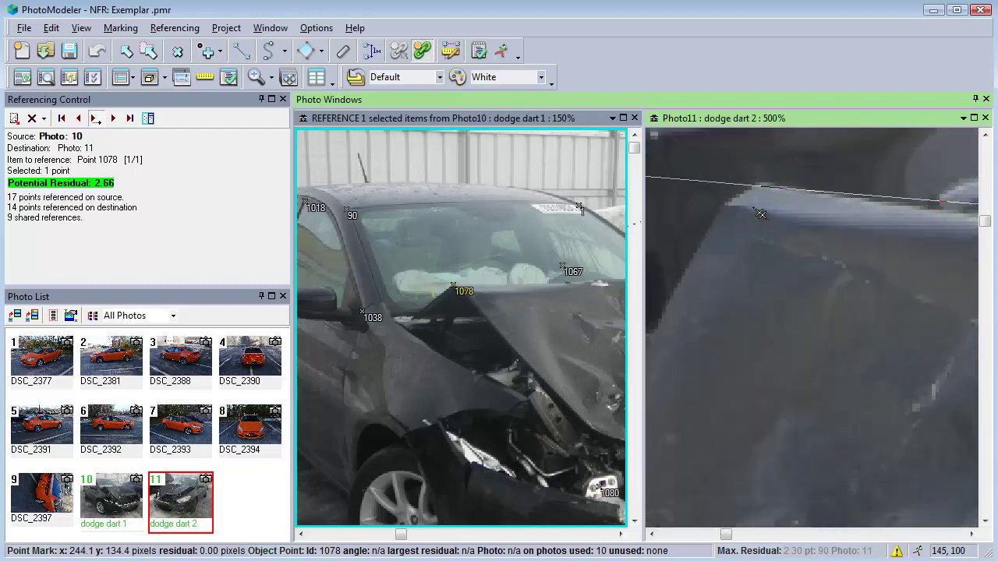
# Reference point 1078 on dodge dart 2 and add point 1092 beside it on both photos.
pyautogui.click(757, 187)
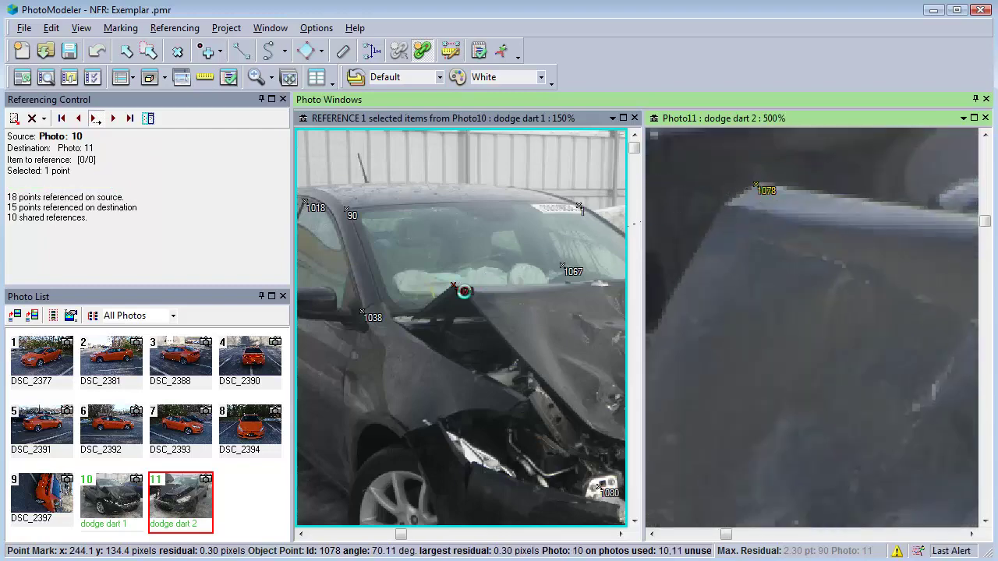
pyautogui.scroll(3, 482, 317)
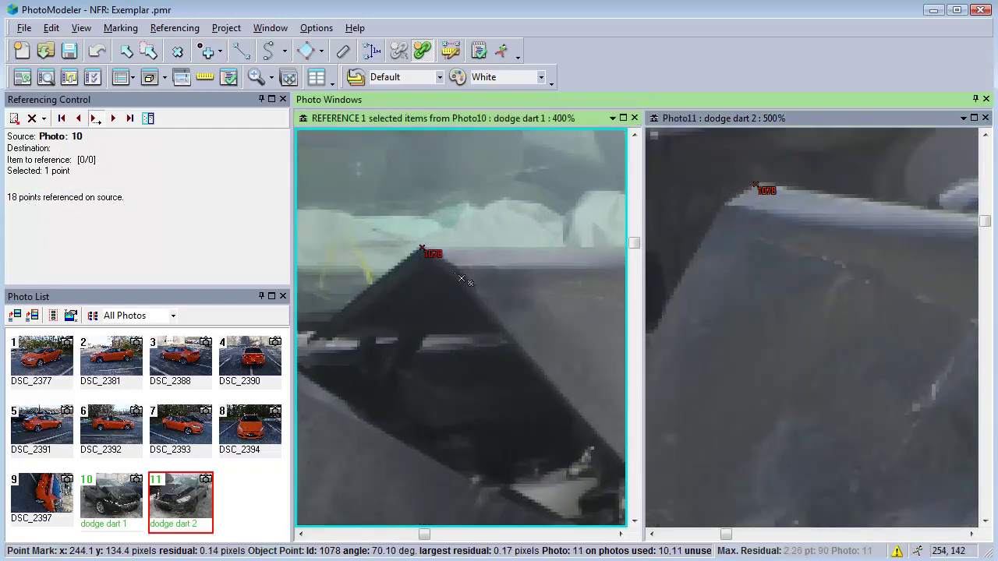
pyautogui.click(463, 273)
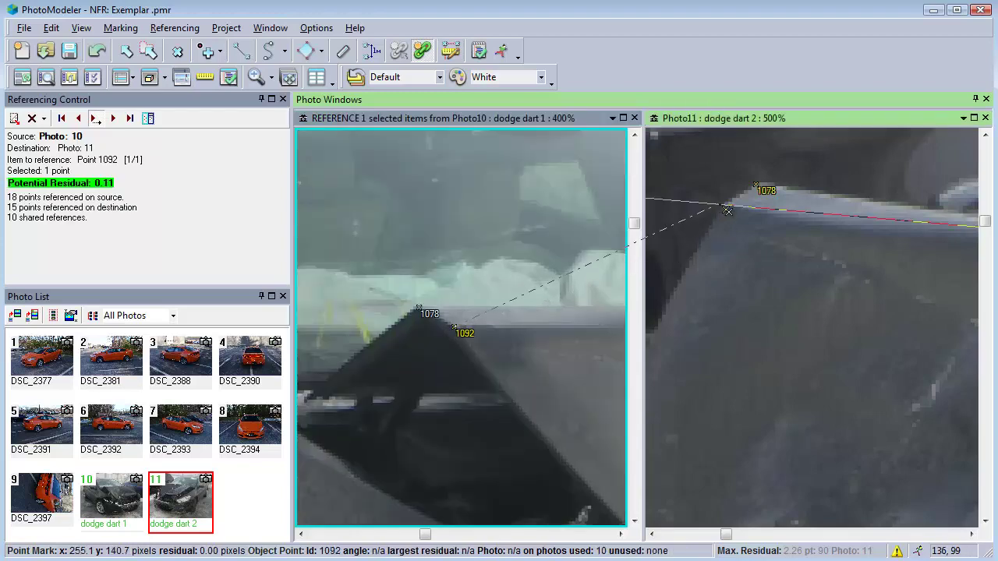
pyautogui.click(720, 205)
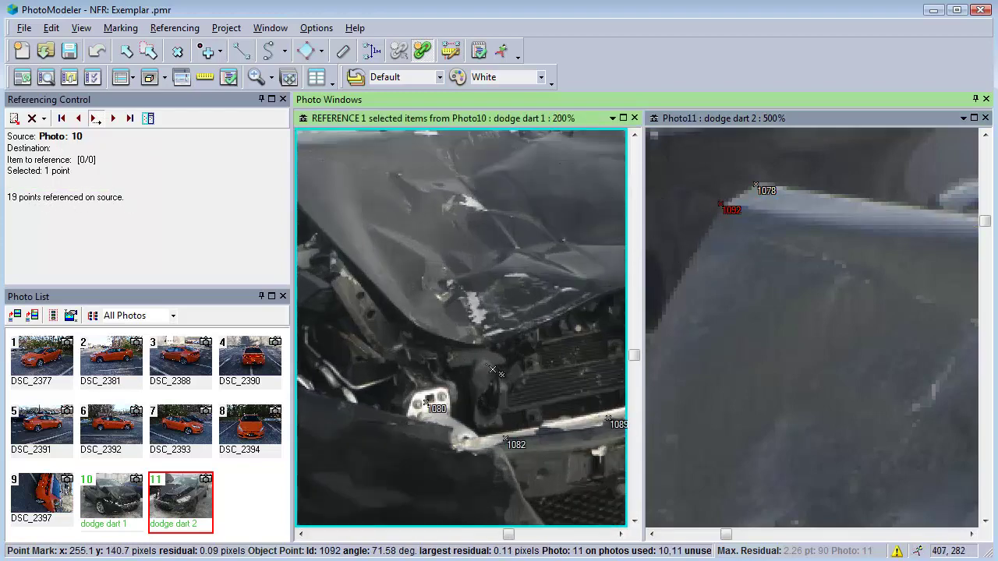
# Add points 1094 and 1096 under the crumpled hood on both dodge dart photos.
pyautogui.scroll(3, 493, 369)
pyautogui.click(453, 324)
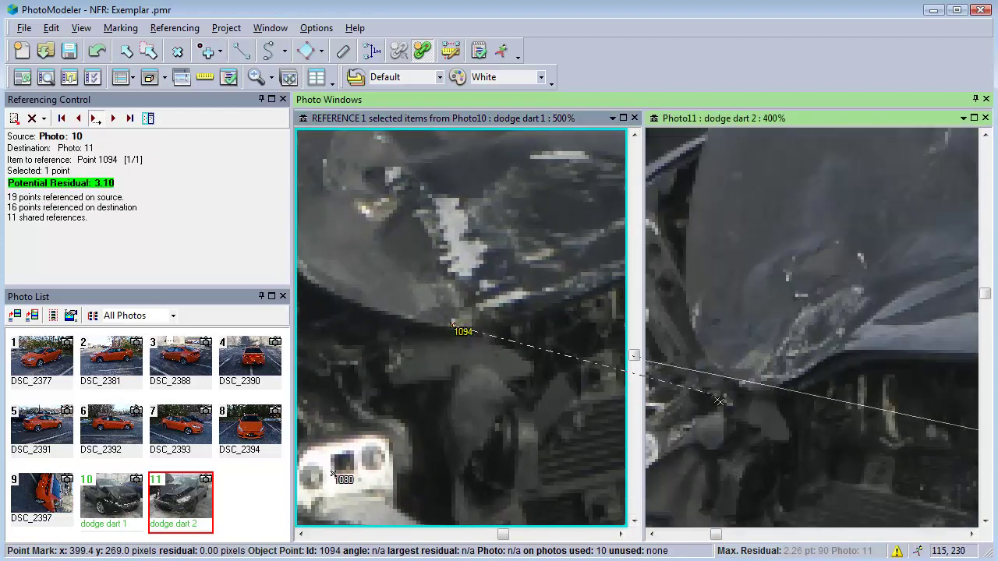
pyautogui.scroll(3, 704, 405)
pyautogui.click(733, 383)
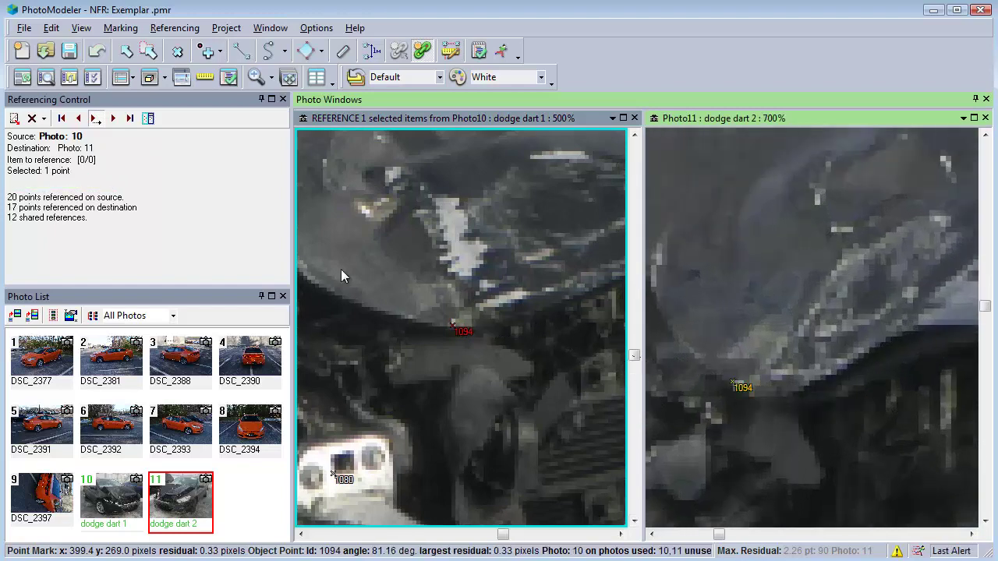
pyautogui.scroll(-1, 340, 277)
pyautogui.click(454, 326)
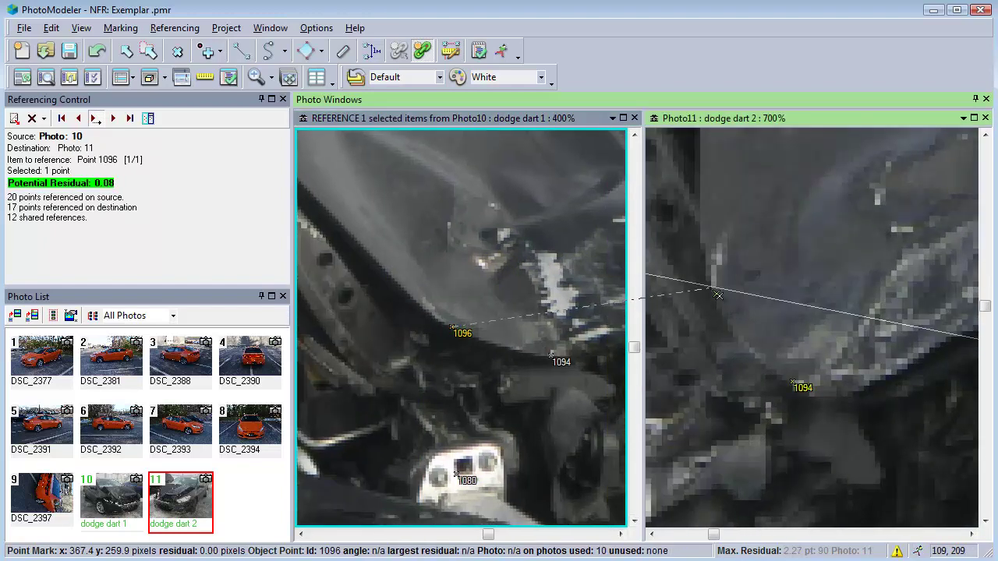
pyautogui.click(718, 294)
# Add point 1098 at the fender edge and 1100 along the hood edge on both photos.
pyautogui.scroll(-3, 507, 322)
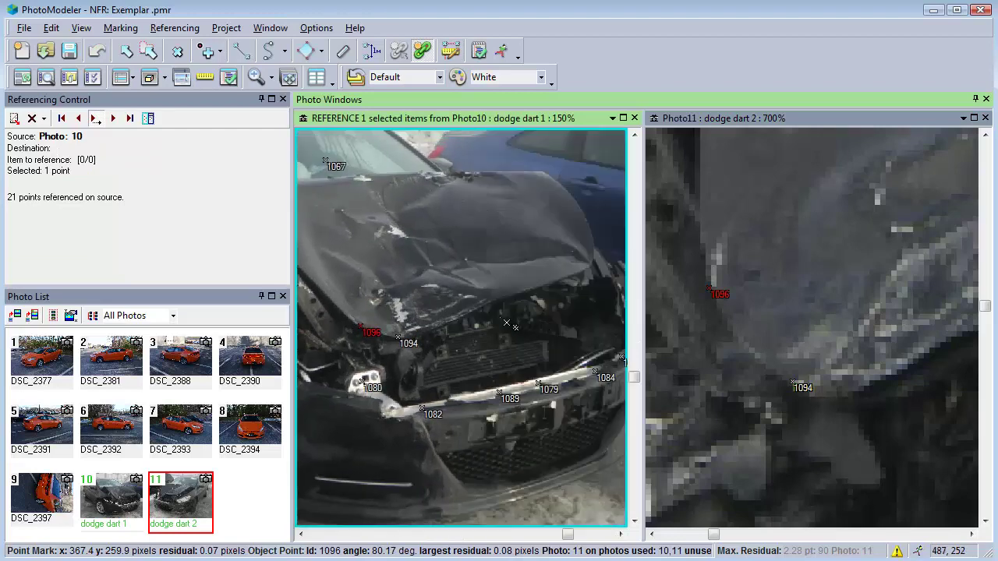
pyautogui.scroll(3, 507, 322)
pyautogui.scroll(-2, 538, 289)
pyautogui.scroll(1, 548, 276)
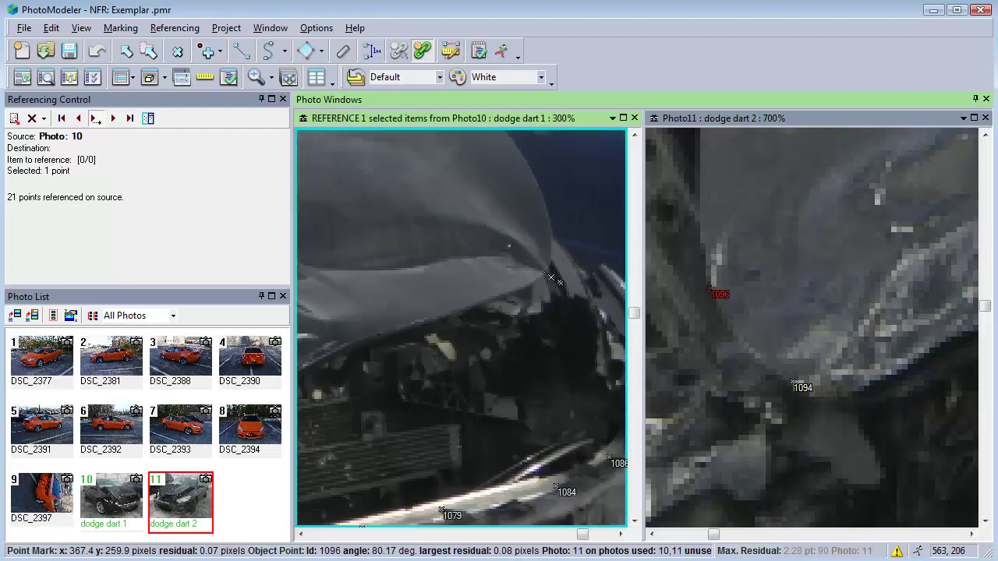
pyautogui.click(552, 278)
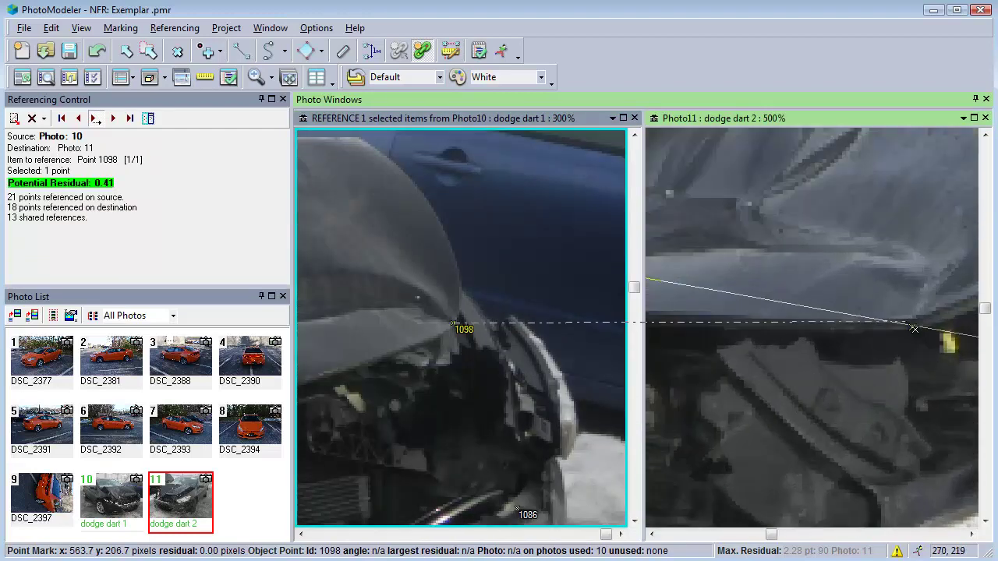
pyautogui.click(905, 321)
pyautogui.scroll(-1, 436, 257)
pyautogui.scroll(2, 429, 238)
pyautogui.click(428, 237)
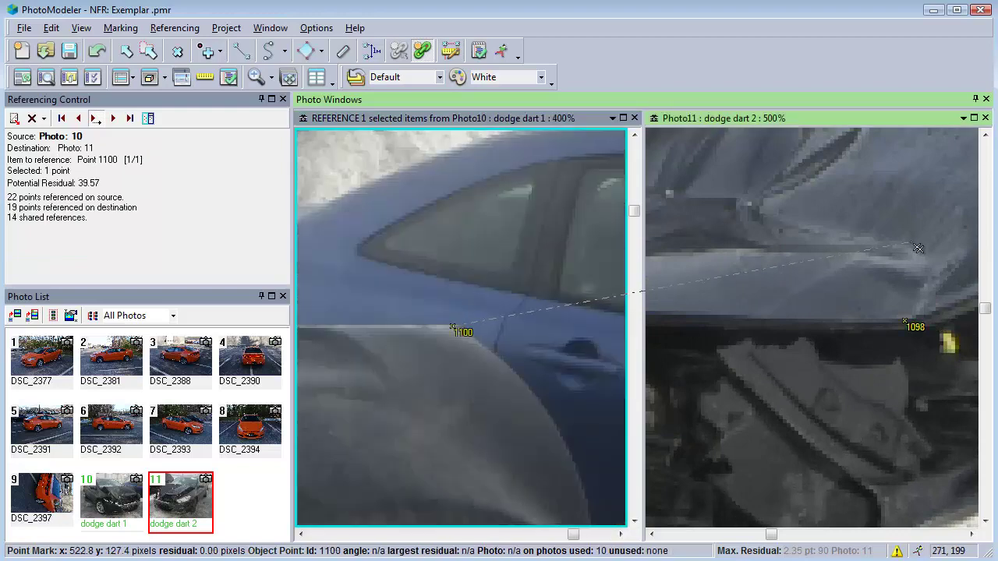
pyautogui.scroll(-3, 918, 250)
pyautogui.scroll(4, 803, 281)
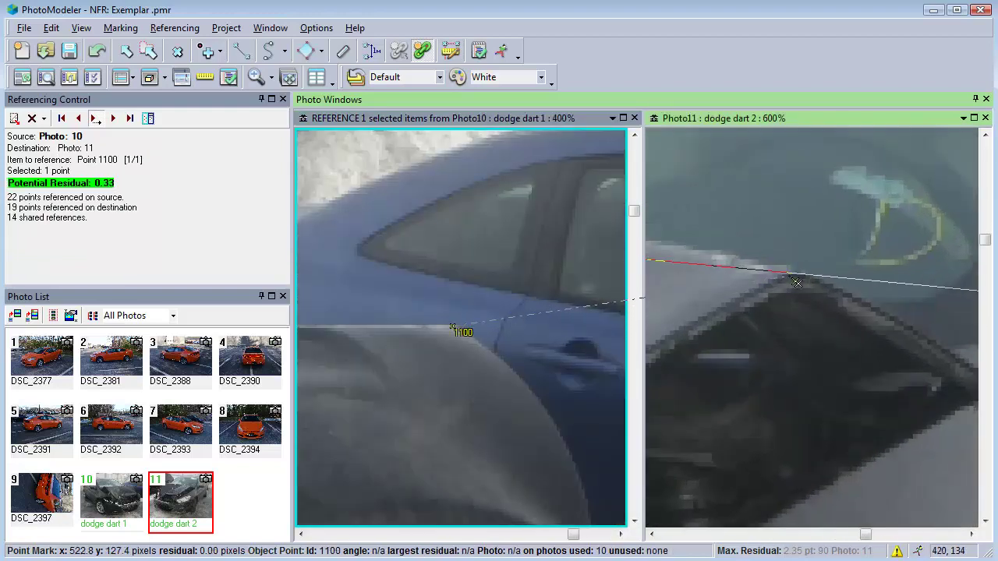
pyautogui.click(796, 283)
pyautogui.scroll(-2, 748, 361)
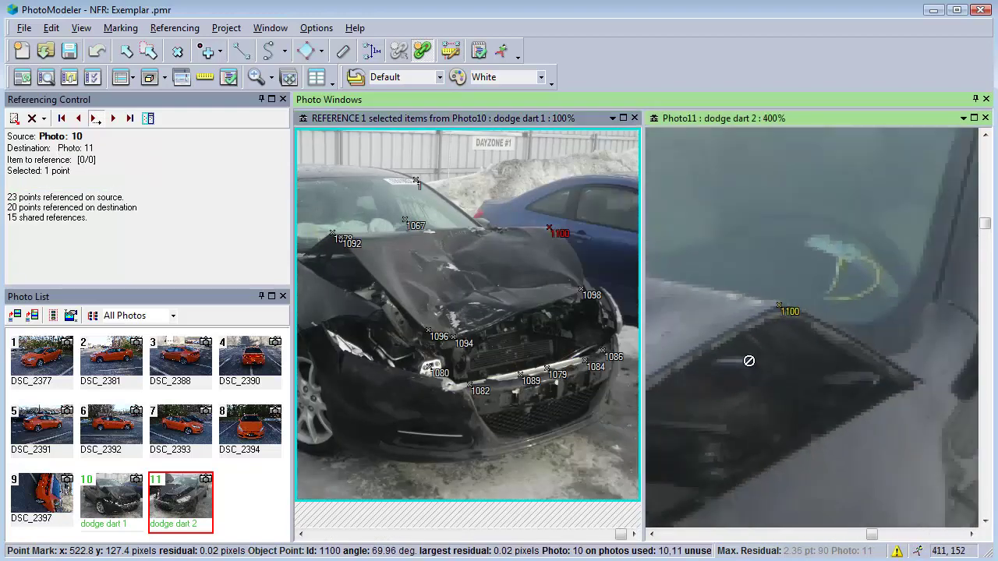
# Mark points 1102 and 1104 on dodge dart 1 and reference 1104 on dodge dart 2.
pyautogui.scroll(-3, 748, 361)
pyautogui.scroll(1, 533, 336)
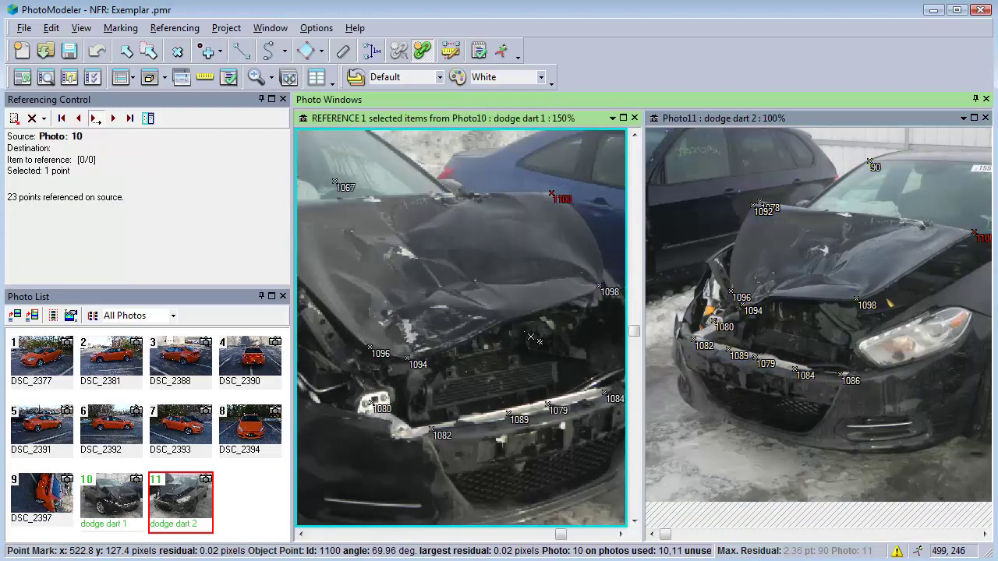
pyautogui.scroll(3, 531, 337)
pyautogui.click(501, 300)
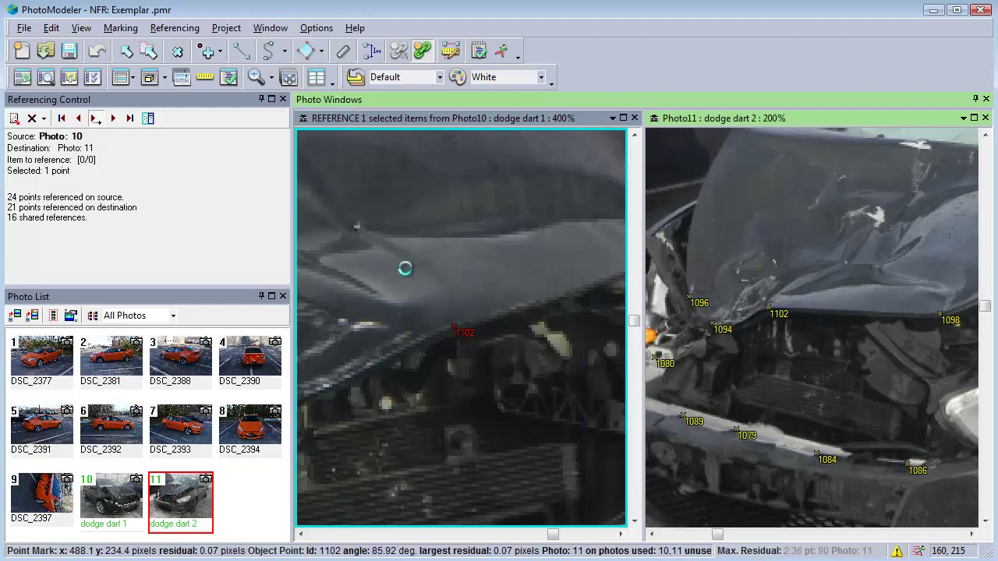
pyautogui.scroll(2, 414, 263)
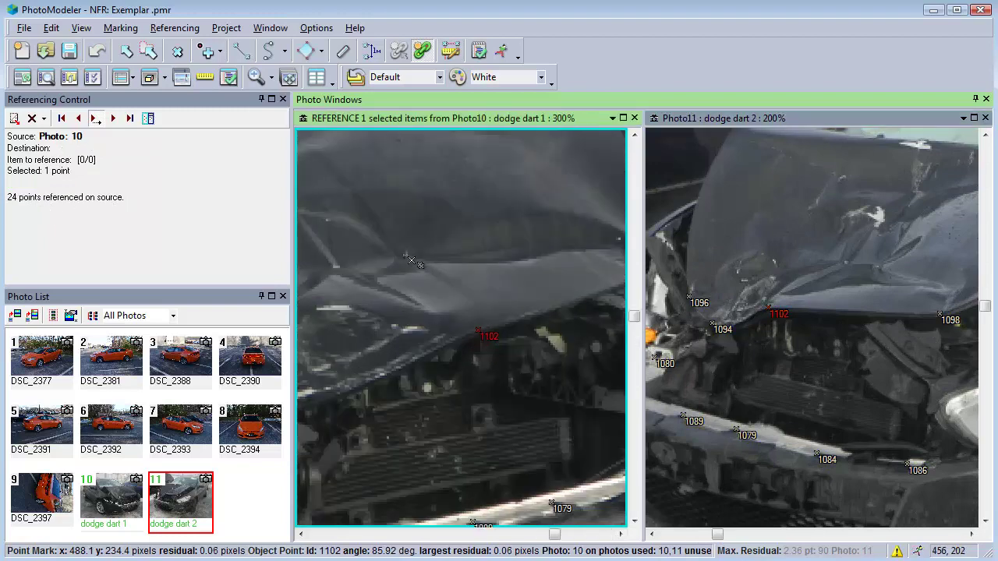
pyautogui.click(411, 261)
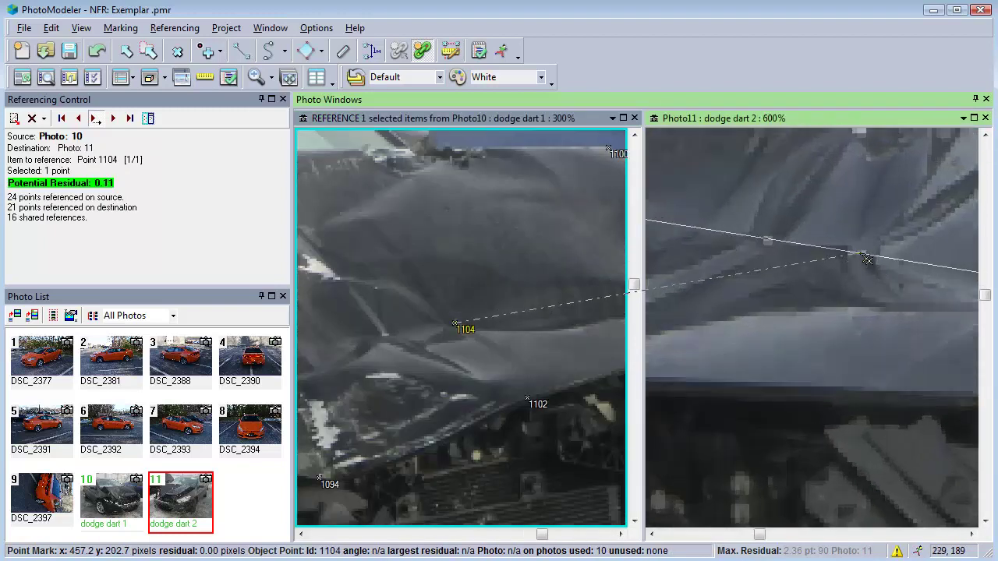
pyautogui.click(868, 260)
# Reference points 1106 and 1108 on dodge dart 2, then close the Referencing Control.
pyautogui.click(767, 241)
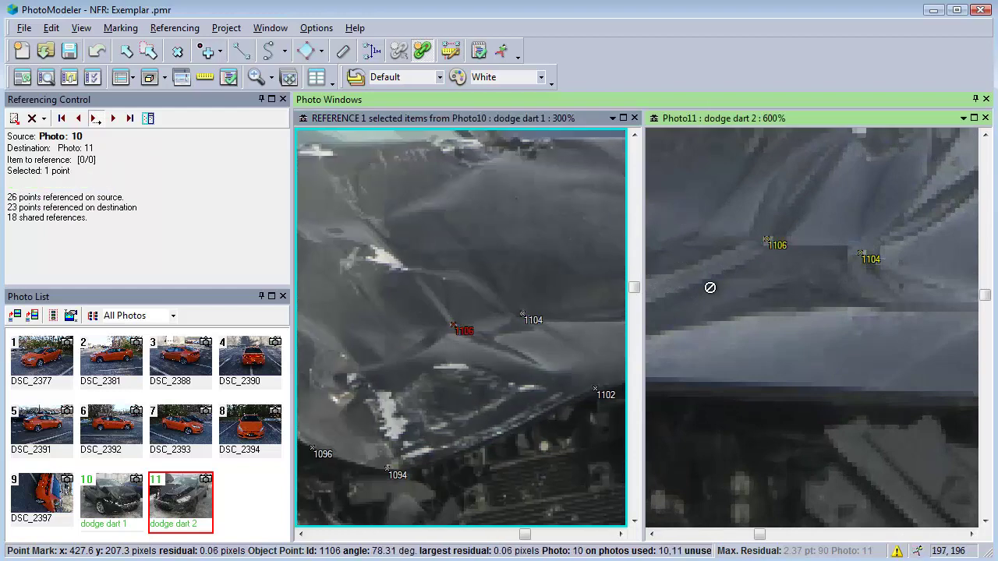
pyautogui.click(378, 250)
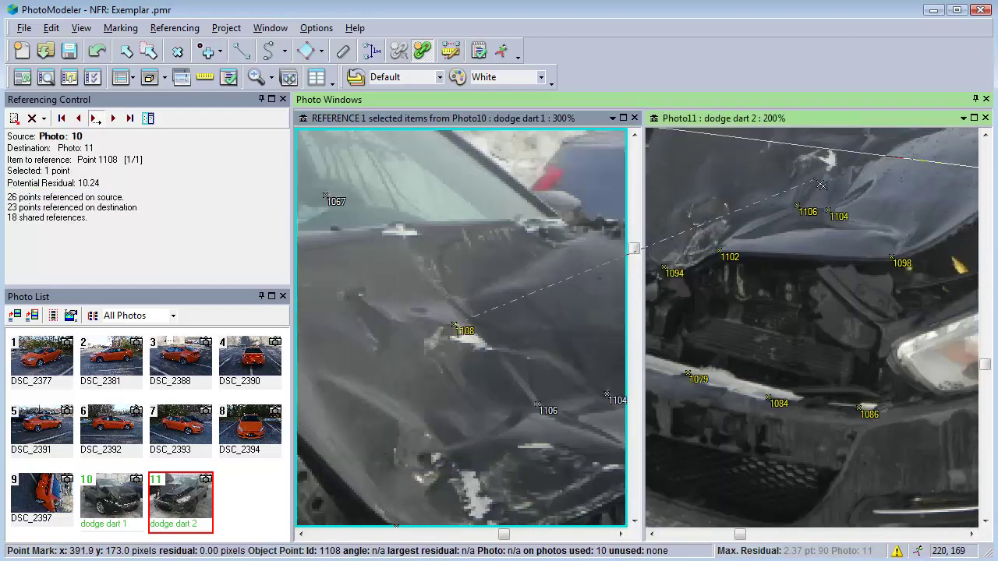
pyautogui.click(849, 191)
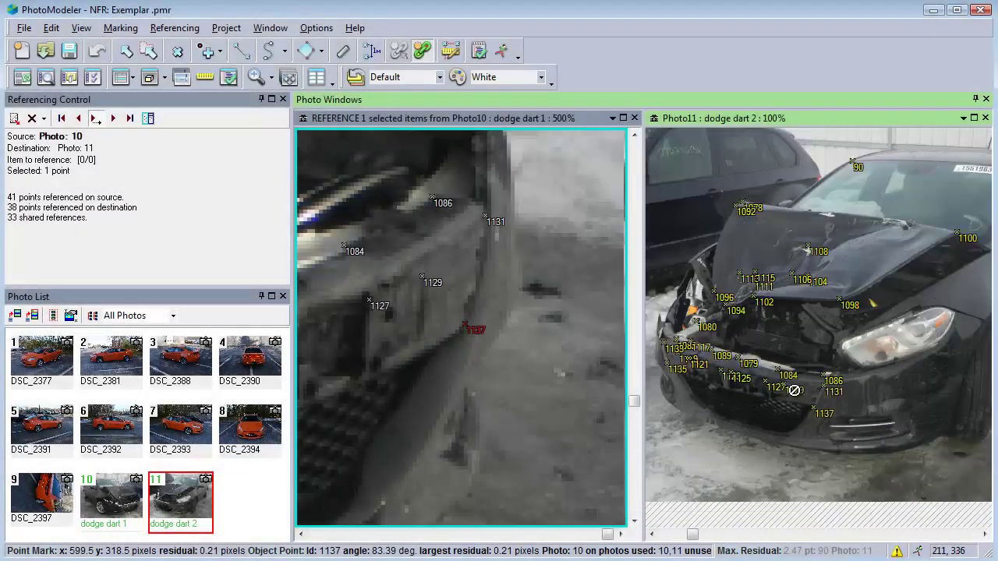
pyautogui.scroll(-1, 793, 389)
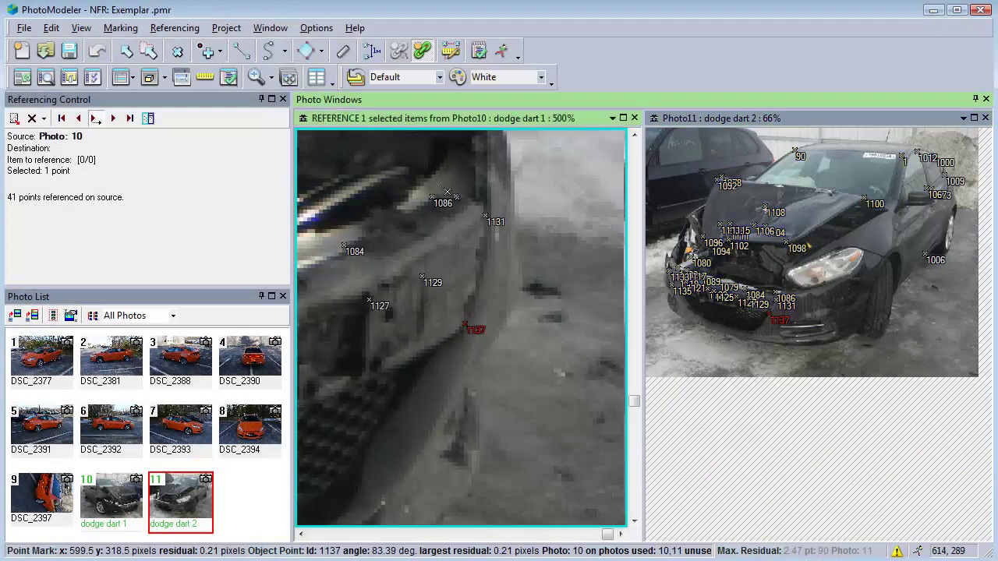
pyautogui.click(282, 99)
pyautogui.scroll(-3, 434, 256)
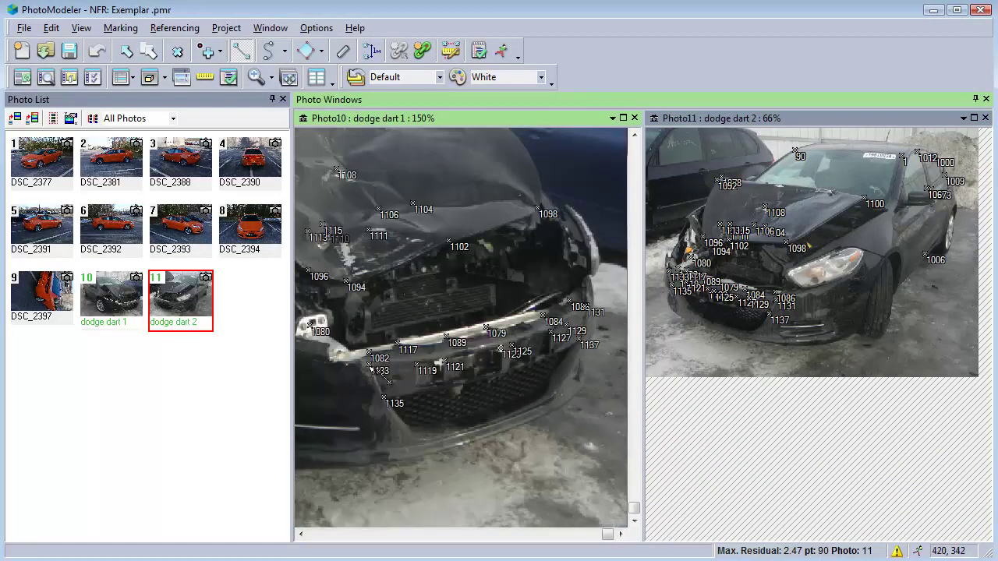
# Draw the bumper damage line through points 1133, 1119, 1121, 1125, 1127, 1129 and 1131.
pyautogui.moveTo(371, 366); pyautogui.dragTo(429, 376)
pyautogui.click(419, 366)
pyautogui.click(440, 363)
pyautogui.click(508, 355)
pyautogui.click(552, 334)
pyautogui.click(573, 329)
pyautogui.scroll(2, 602, 325)
pyautogui.click(586, 298)
pyautogui.rightClick(594, 357)
pyautogui.click(615, 361)
# Draw the hood edge line through points 1078, 1096, 1094, 1102, 1098 and 1100.
pyautogui.scroll(-3, 441, 281)
pyautogui.scroll(3, 343, 256)
pyautogui.click(340, 227)
pyautogui.scroll(-3, 370, 245)
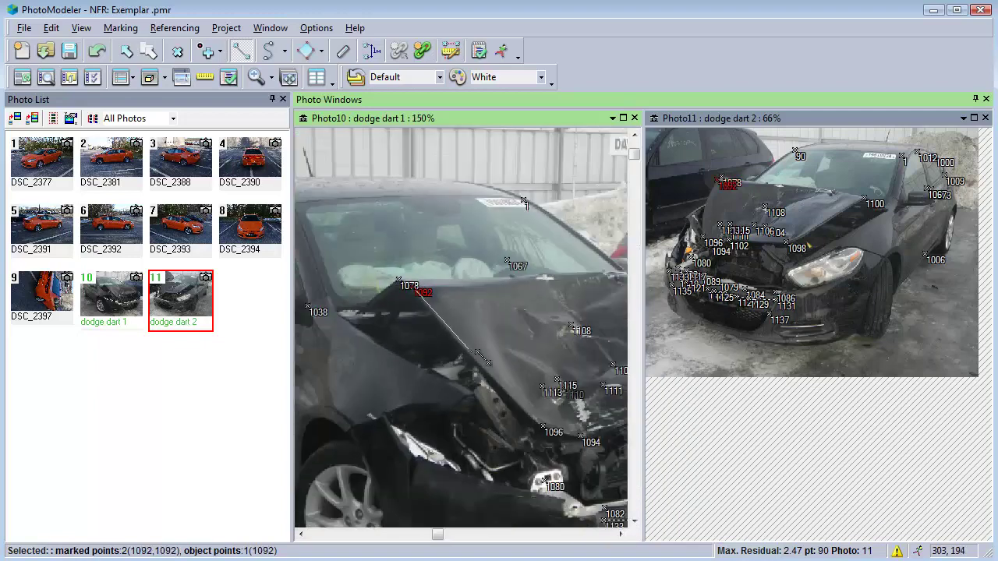
pyautogui.scroll(2, 545, 429)
pyautogui.click(552, 438)
pyautogui.click(604, 447)
pyautogui.scroll(-2, 604, 421)
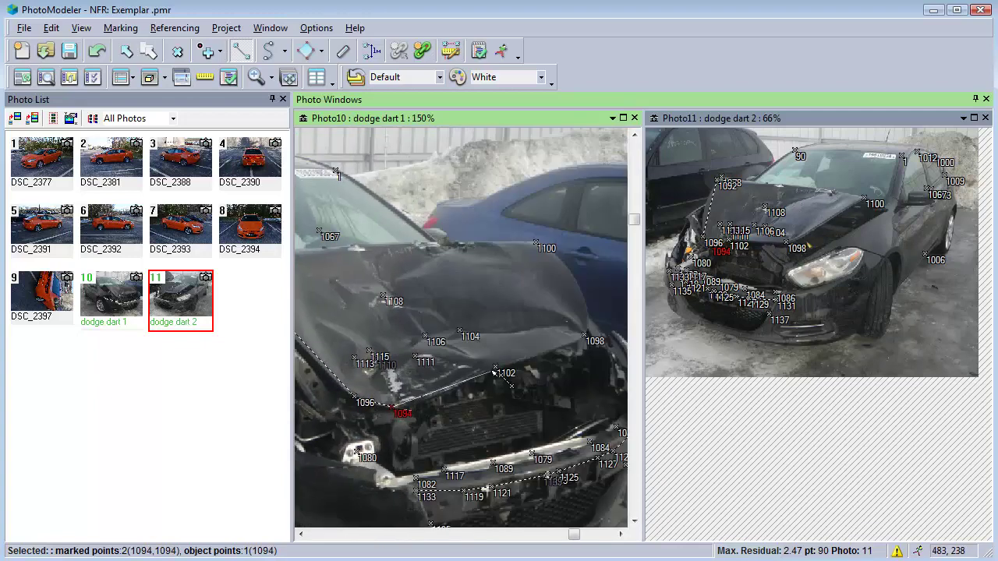
pyautogui.click(493, 372)
pyautogui.click(585, 338)
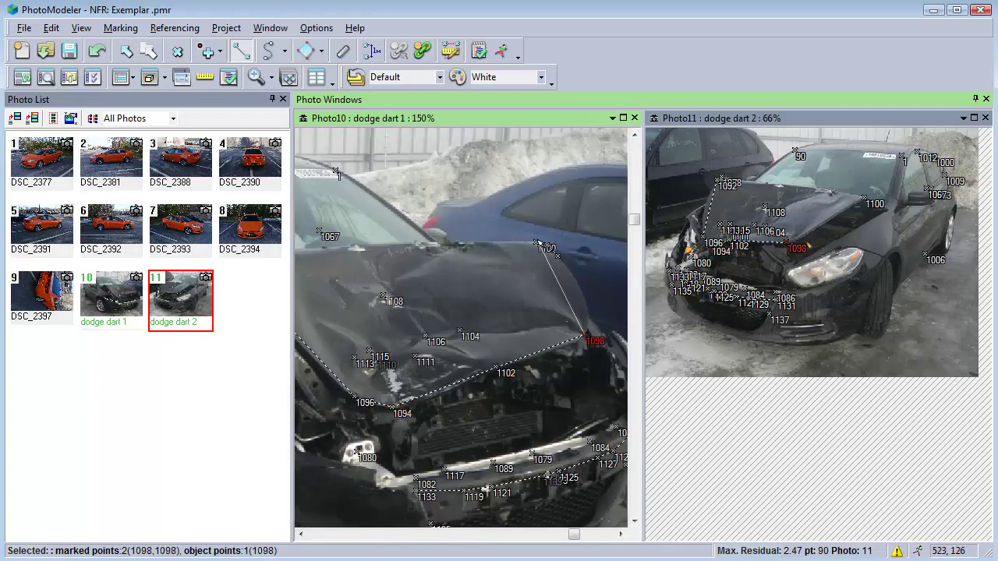
pyautogui.click(537, 244)
pyautogui.rightClick(525, 278)
pyautogui.click(547, 296)
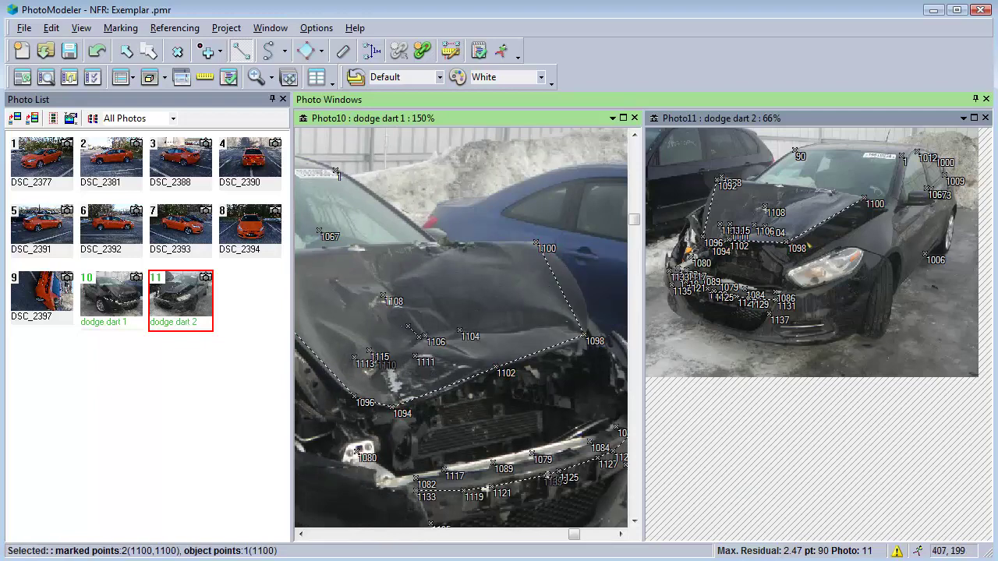
# Draw the hood crease line through points 1113, 1106, 1104 and 1098.
pyautogui.click(356, 358)
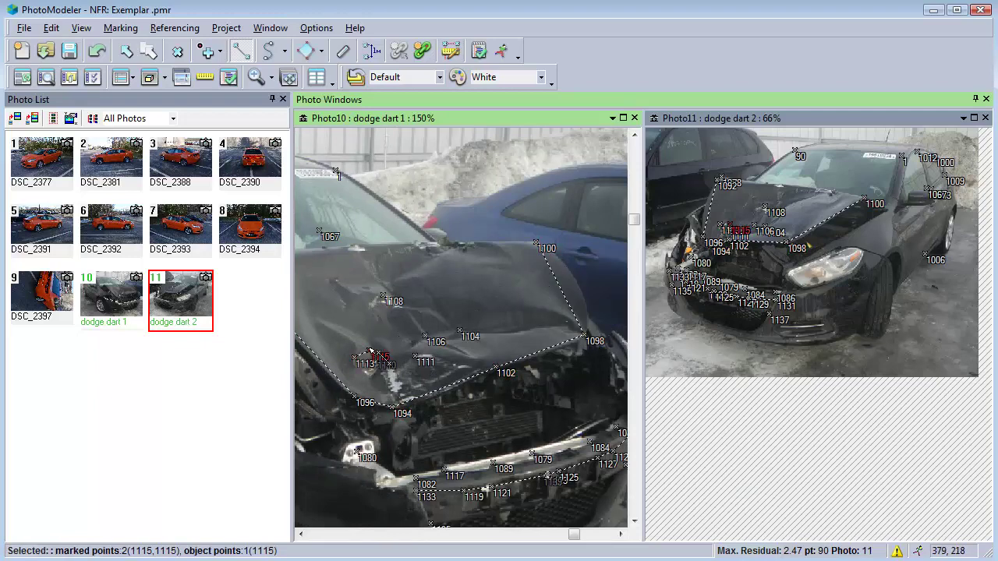
pyautogui.click(427, 337)
pyautogui.click(464, 333)
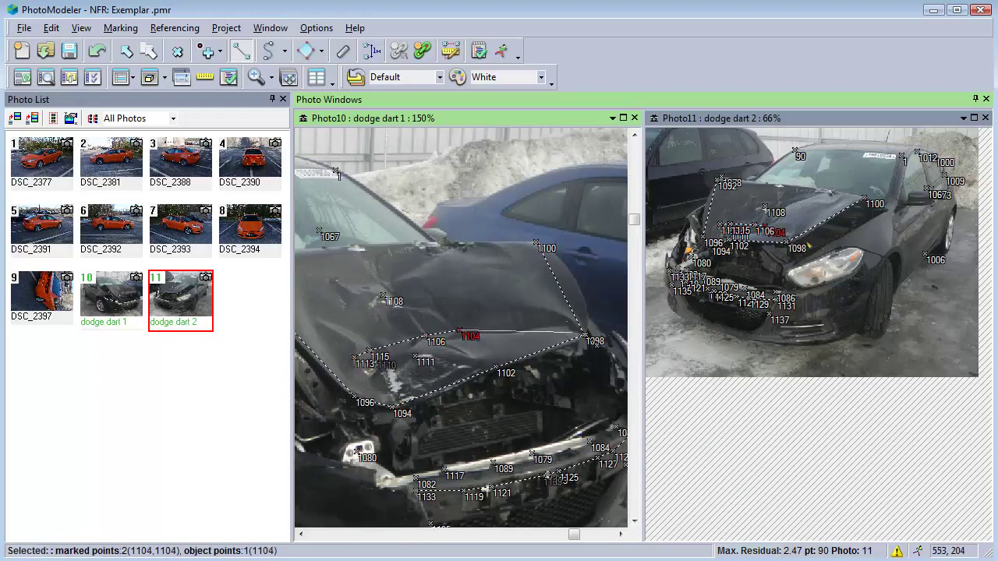
pyautogui.click(589, 337)
pyautogui.rightClick(516, 306)
pyautogui.click(546, 310)
pyautogui.scroll(-3, 413, 293)
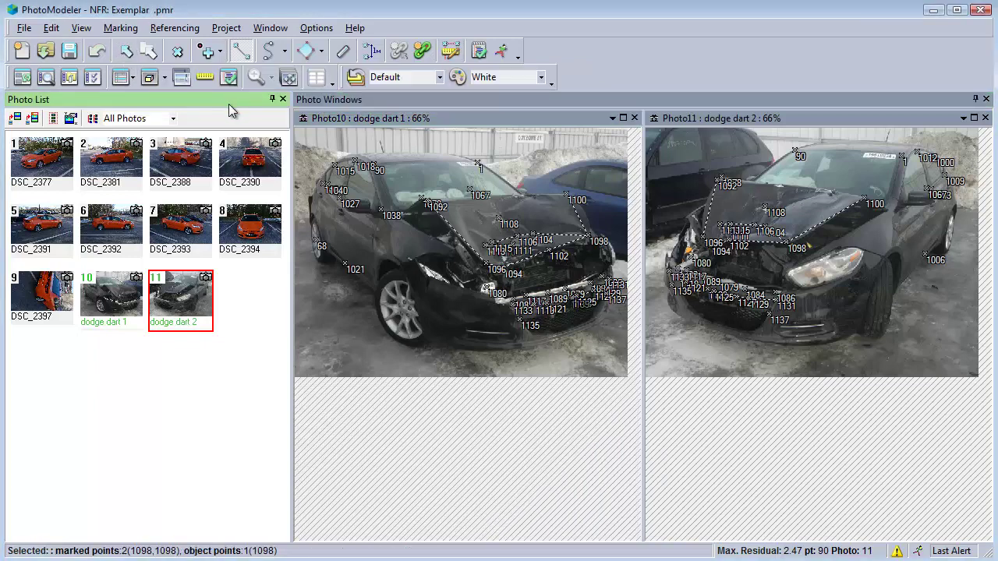
# Hide the point marks on the photos via Visibility on Photos.
pyautogui.click(45, 77)
pyautogui.click(83, 194)
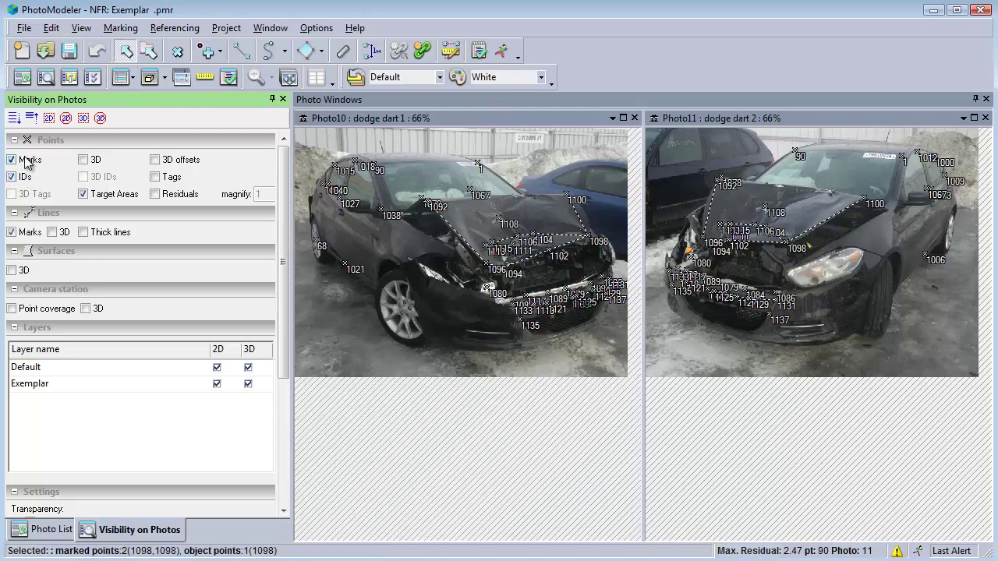
pyautogui.click(22, 159)
# Select all 17 lines and put them on a new layer named 'Damage'.
pyautogui.click(356, 262)
pyautogui.hotkey('ctrl', 'a')
pyautogui.click(356, 76)
pyautogui.click(373, 330)
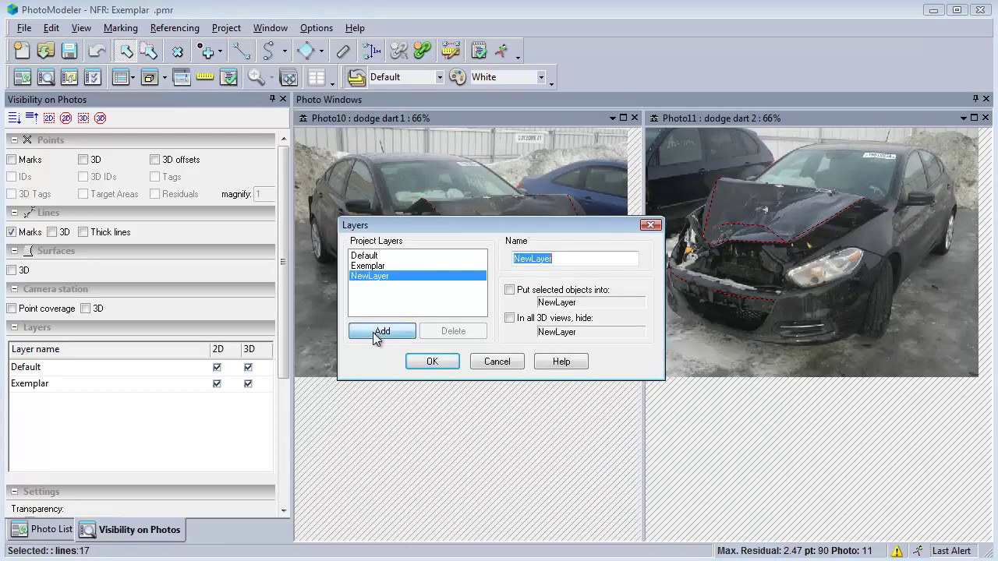
pyautogui.write('Damage')
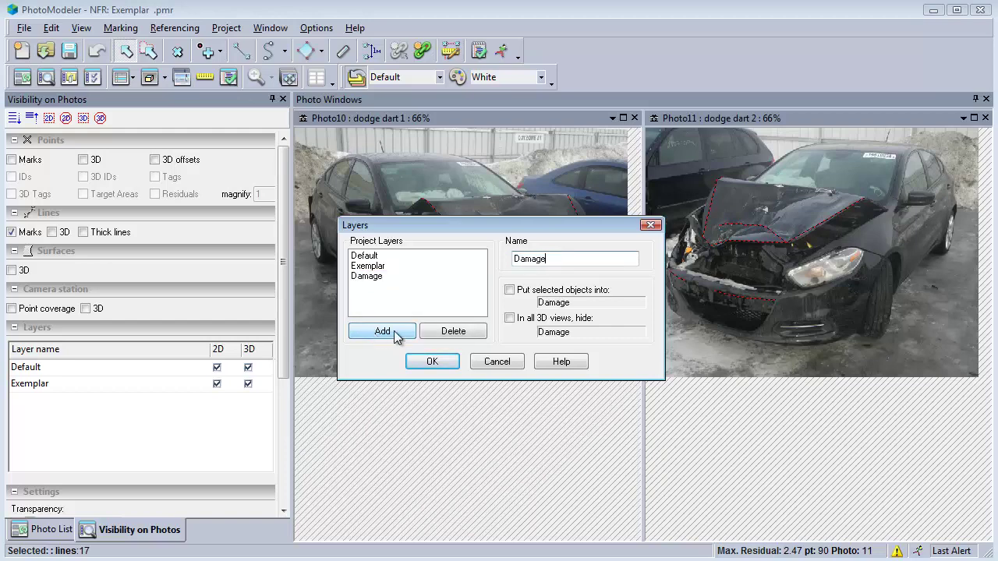
pyautogui.click(510, 290)
pyautogui.click(446, 365)
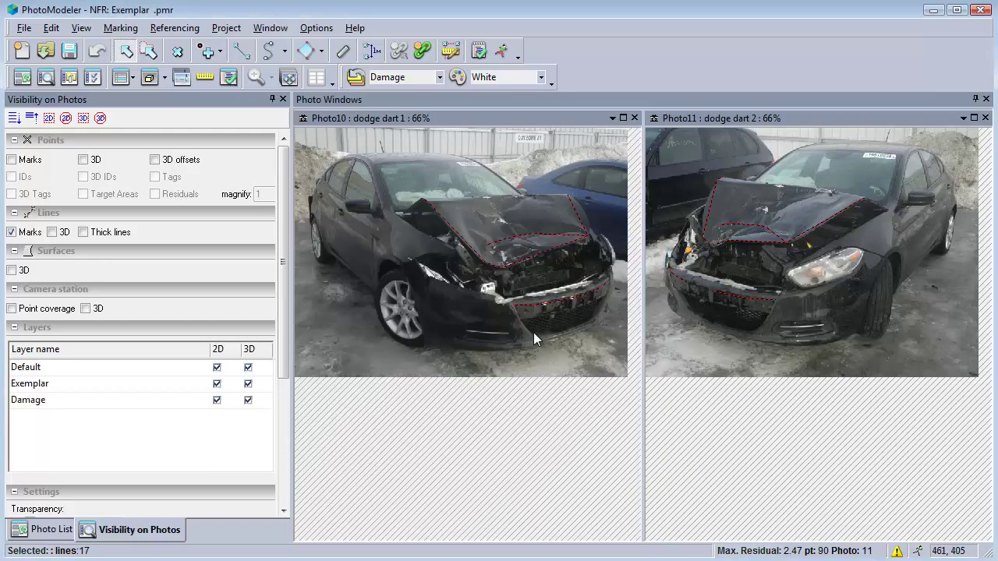
# Add a cyan material named 'Damage-Blue', then deselect the lines and close visibility settings.
pyautogui.click(458, 76)
pyautogui.click(368, 404)
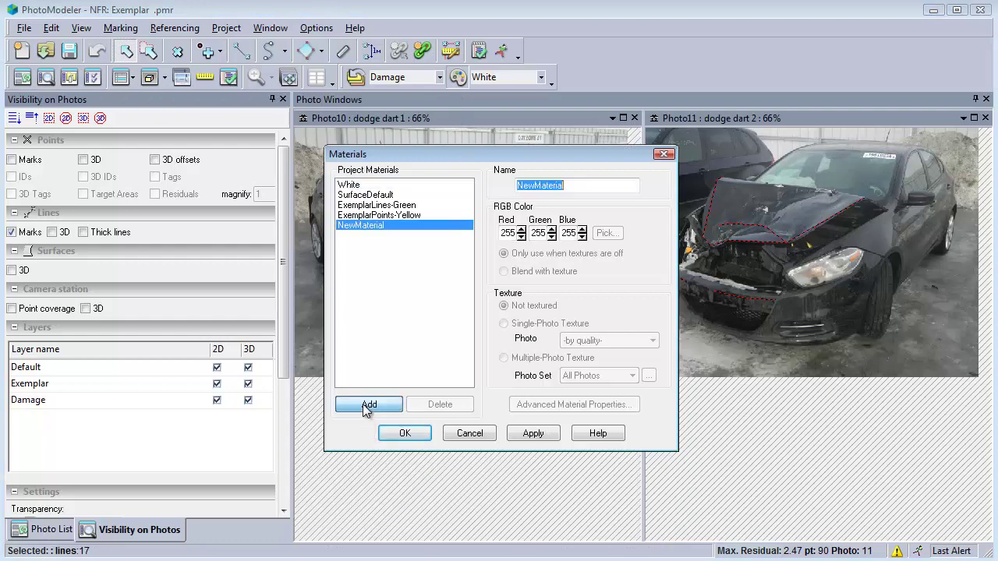
pyautogui.write('Damage-Blue')
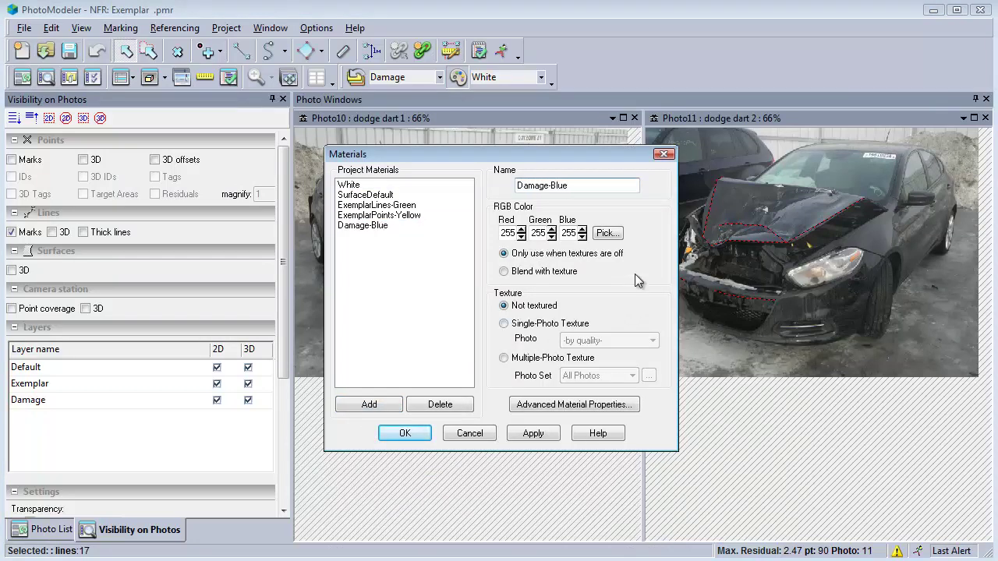
pyautogui.click(607, 233)
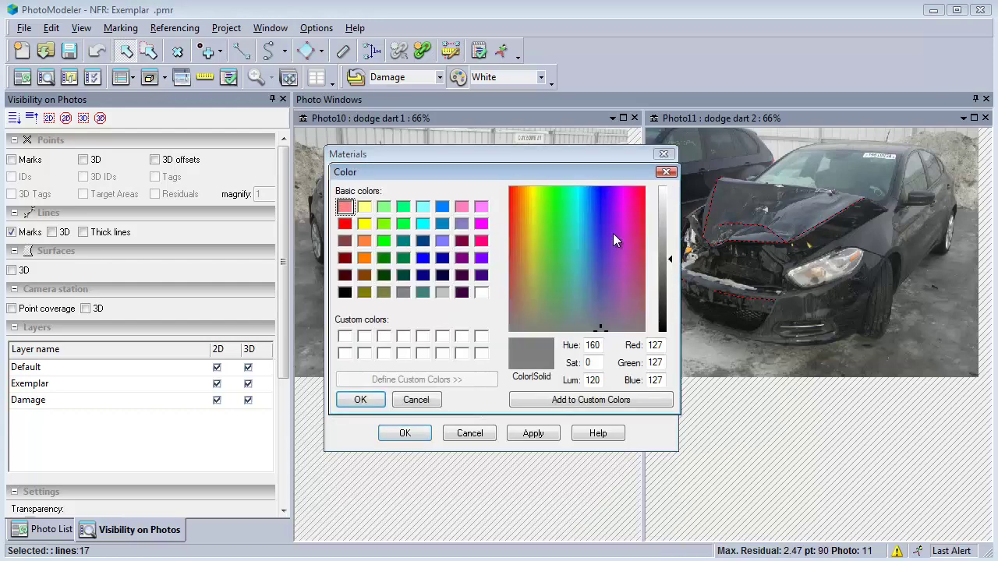
pyautogui.click(578, 196)
pyautogui.click(365, 401)
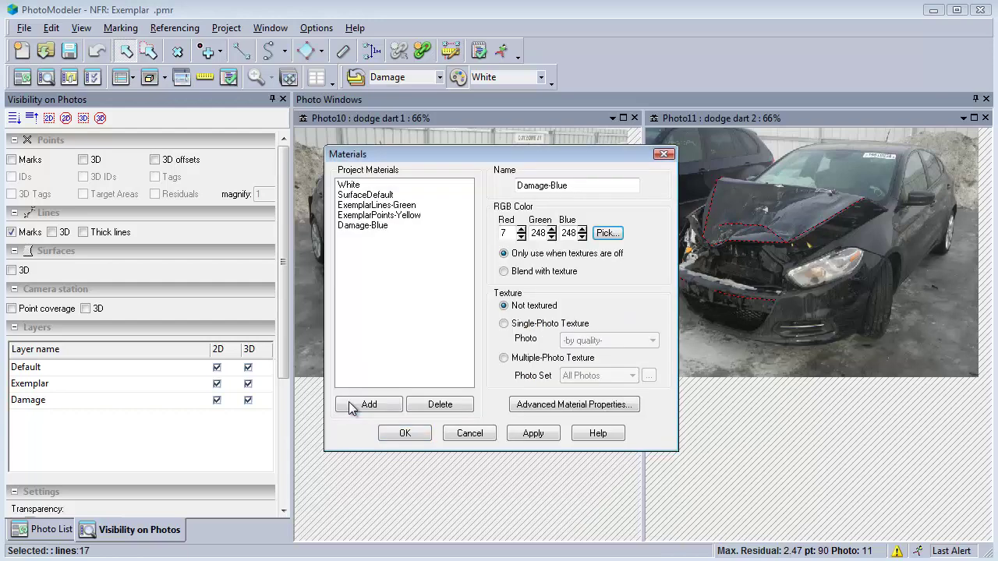
pyautogui.click(405, 434)
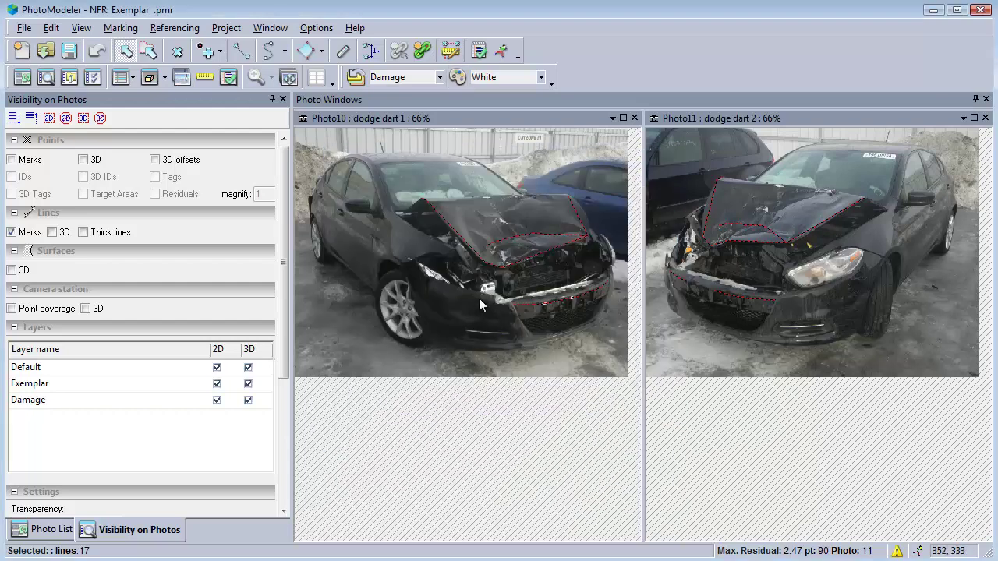
pyautogui.click(516, 77)
pyautogui.click(516, 162)
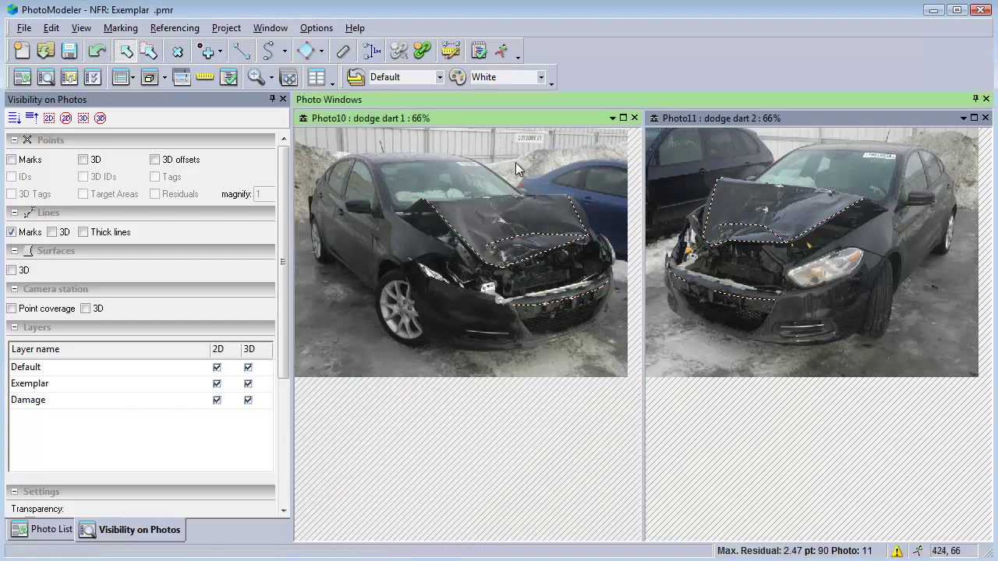
pyautogui.click(283, 99)
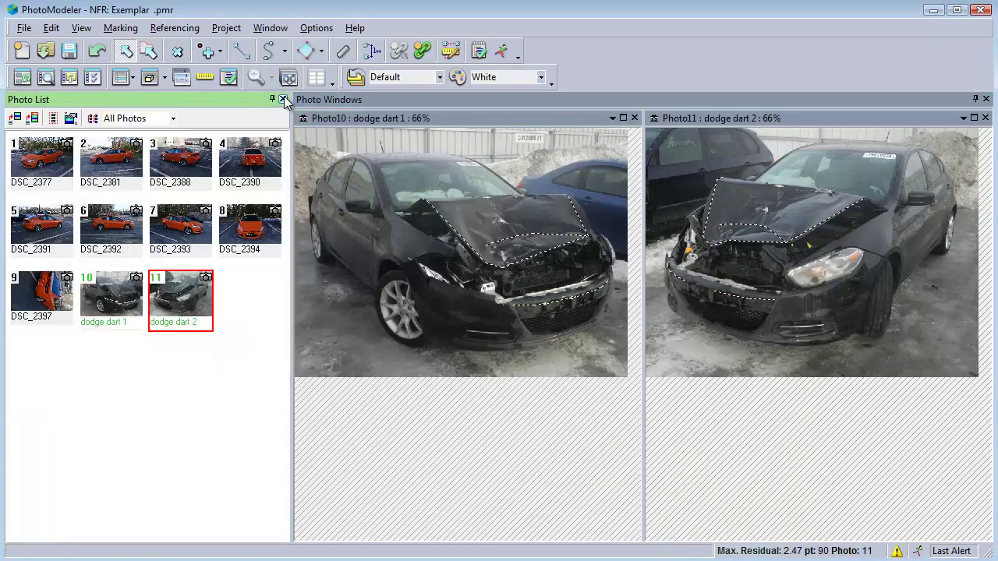
# Open an enlarged 3D view with lines shown, orbit it, and bring up the Measurements pane.
pyautogui.click(149, 77)
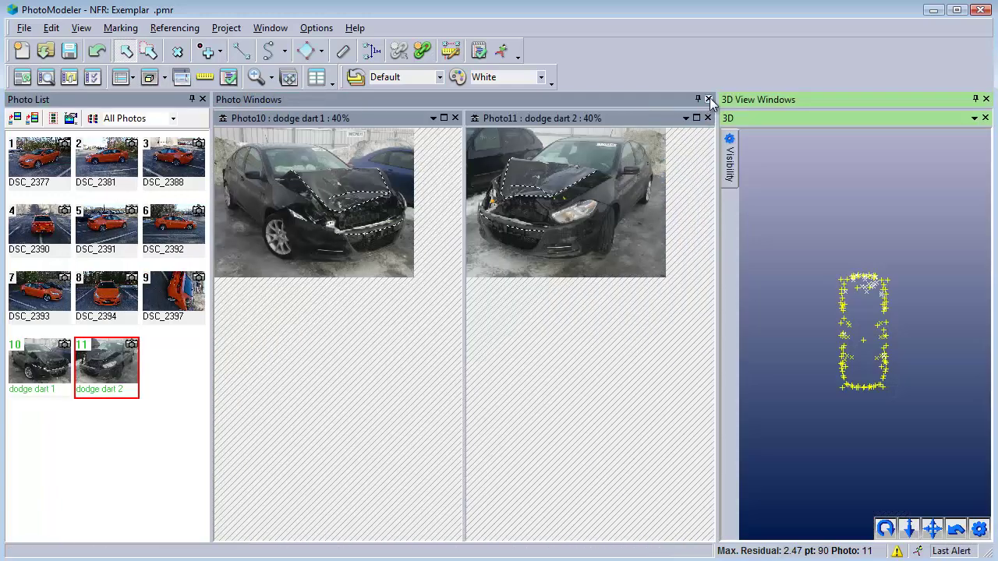
pyautogui.click(707, 99)
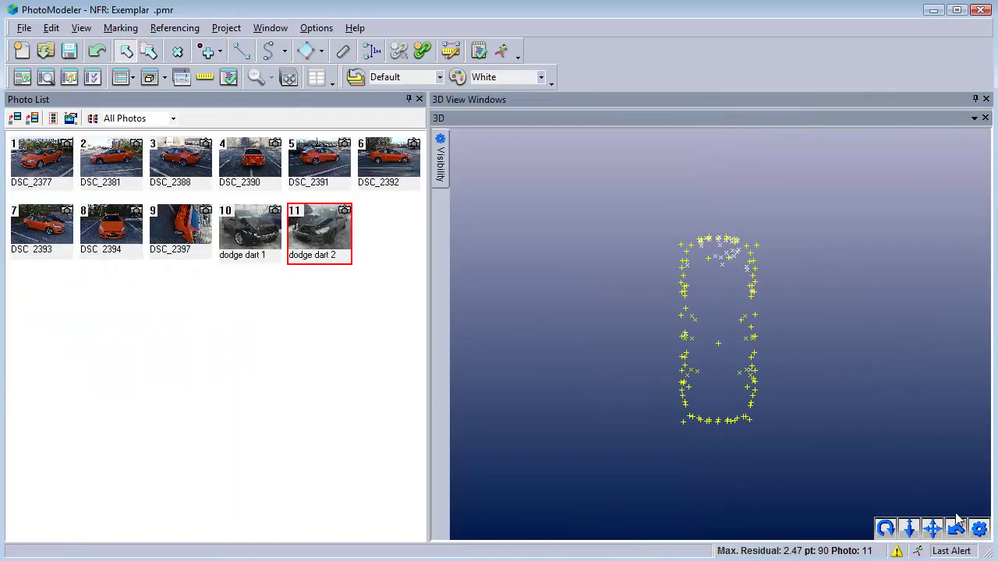
pyautogui.click(979, 529)
pyautogui.click(545, 234)
pyautogui.click(365, 399)
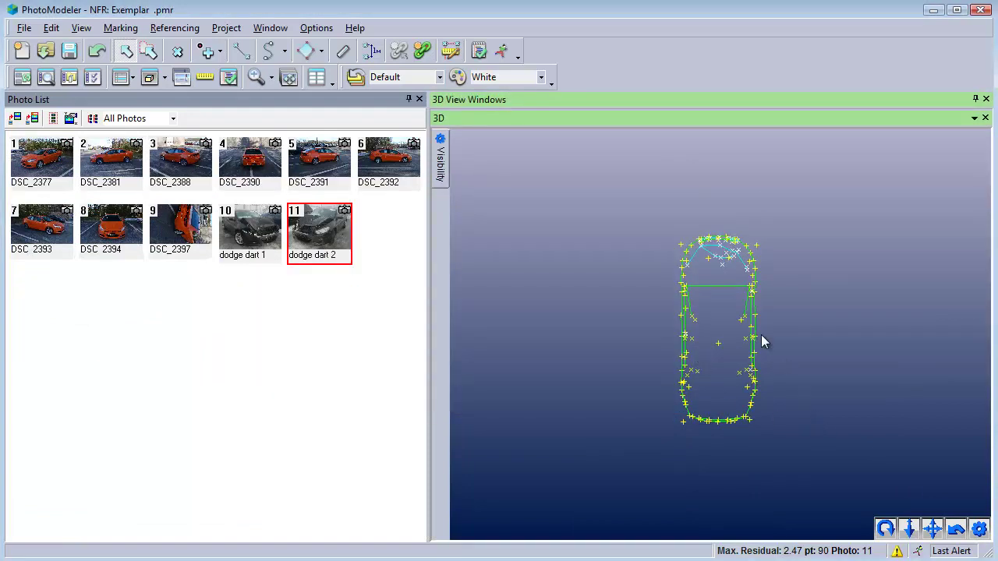
pyautogui.moveTo(761, 335); pyautogui.dragTo(764, 339)
pyautogui.click(885, 528)
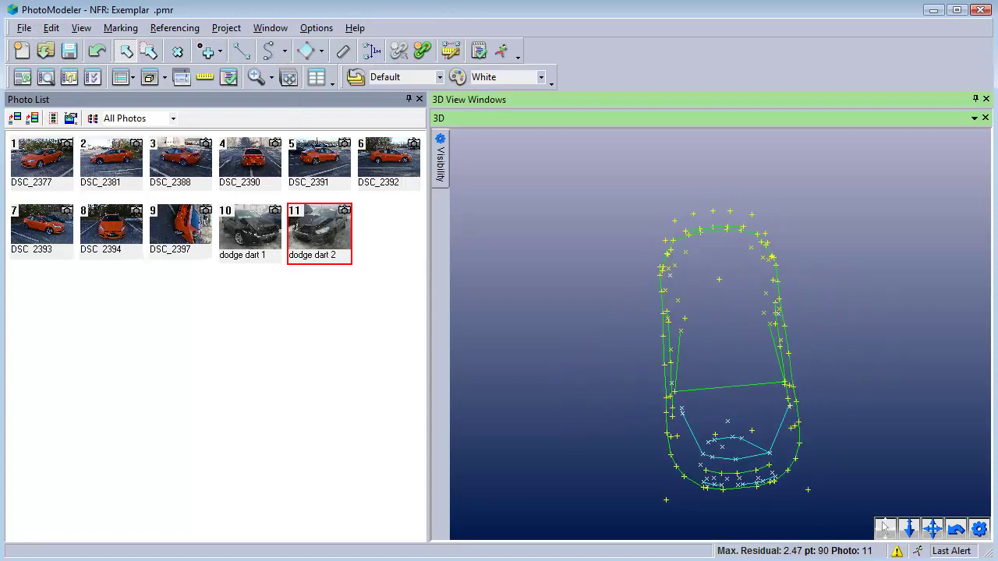
pyautogui.click(205, 76)
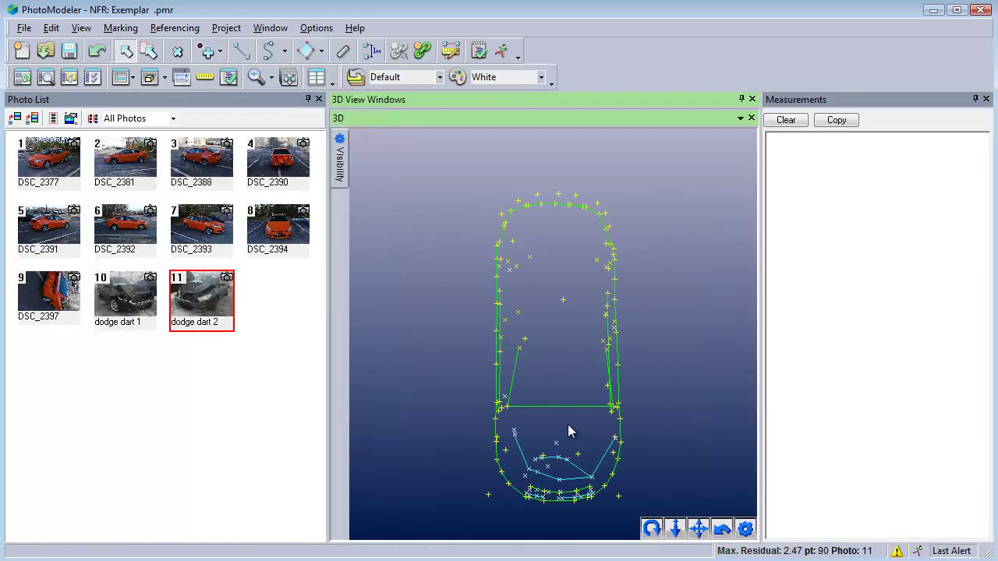
# Measure Point 77's coordinates and add a second point for a distance.
pyautogui.click(548, 502)
pyautogui.click(583, 465)
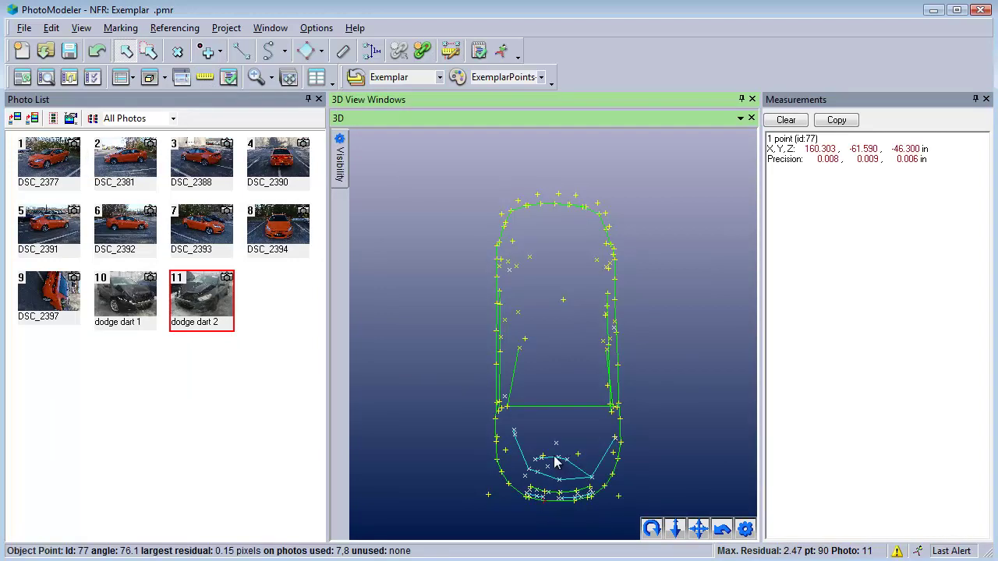
pyautogui.keyDown('ctrl'); pyautogui.click(558, 447); pyautogui.keyUp('ctrl')
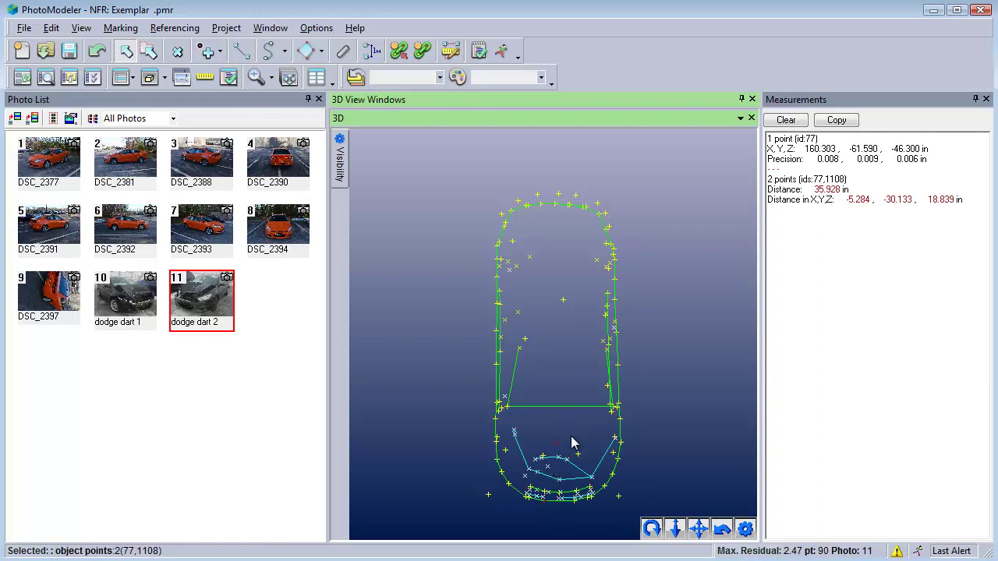
# Close the 3D view, open photo 10 (dodge dart 1), and show its point marks.
pyautogui.click(751, 99)
pyautogui.doubleClick(113, 231)
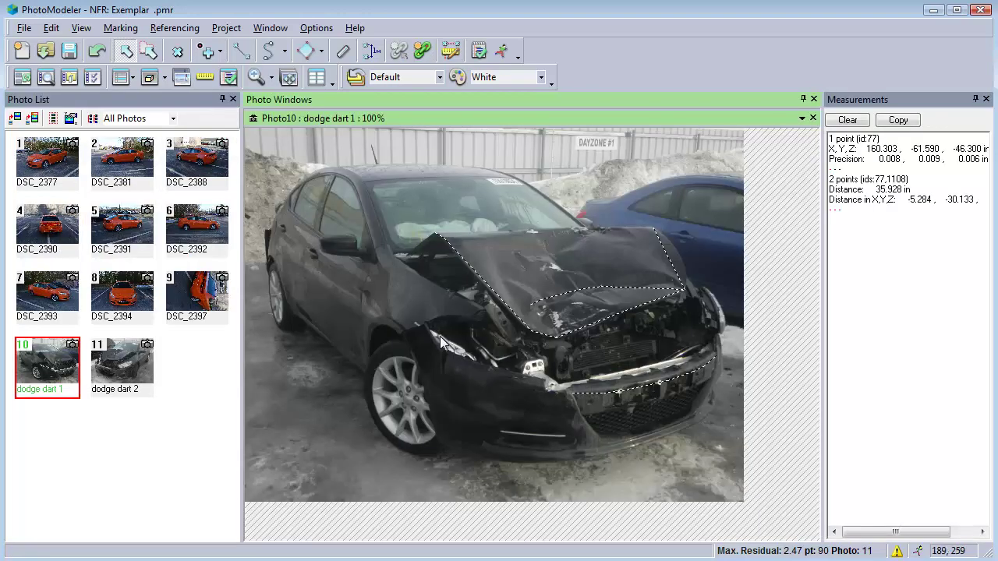
pyautogui.click(46, 76)
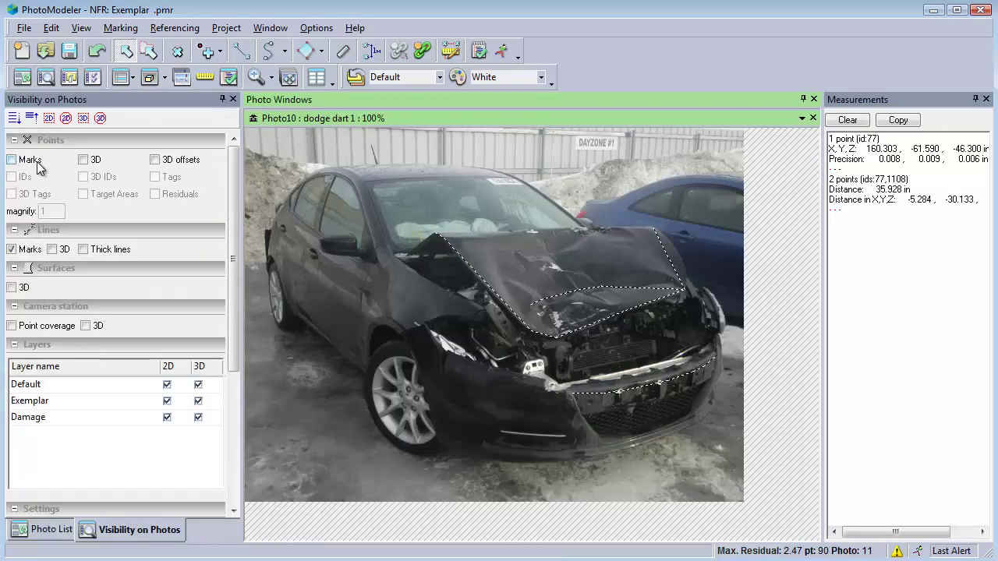
pyautogui.click(38, 160)
pyautogui.click(232, 99)
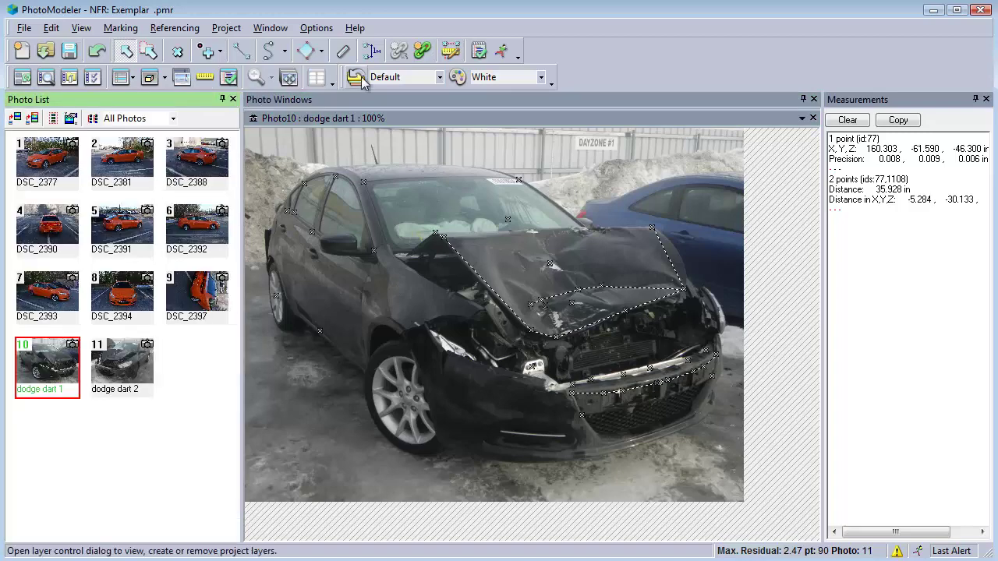
# Add 26.83 in and 25.55 in dimensions across the bumper, then close the Measurements pane.
pyautogui.click(371, 52)
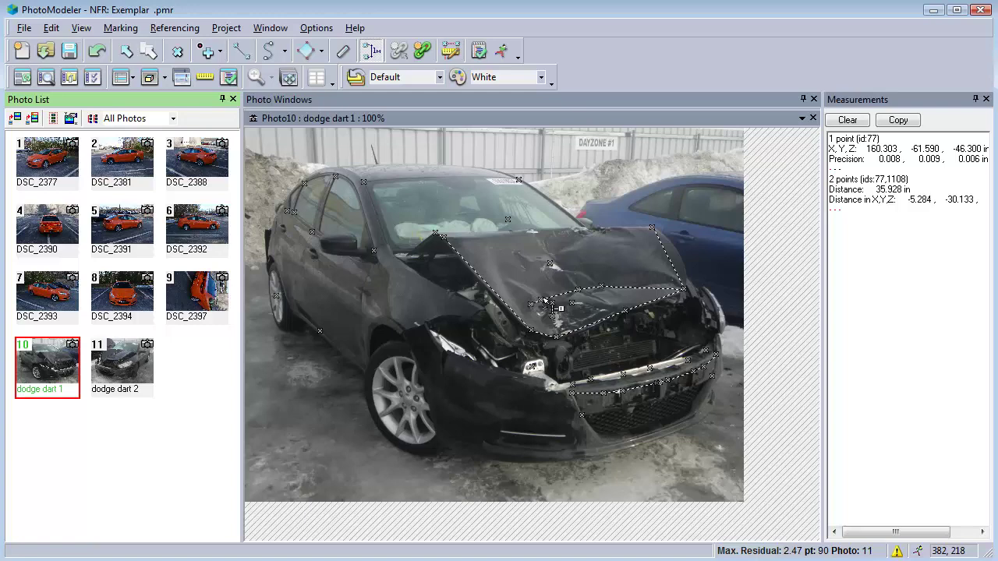
pyautogui.click(550, 307)
pyautogui.click(659, 388)
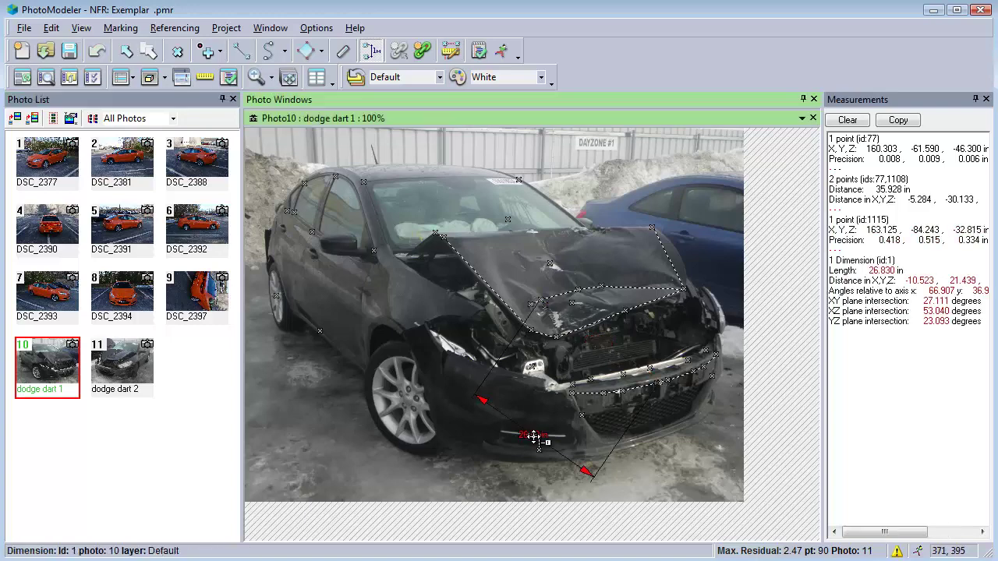
pyautogui.click(533, 437)
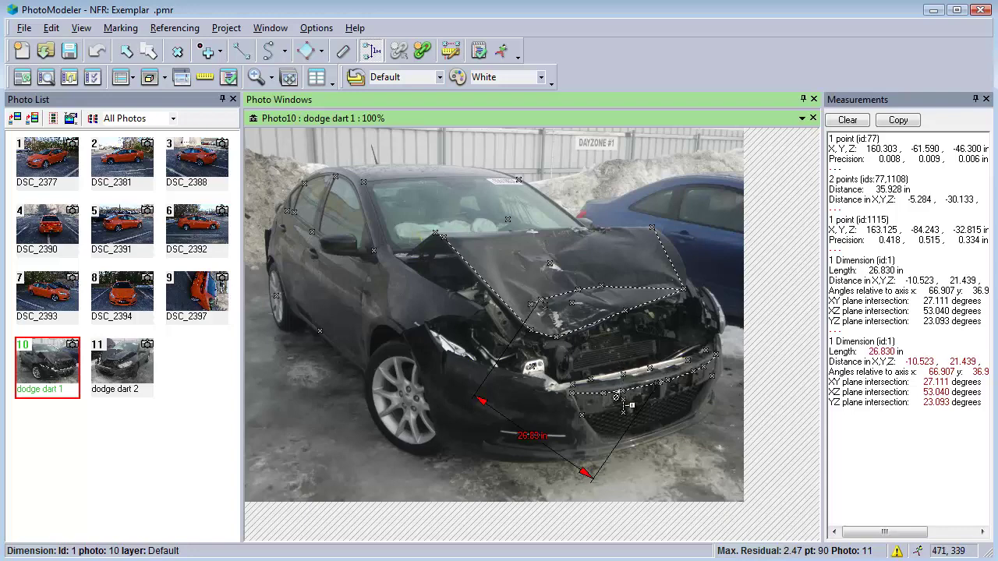
pyautogui.click(615, 405)
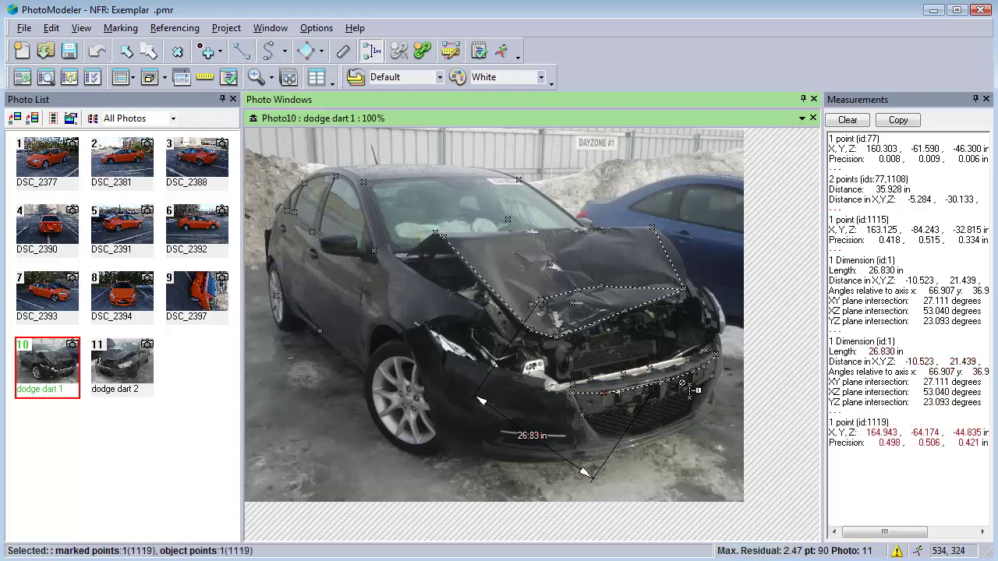
pyautogui.click(705, 390)
pyautogui.click(722, 421)
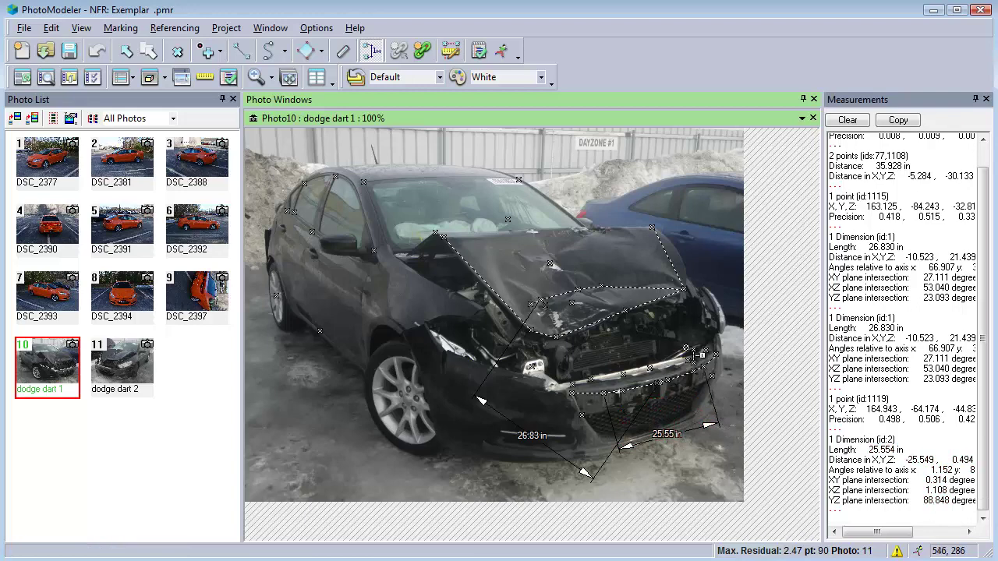
pyautogui.click(986, 99)
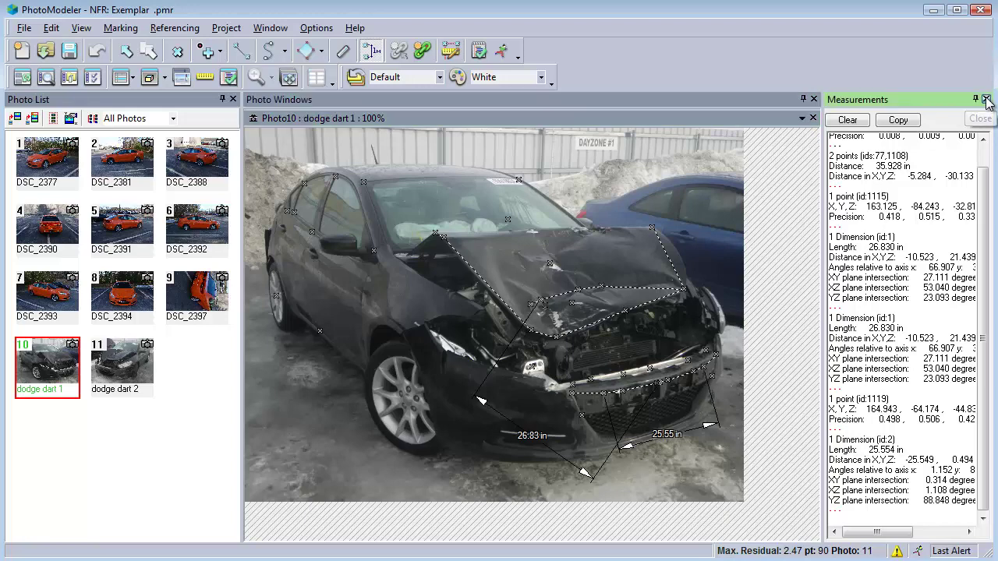
pyautogui.click(986, 100)
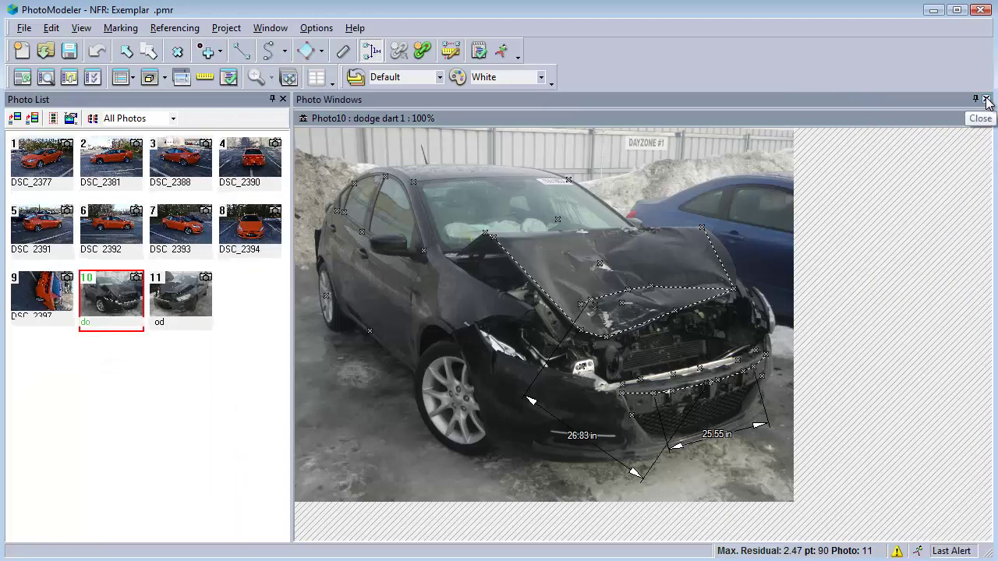
# Via File > Exports > Export Model, choose 3D DXF format and save as Crush.dxf.
pyautogui.click(24, 29)
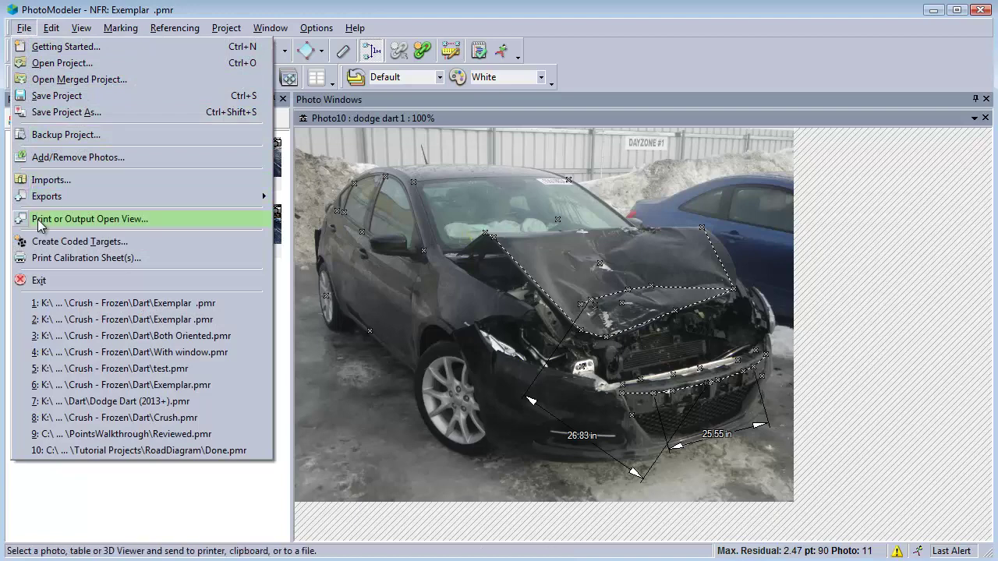
pyautogui.click(40, 223)
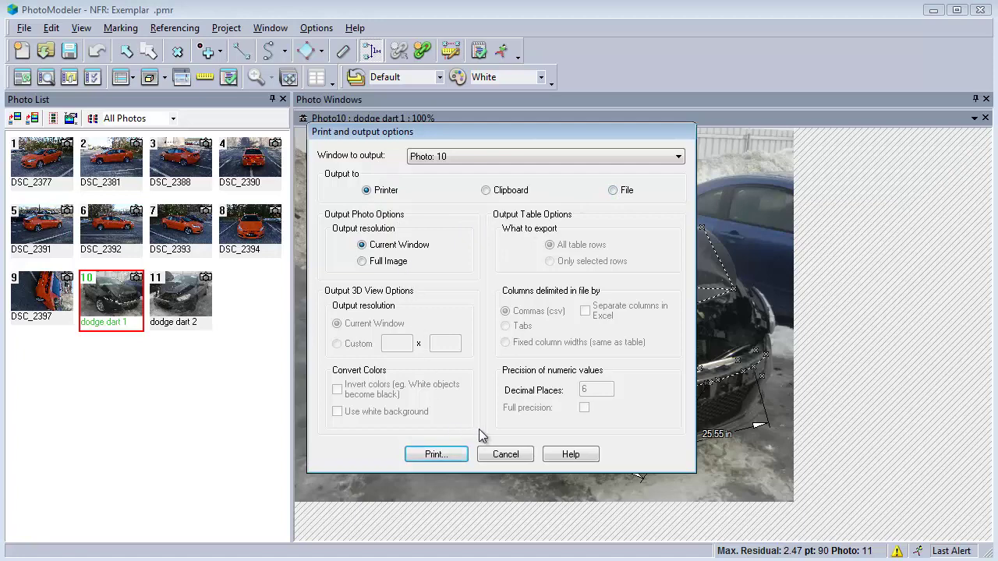
pyautogui.click(506, 455)
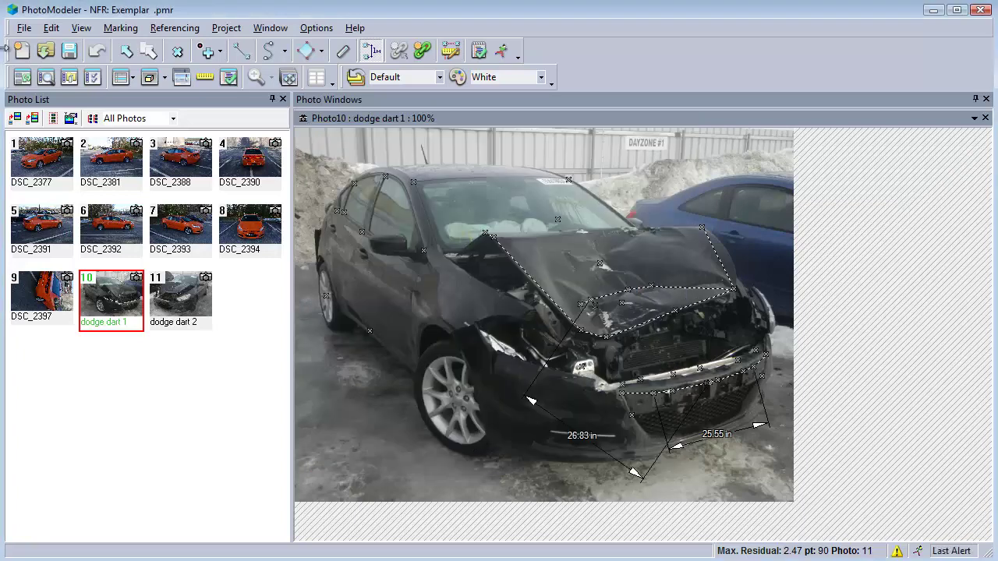
pyautogui.click(24, 28)
pyautogui.moveTo(249, 202)
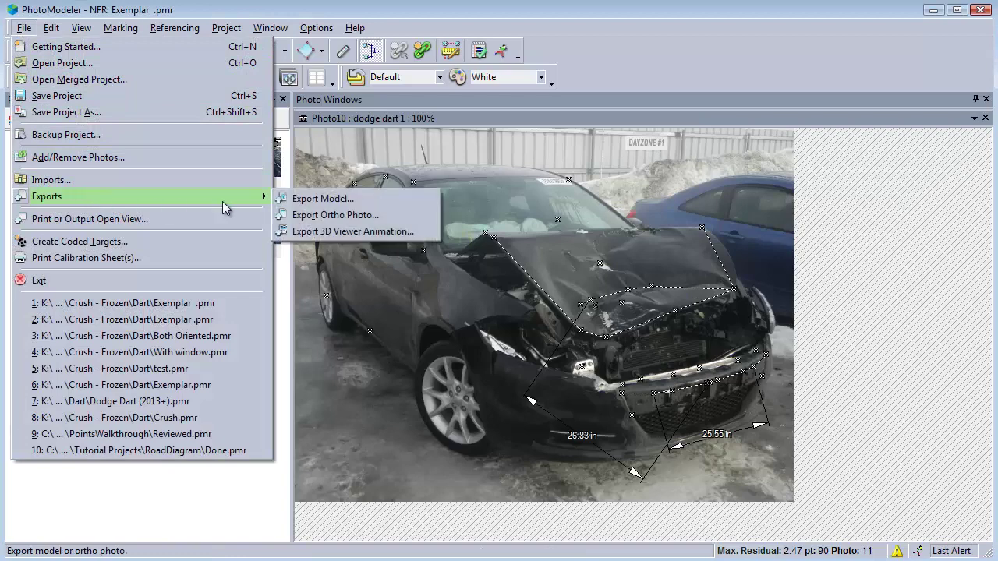
pyautogui.click(341, 198)
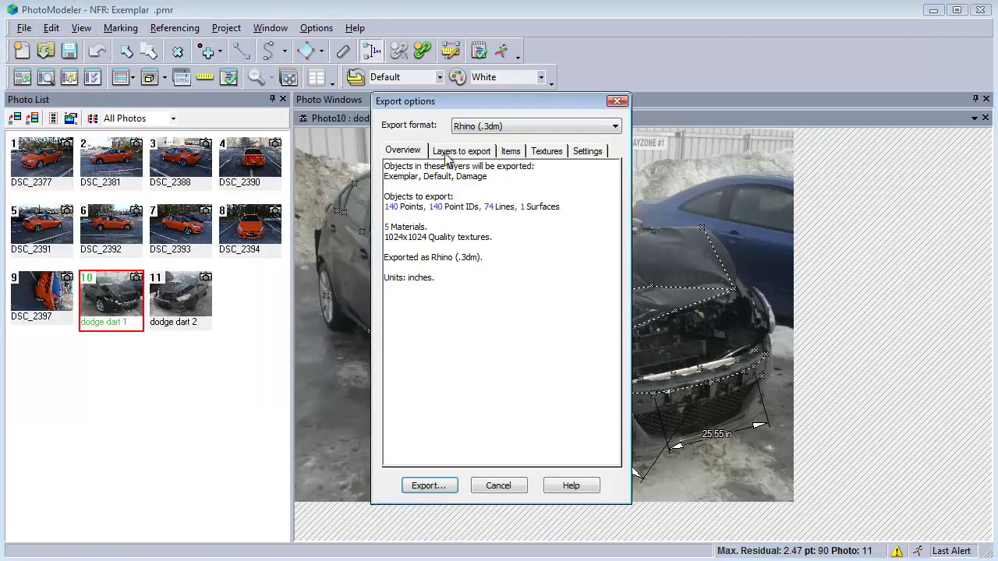
pyautogui.click(489, 130)
pyautogui.click(491, 136)
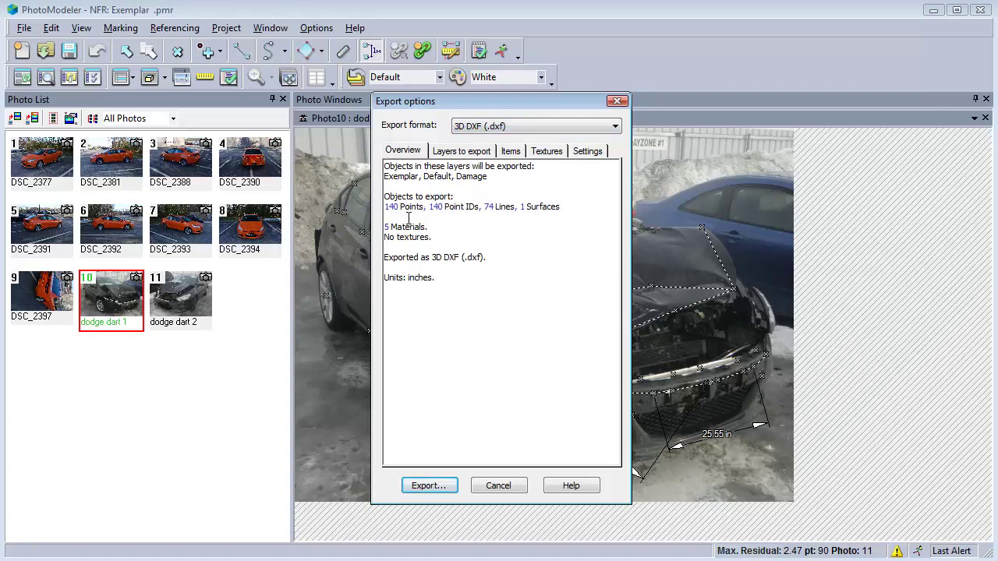
pyautogui.click(428, 486)
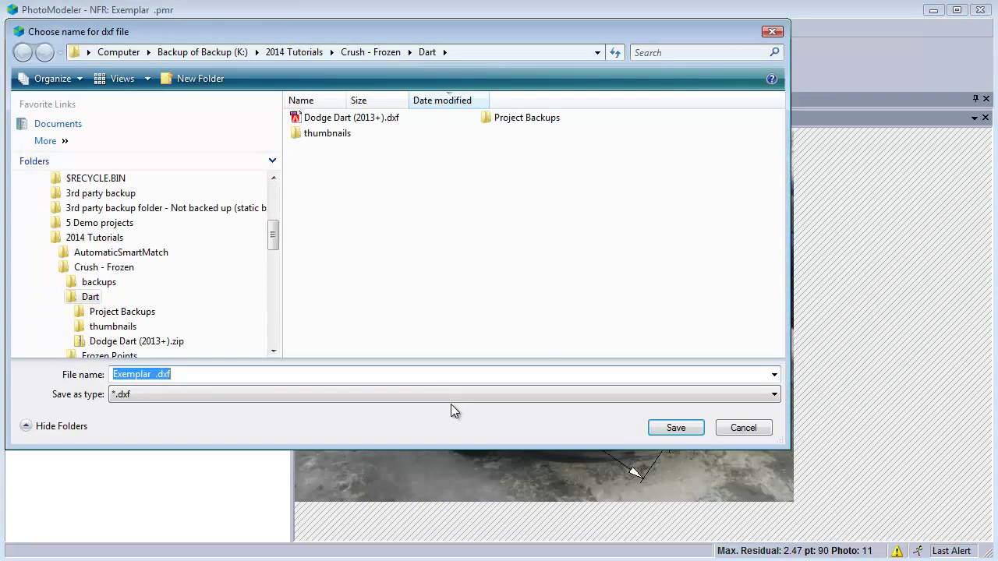
pyautogui.write('Cru')
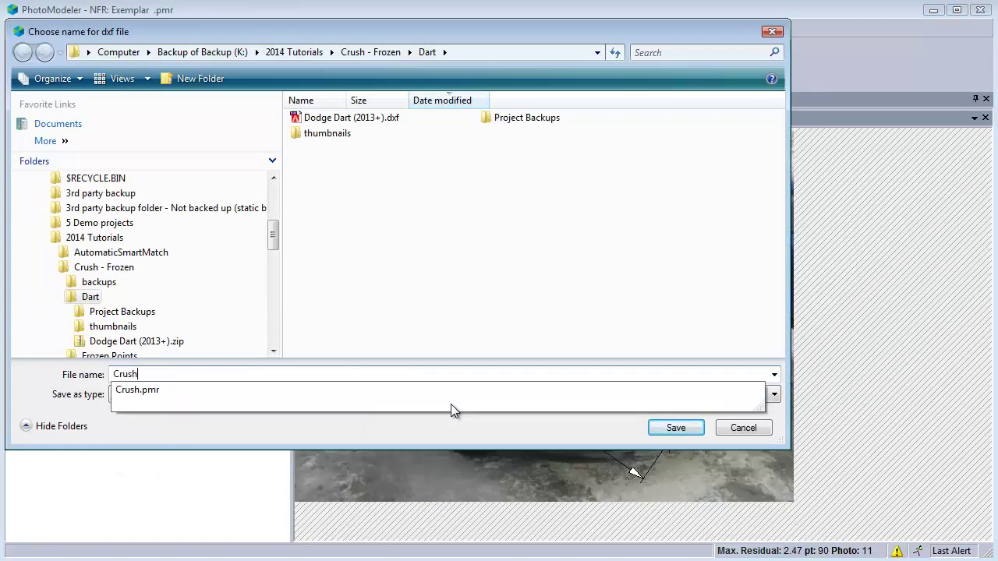
pyautogui.write('sh.dxf')
pyautogui.press('Return')
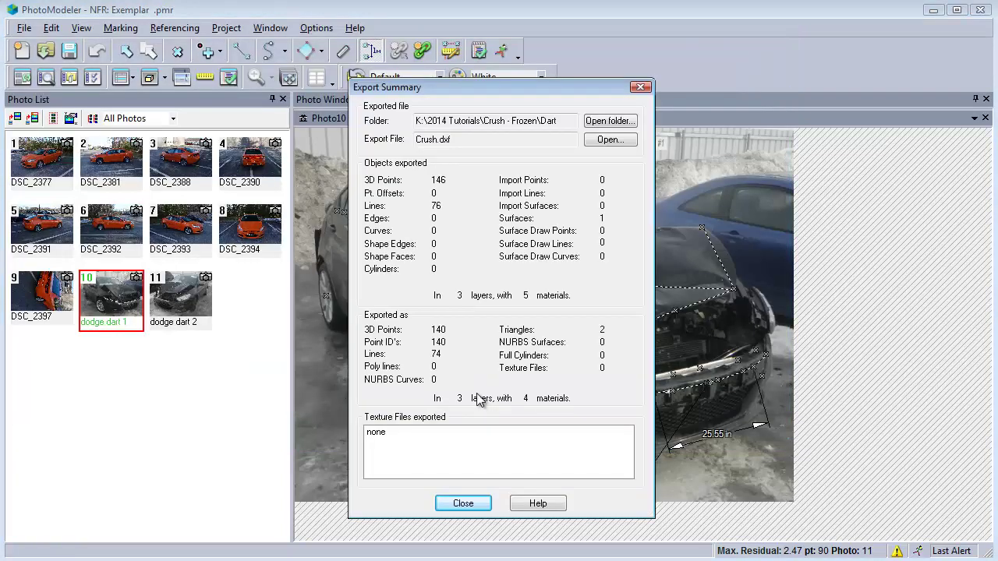